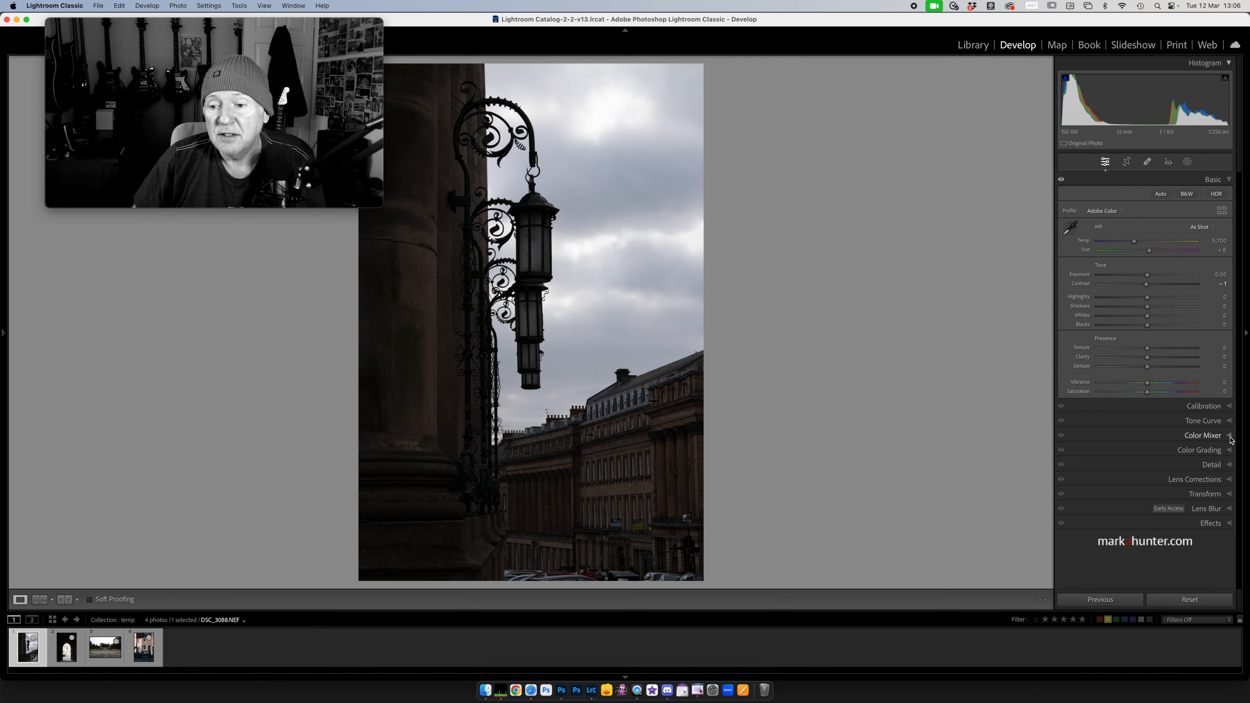
- View the lamp photo's Tone Curve and browse the four collection photos in the Library grid
left_click(1229, 421)
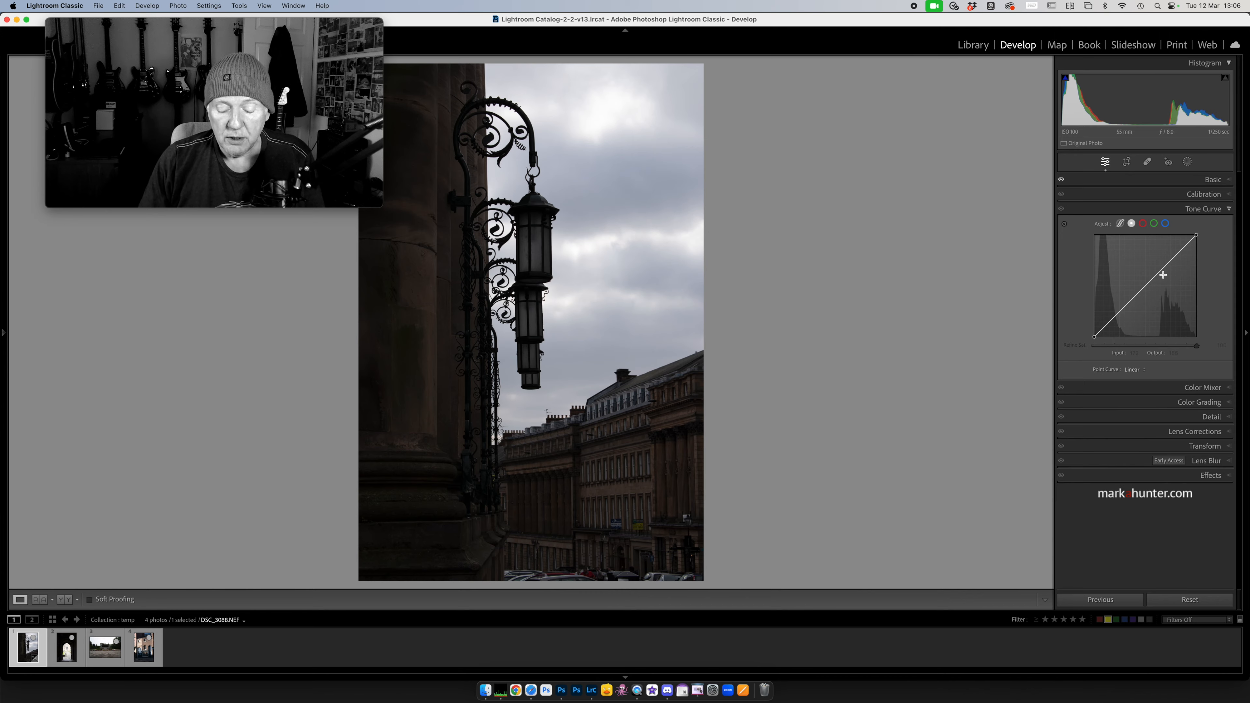
key("g")
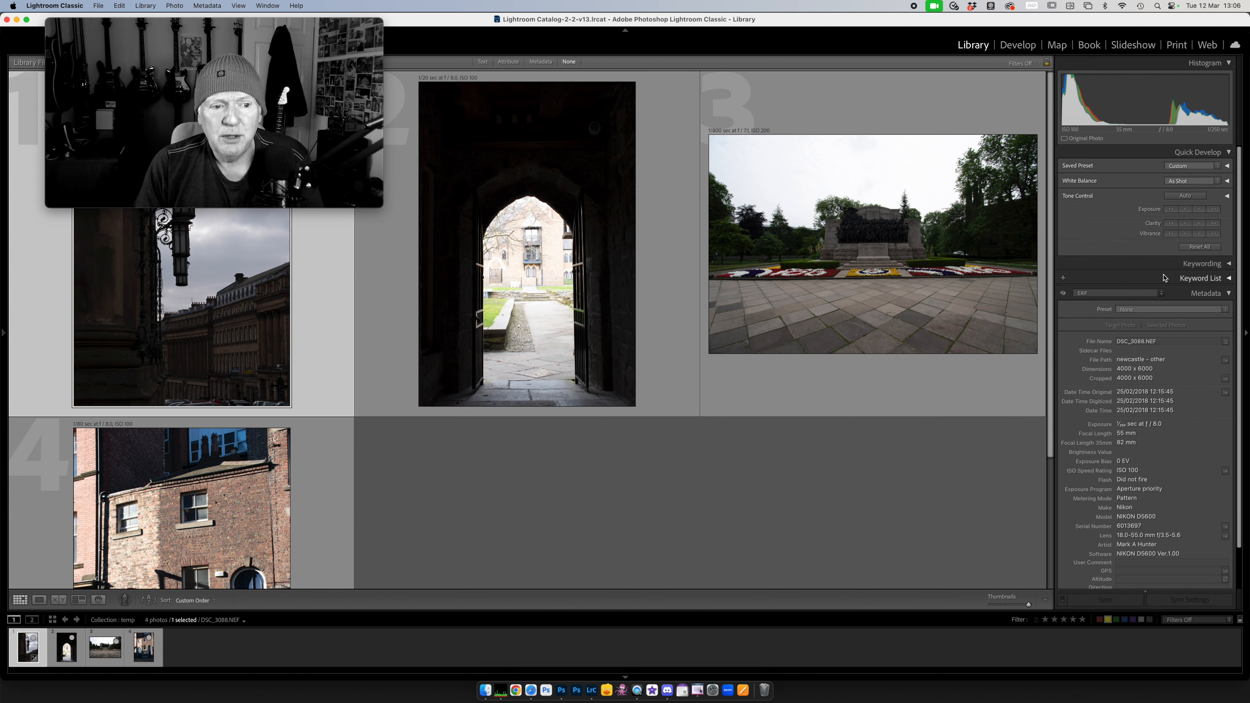
mouse_move(221, 25)
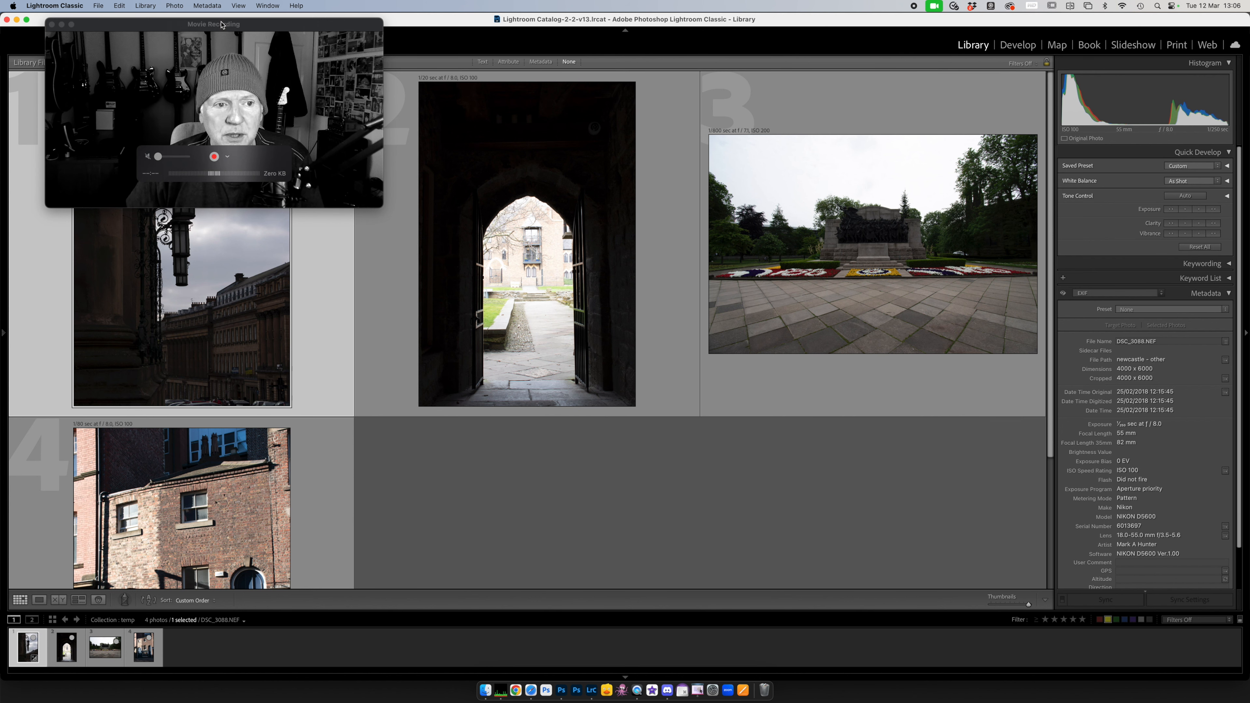
left_click_drag(221, 25, 867, 384)
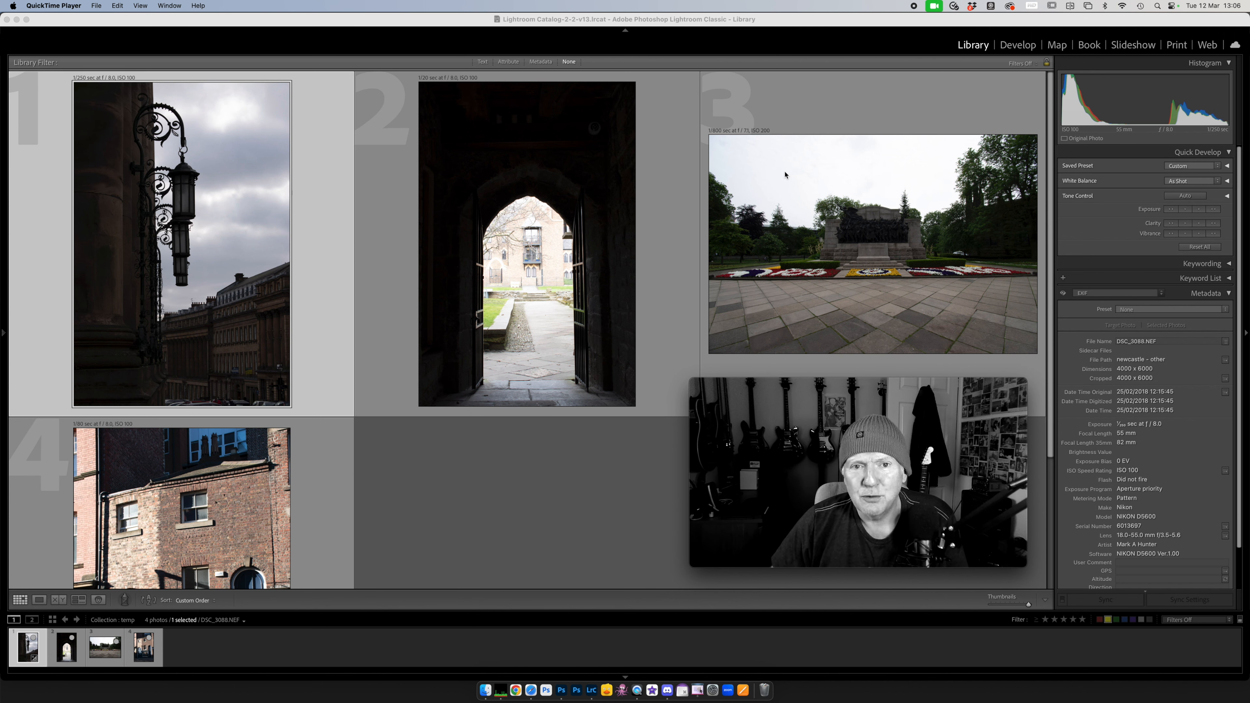
scroll(268, 495, "down", 3)
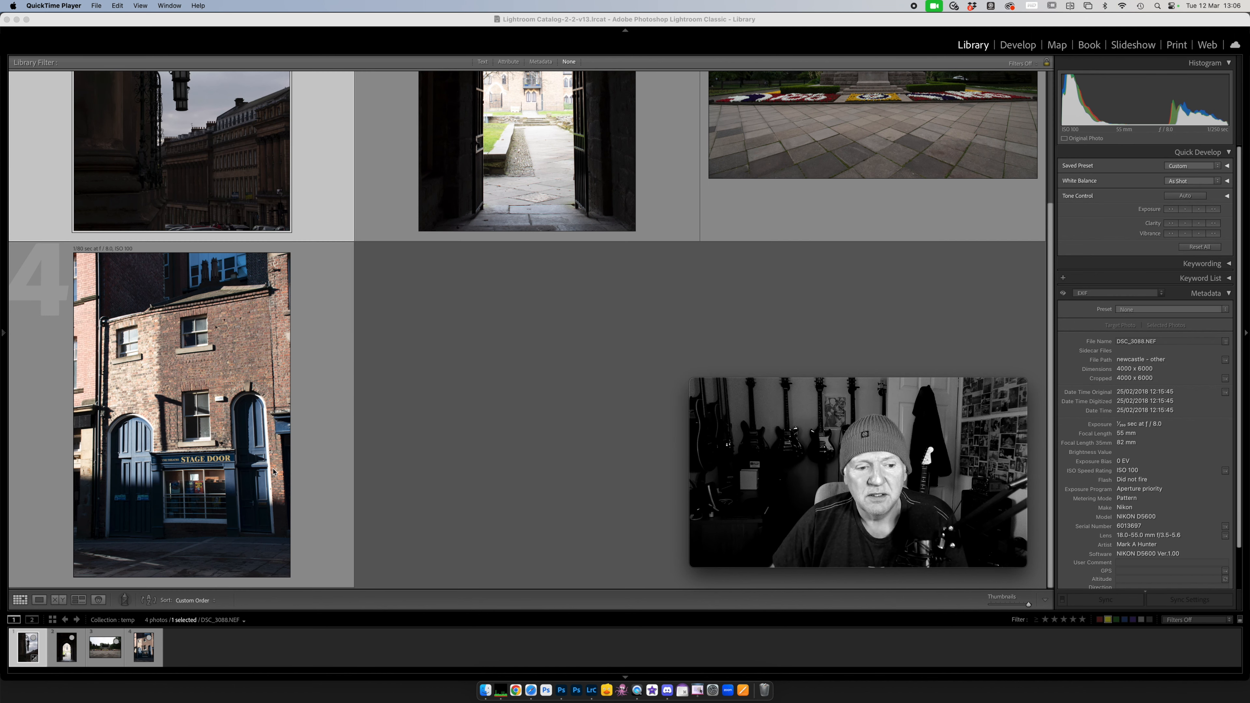
scroll(274, 471, "up", 3)
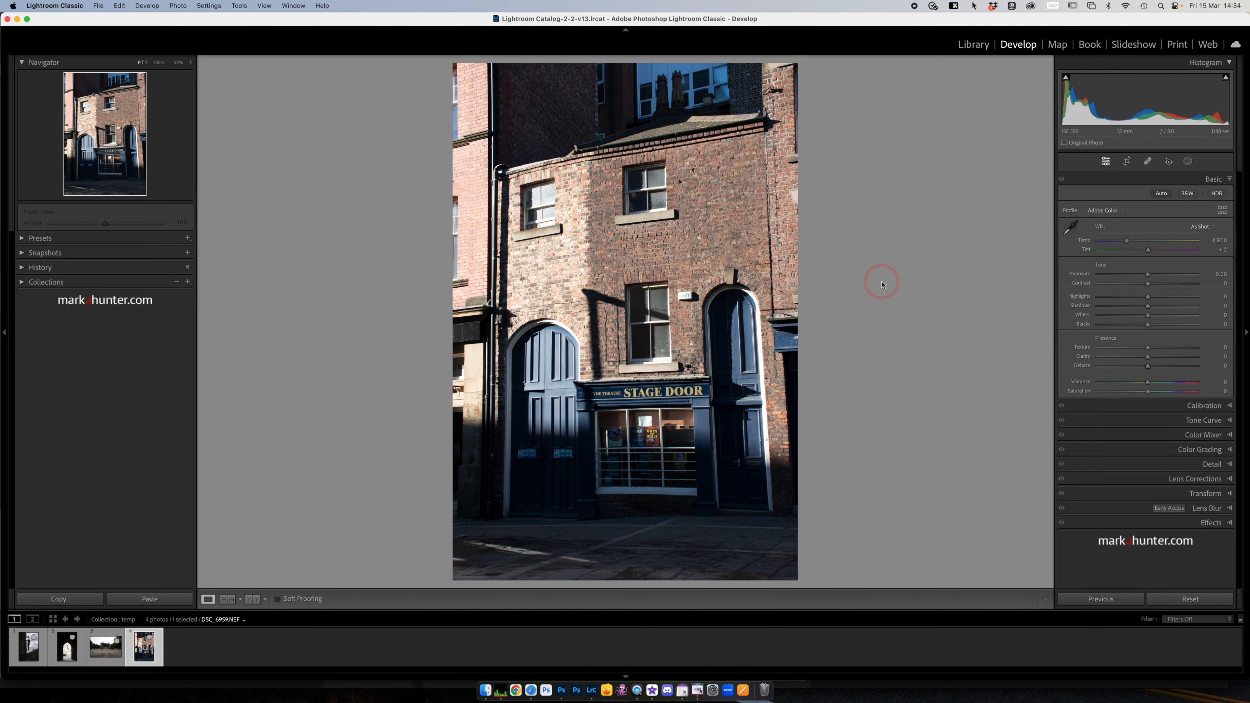
- Apply Auto tone adjustments to the Stage Door photo
left_click(1161, 194)
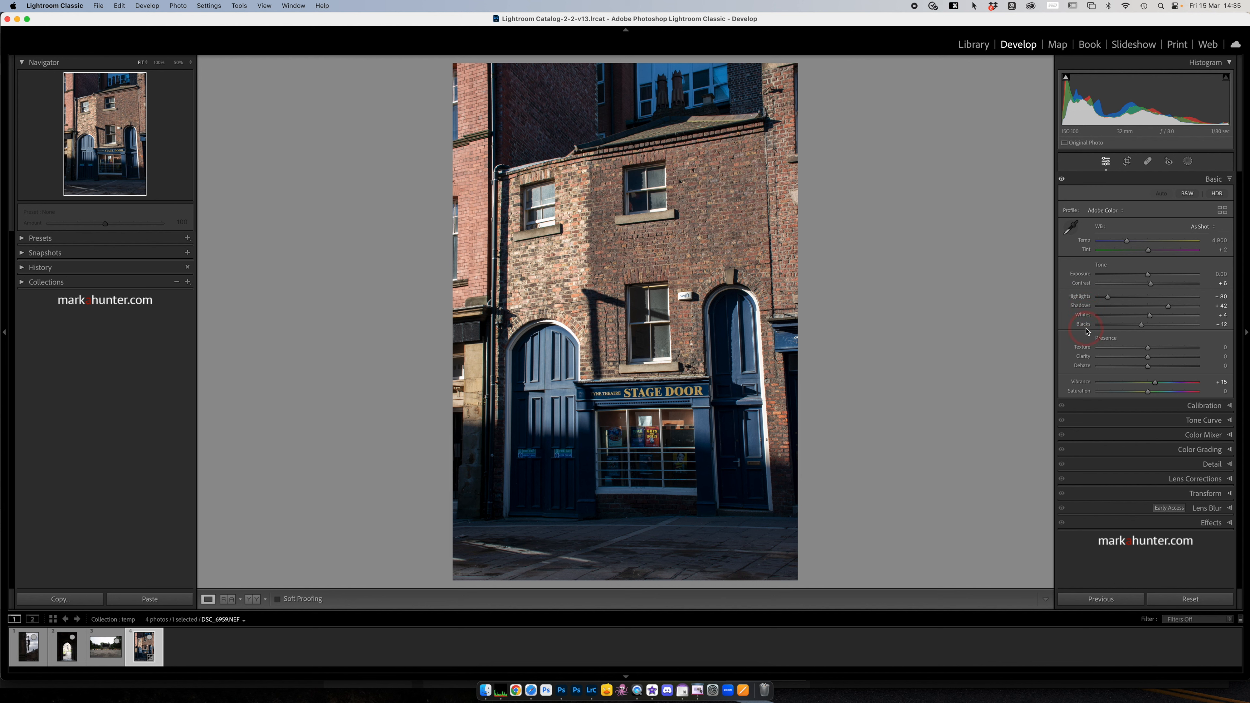
- Try an S-shaped point curve with a shadow point at input 30, output 15 and midpoint at 113, 104, and reset all channels
left_click(1229, 421)
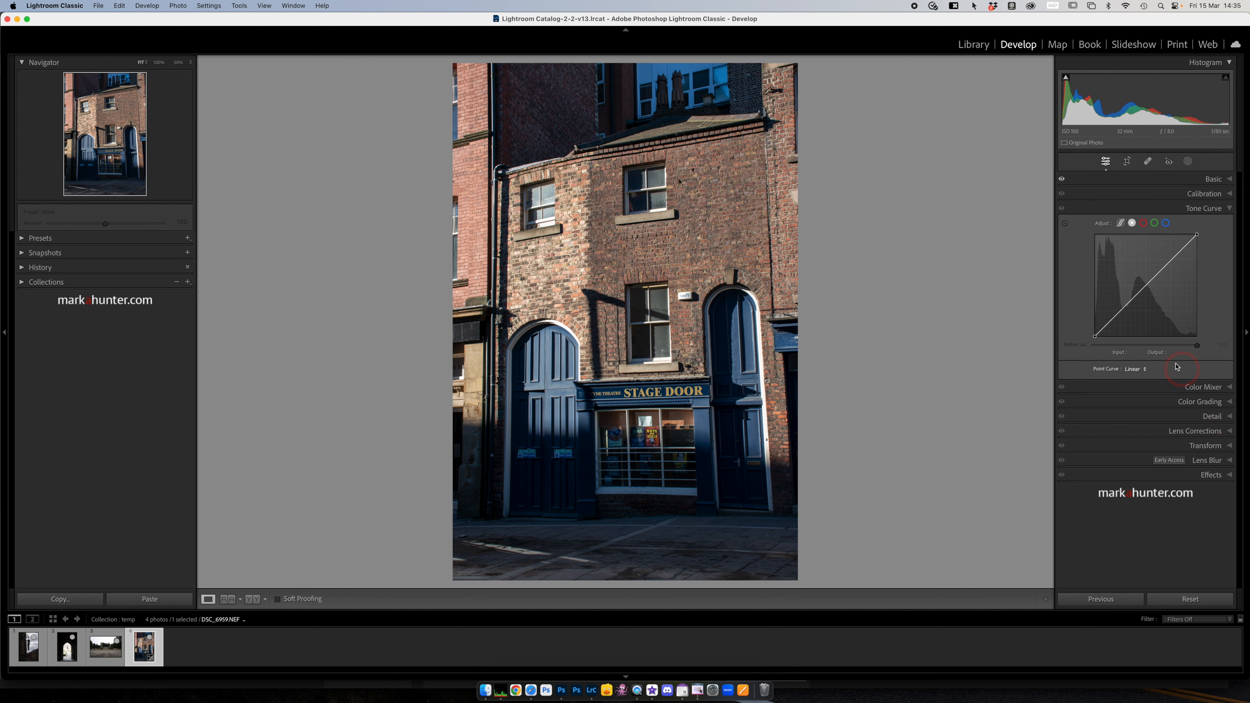
left_click_drag(1139, 292, 1107, 331)
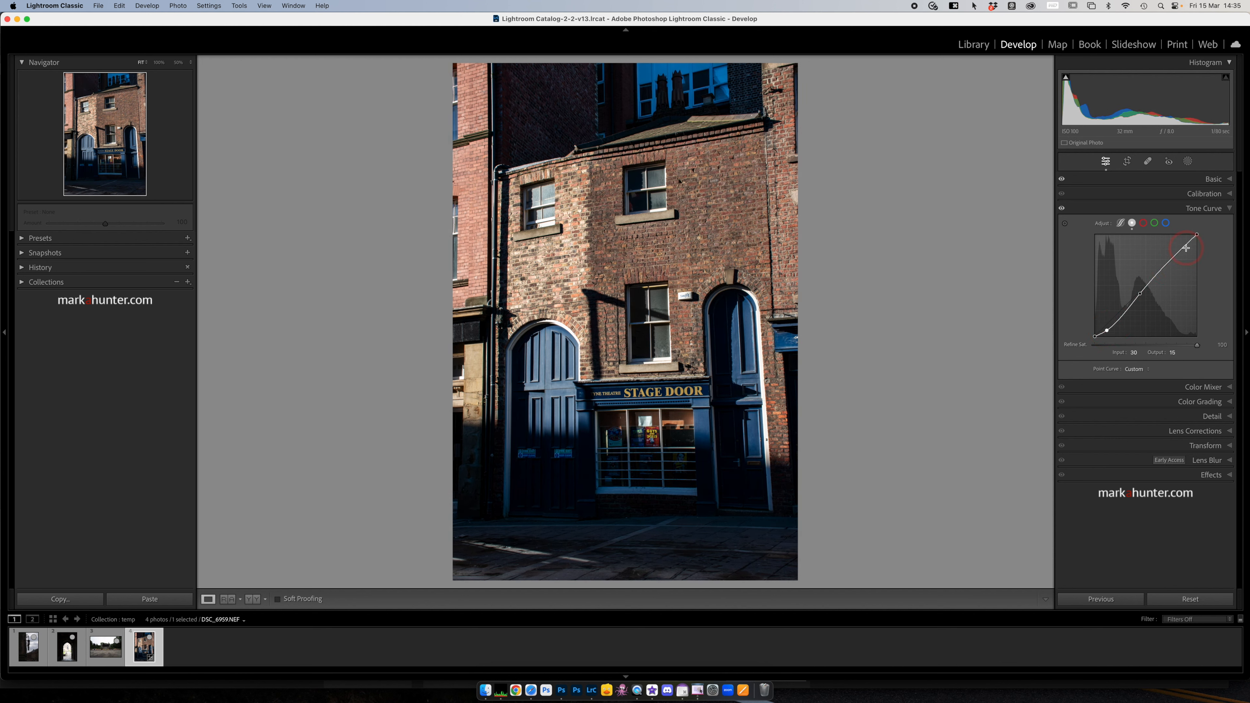
left_click_drag(1186, 248, 1181, 247)
left_click_drag(1137, 293, 1140, 297)
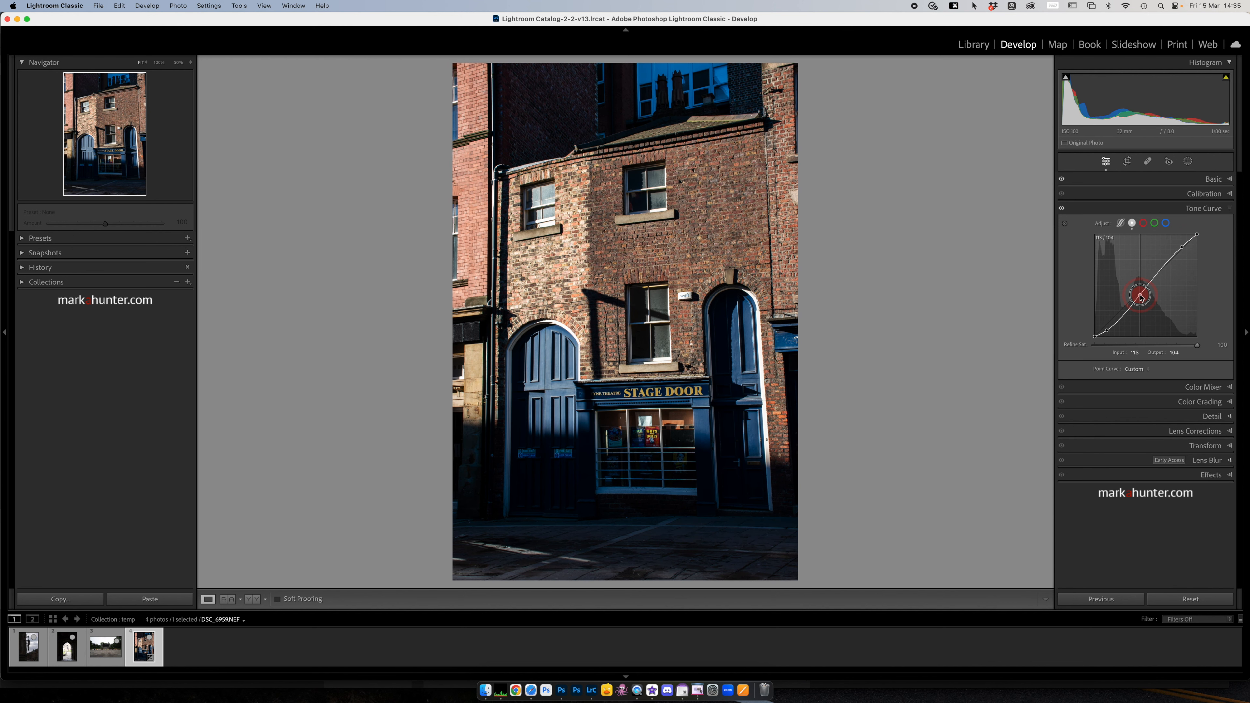
right_click(1144, 280)
left_click(1173, 296)
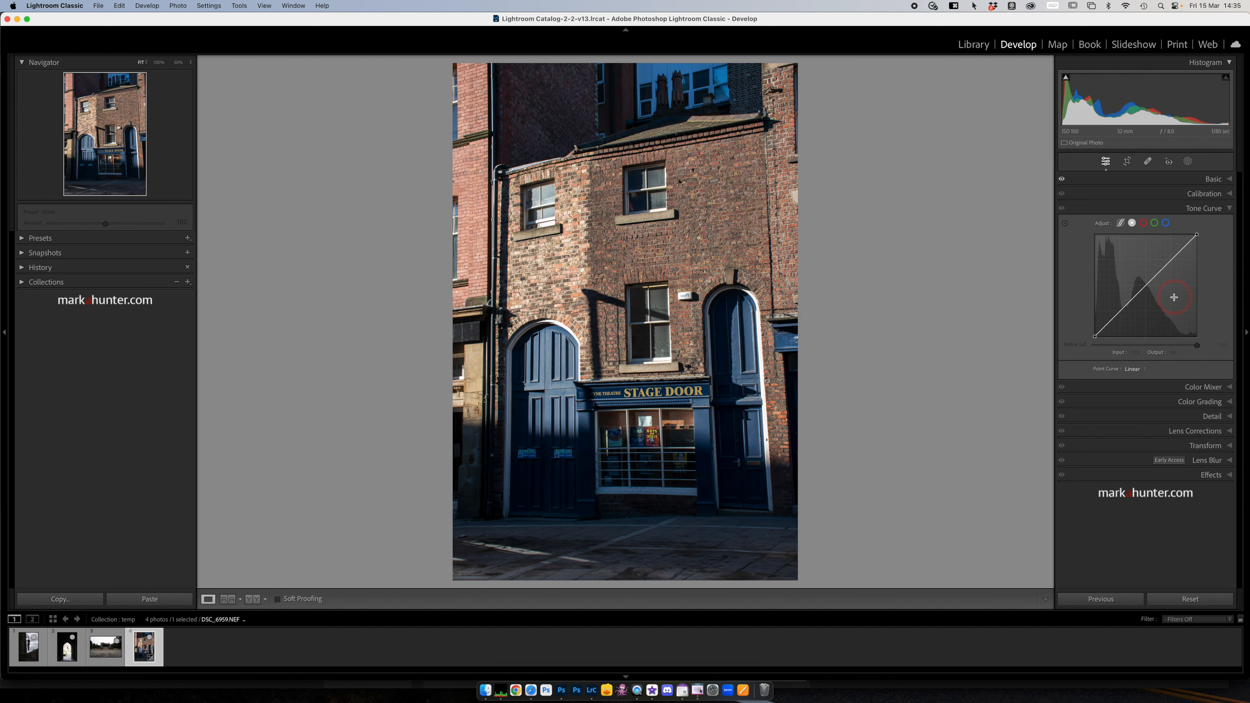
- Compare the Basic tone settings with the bass and treble controls picture in Safari, and return to Lightroom Classic
left_click(1229, 179)
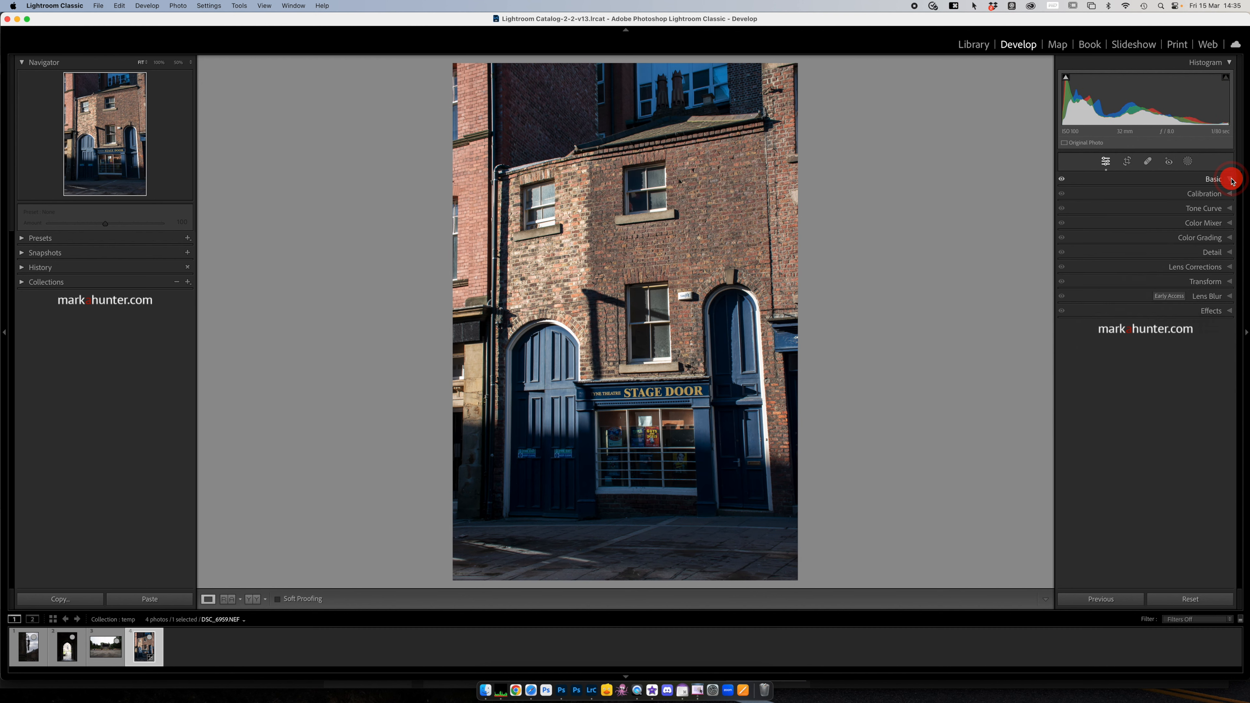
key("super+Tab")
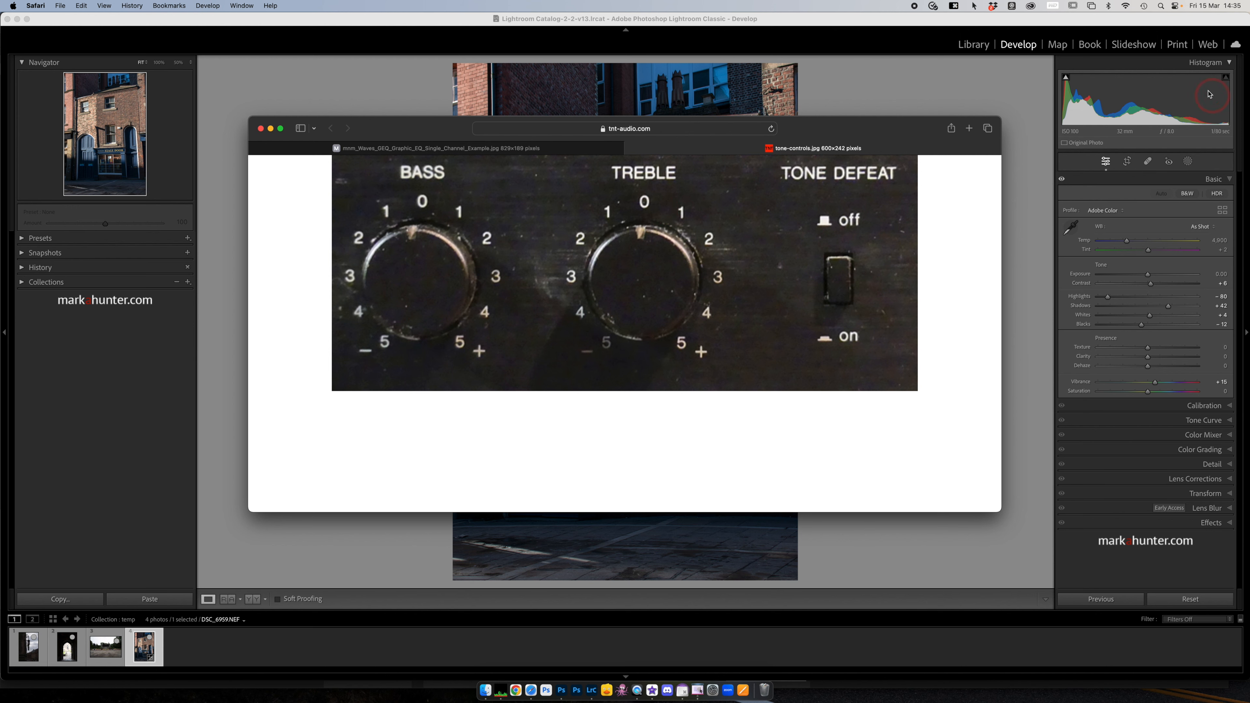
left_click(950, 18)
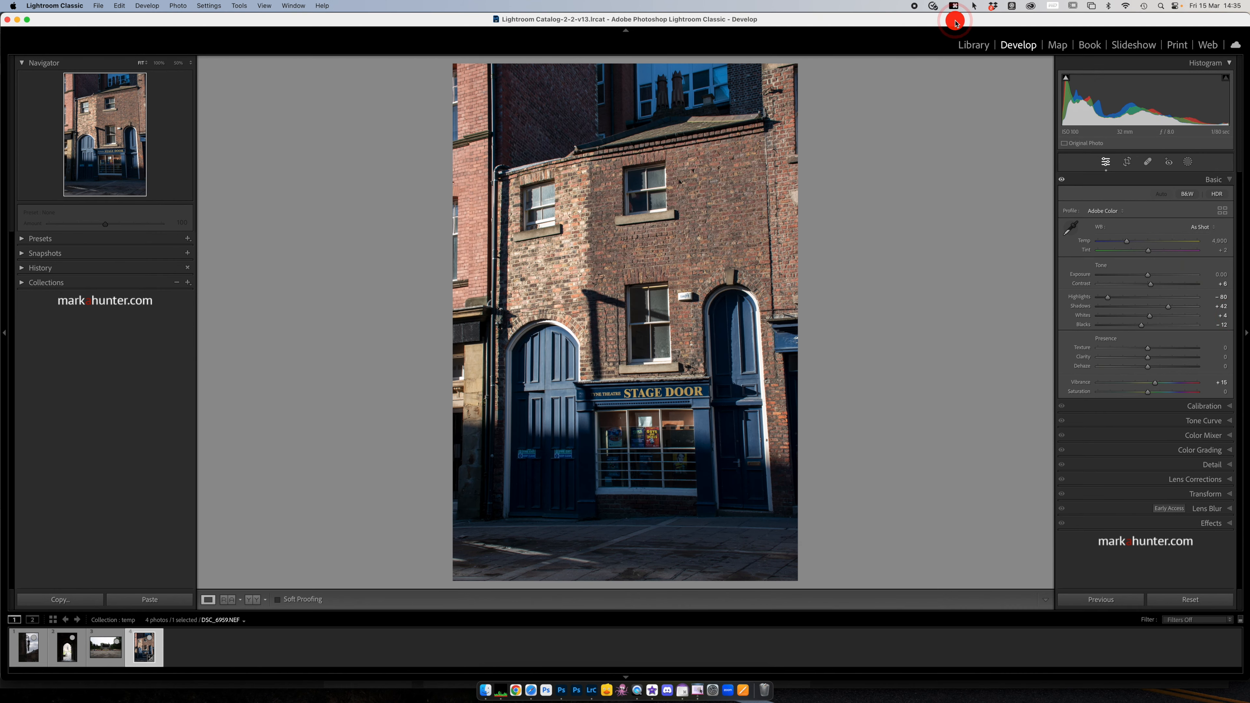
- Add eleven evenly spaced control points along the photo's main point curve, from shadows to highlights
left_click(1231, 422)
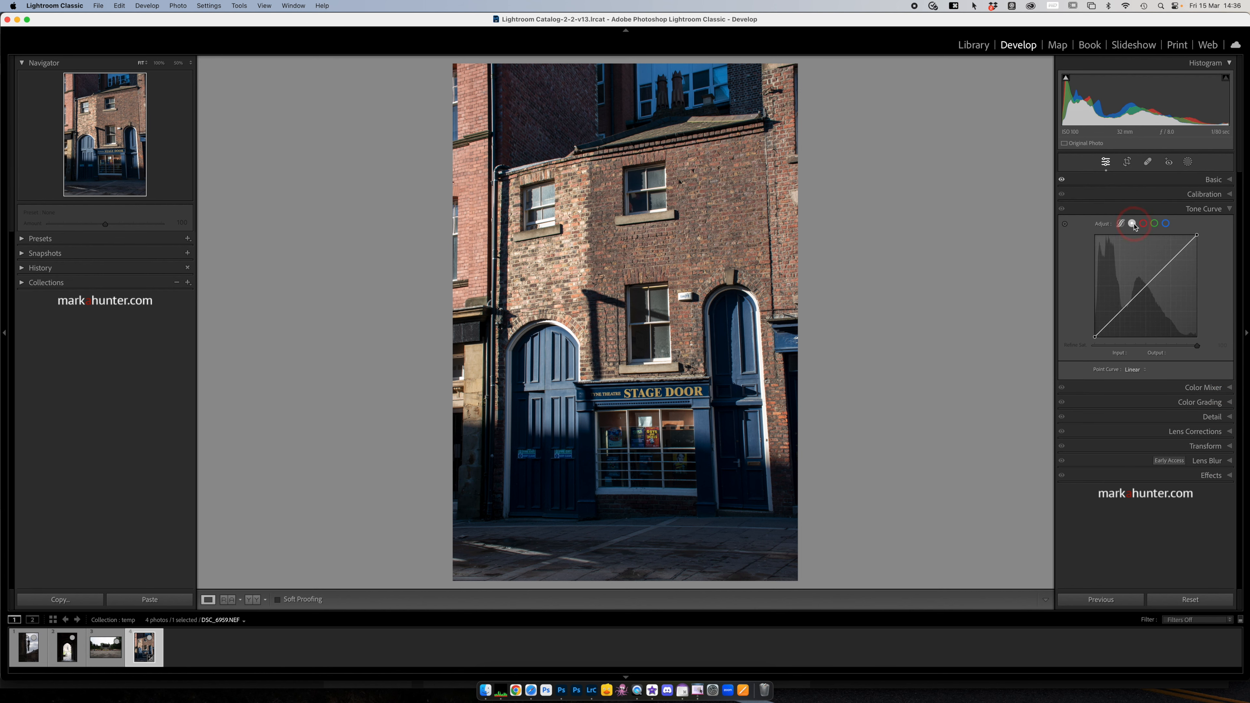
left_click(1108, 324)
left_click(1116, 315)
left_click(1126, 306)
left_click(1138, 294)
left_click(1145, 285)
left_click(1153, 278)
left_click(1161, 270)
left_click(1170, 262)
left_click(1176, 255)
left_click(1184, 248)
left_click(1190, 241)
- Raise the curve's highlight control point at input 200 to output 208
left_click(1176, 256)
left_click_drag(1176, 257, 1175, 254)
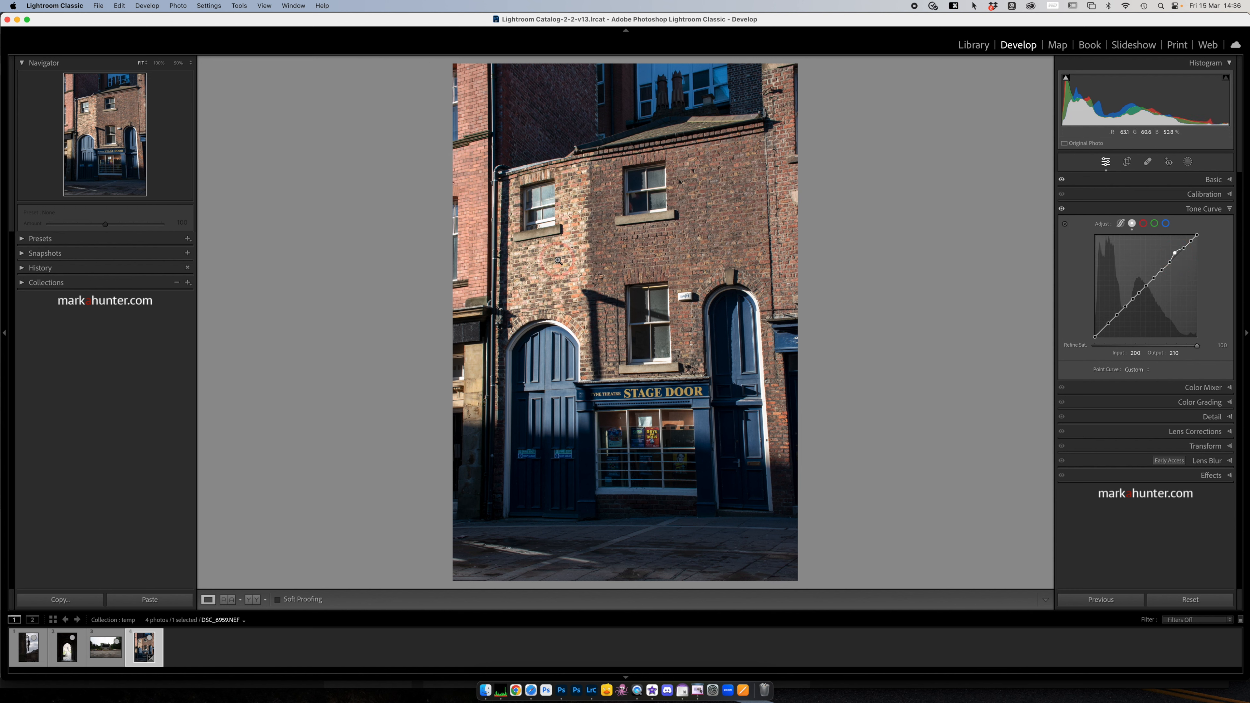
left_click_drag(1173, 254, 1174, 254)
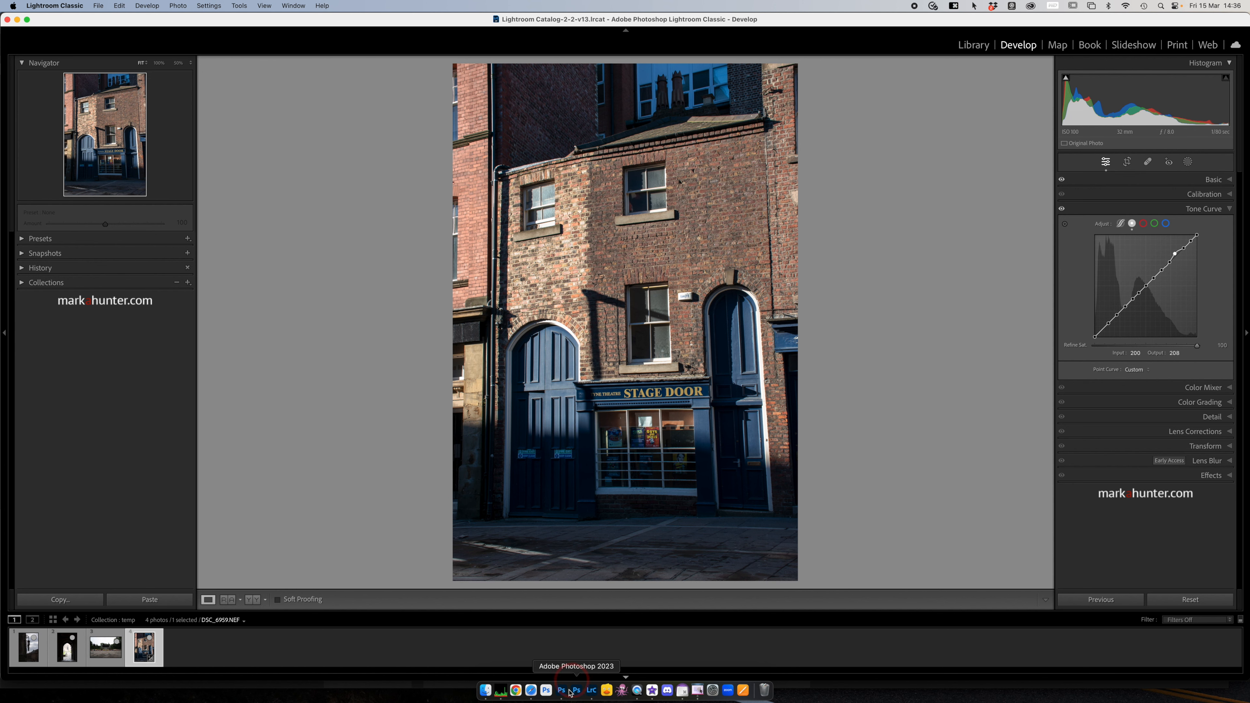
- Examine the graphic equalizer picture in Safari, and return to Lightroom Classic
left_click(532, 691)
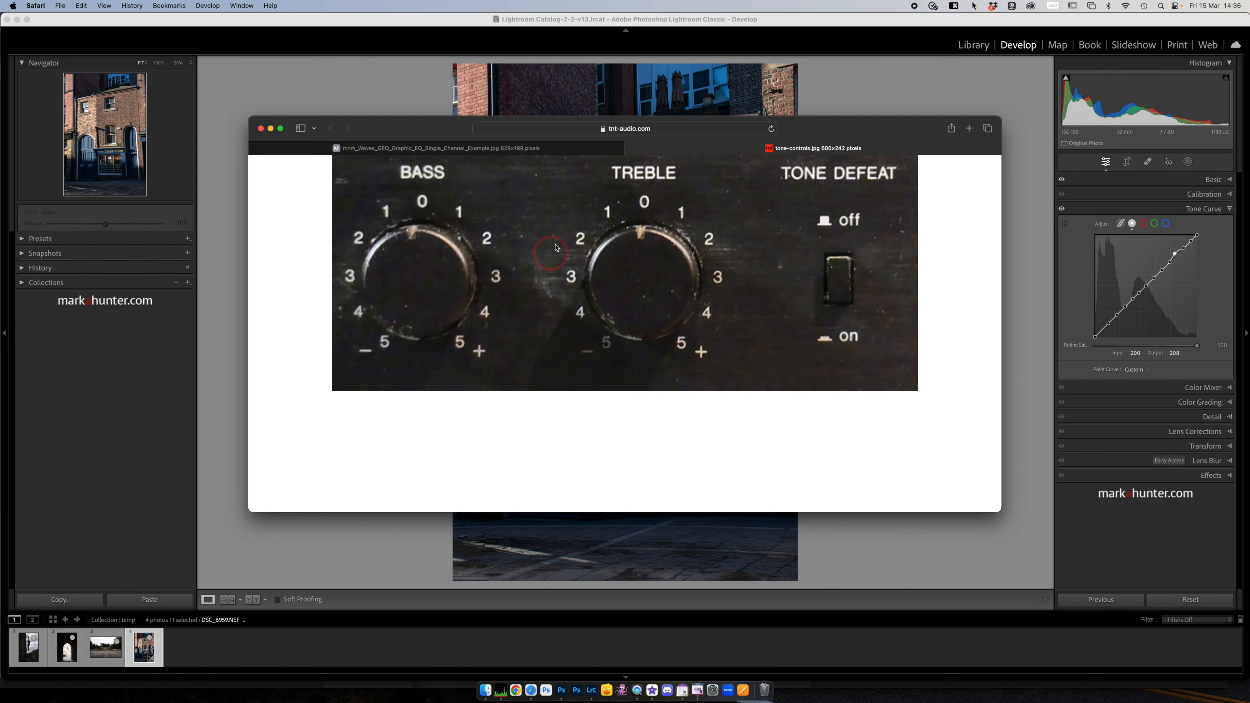
left_click(557, 149)
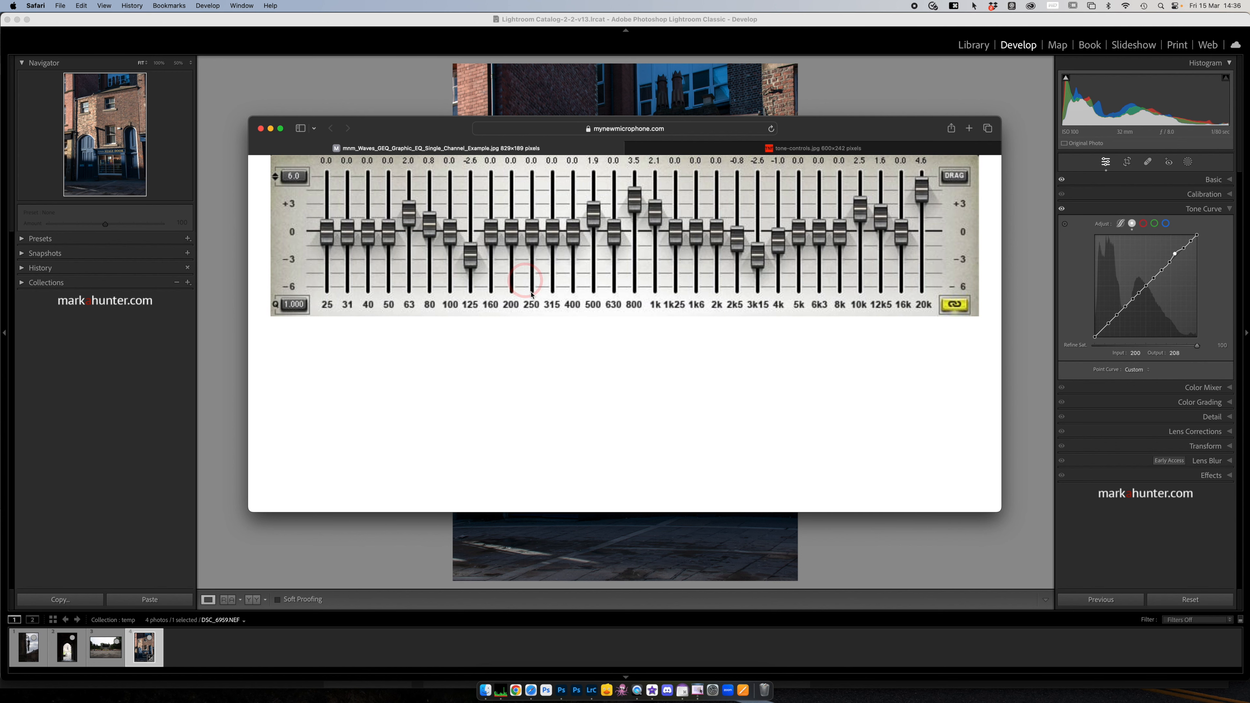
left_click(858, 32)
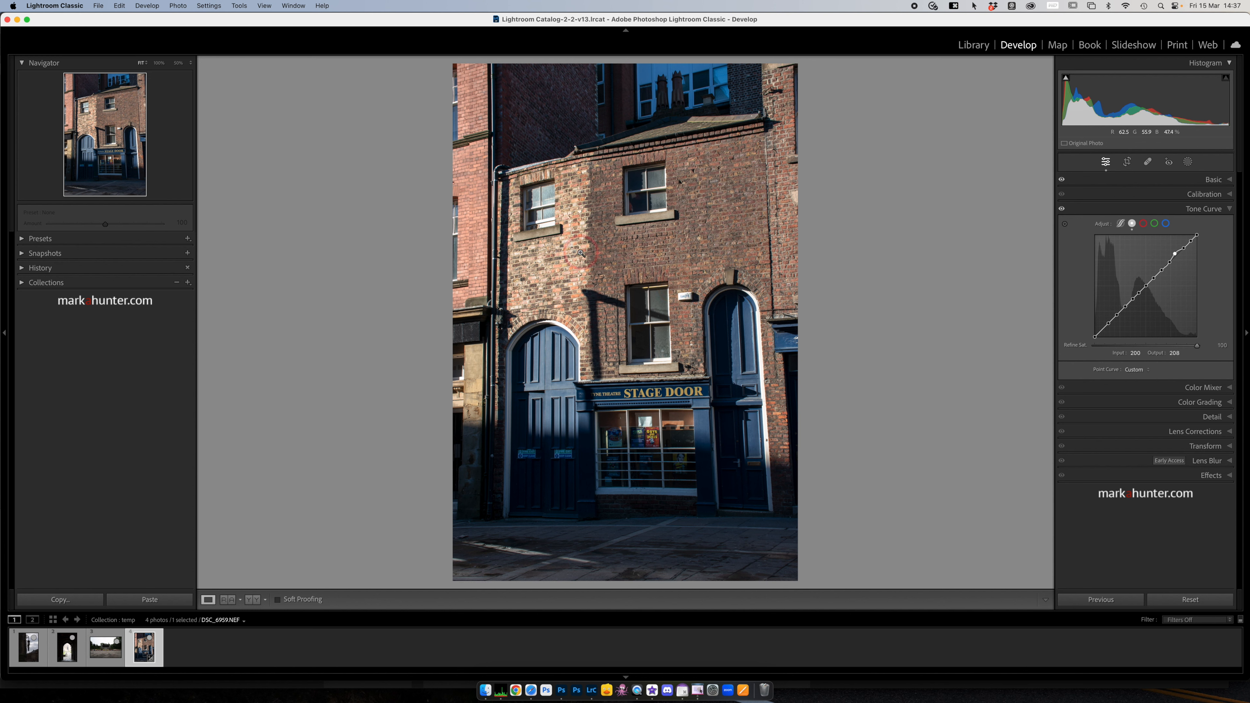
- Reset all channels of the tone curve, discarding the many control points
left_click(1174, 256)
right_click(1141, 270)
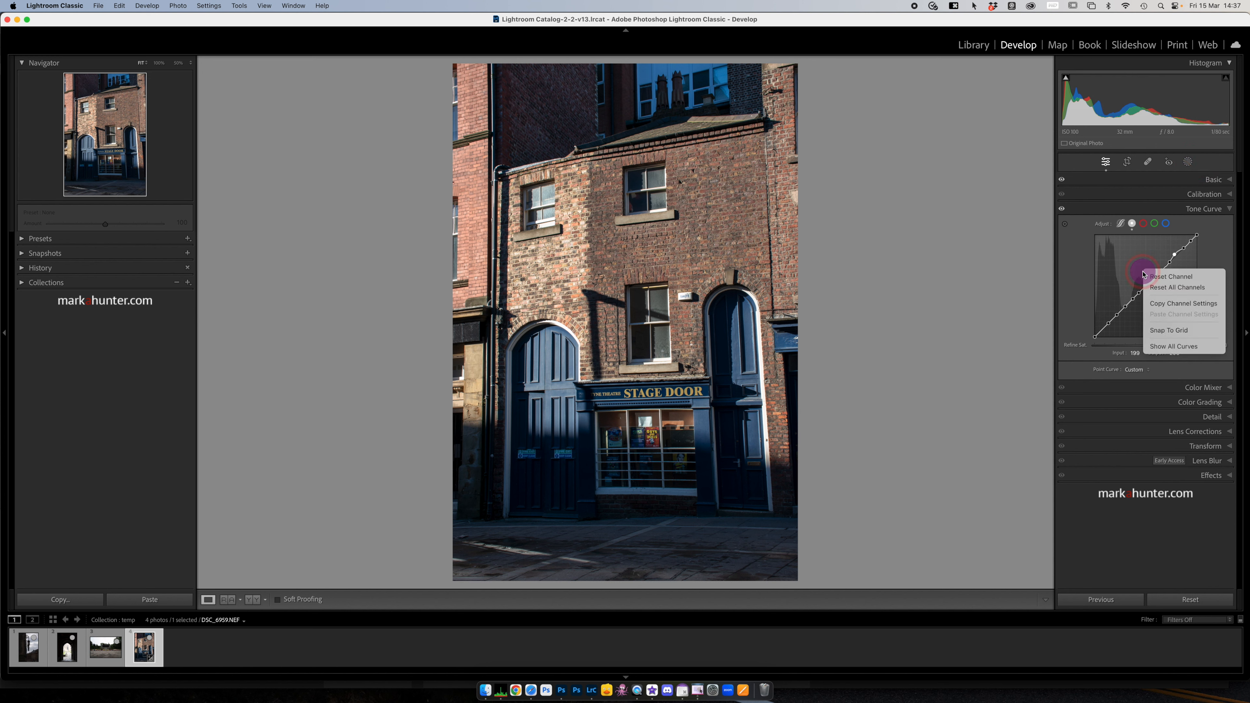
left_click(1176, 287)
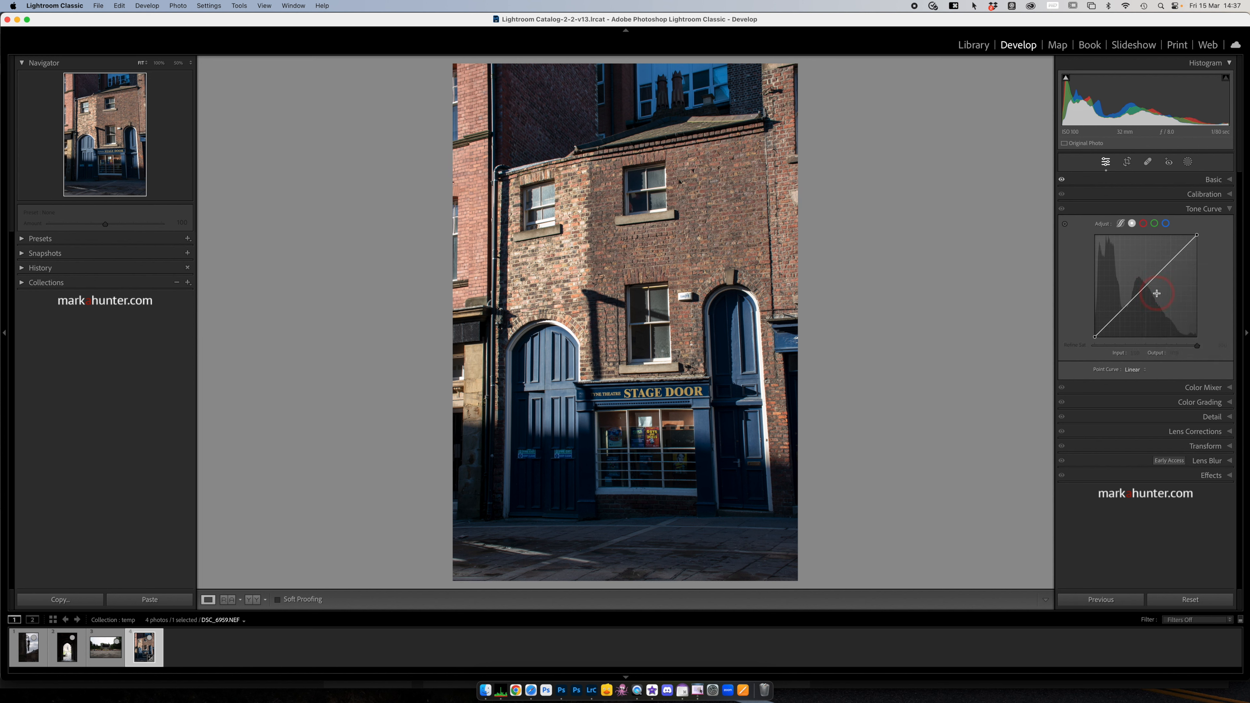
- Shape the main point curve with a highlight point at about input 198, output 213 and a shadow point at input 61, output 52
left_click(1144, 288)
left_click_drag(1145, 290, 1151, 299)
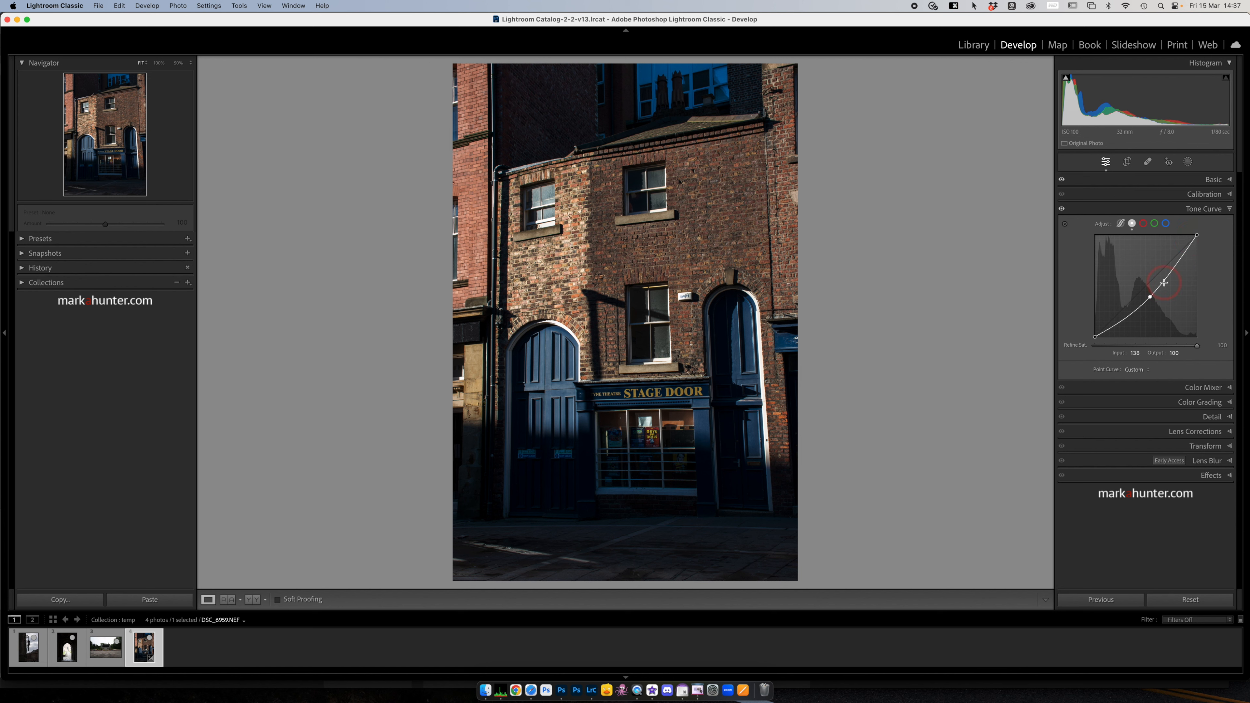
left_click_drag(1150, 296, 1173, 251)
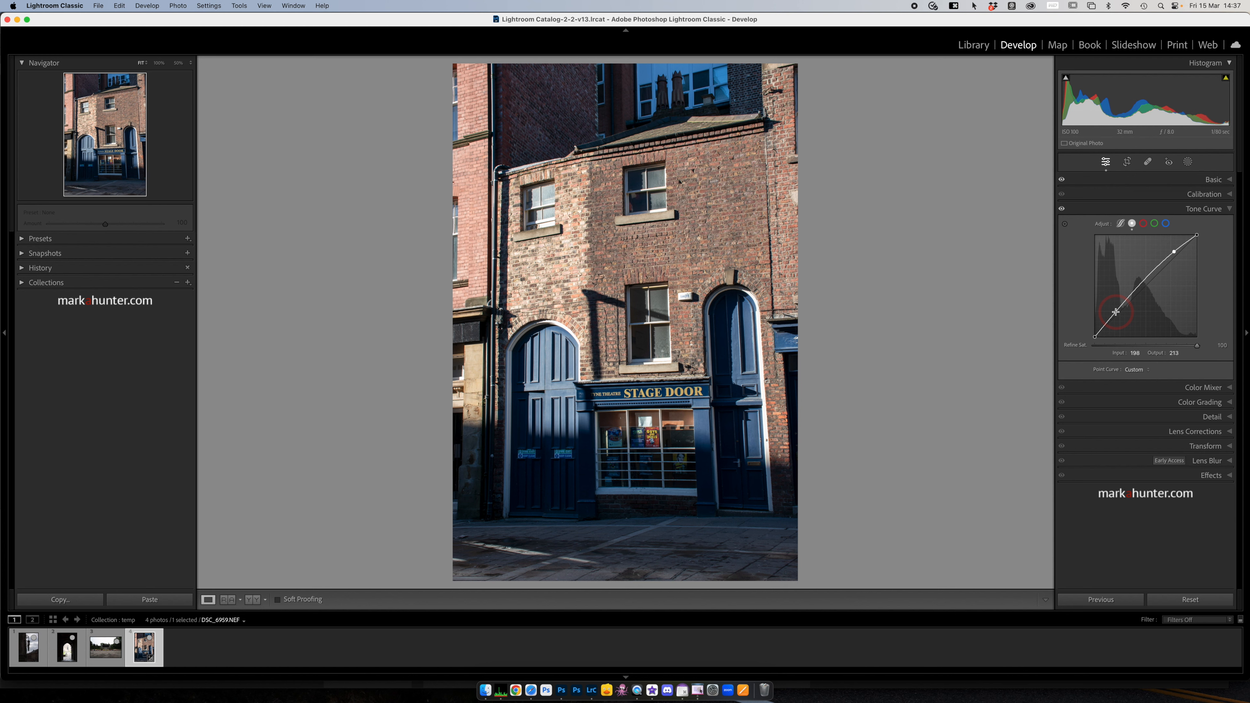
left_click_drag(1115, 313, 1116, 319)
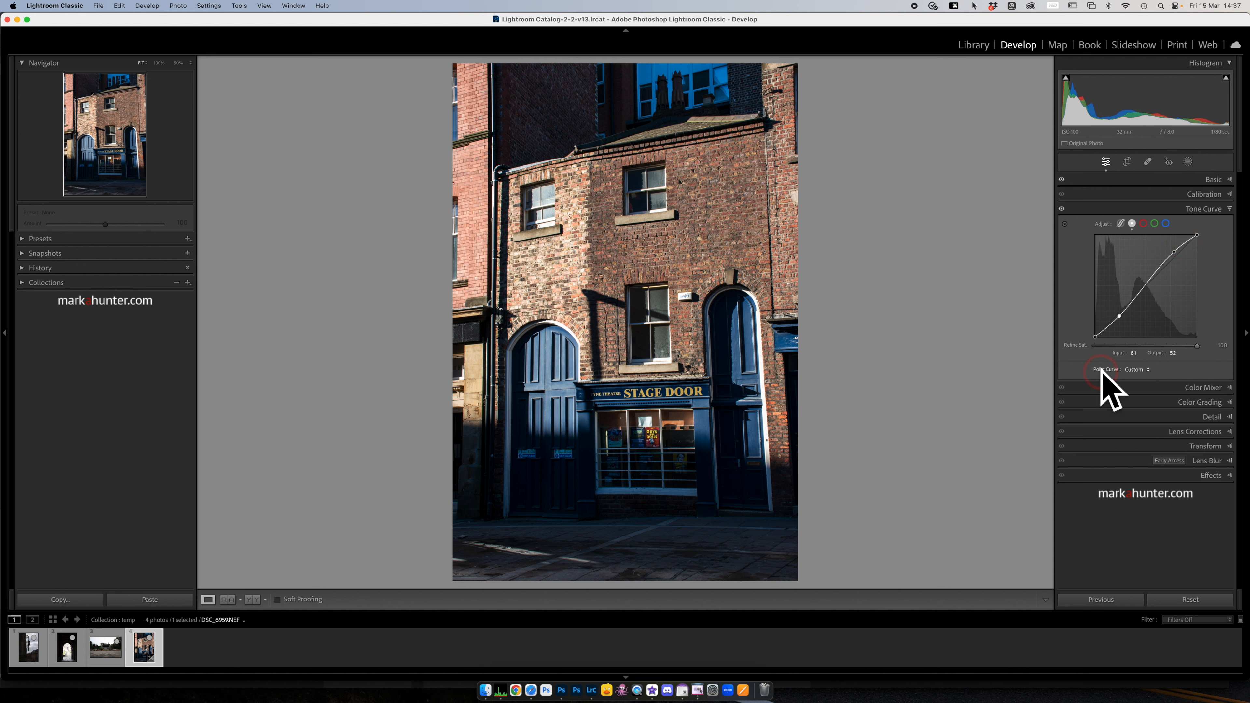
- Apply the Medium Contrast point curve preset, and replace it with Strong Contrast
left_click(1131, 371)
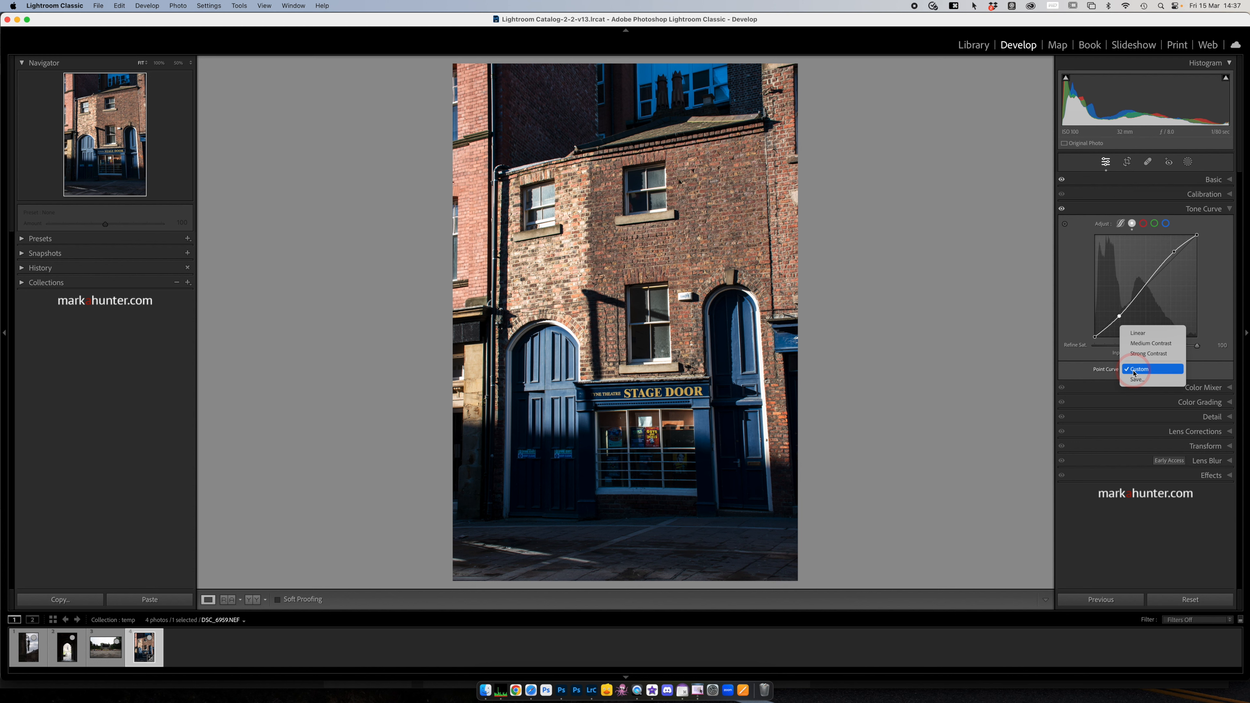
left_click(1146, 344)
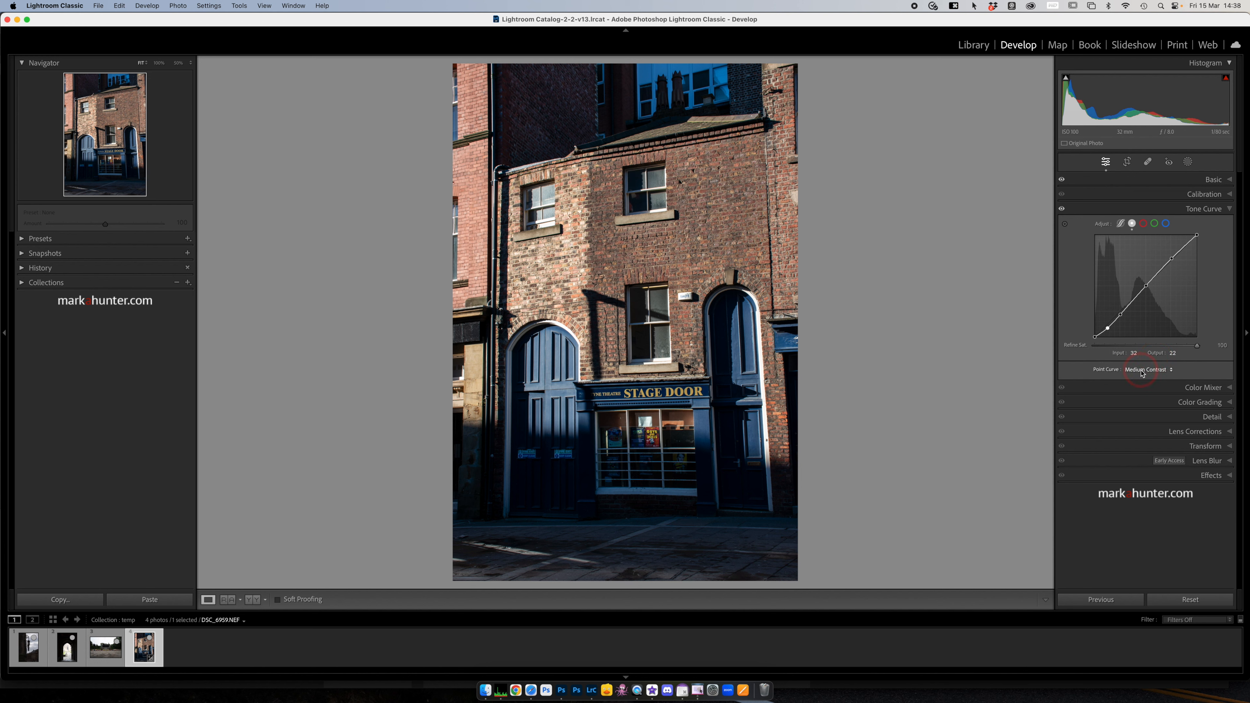
left_click(1156, 371)
left_click(1156, 382)
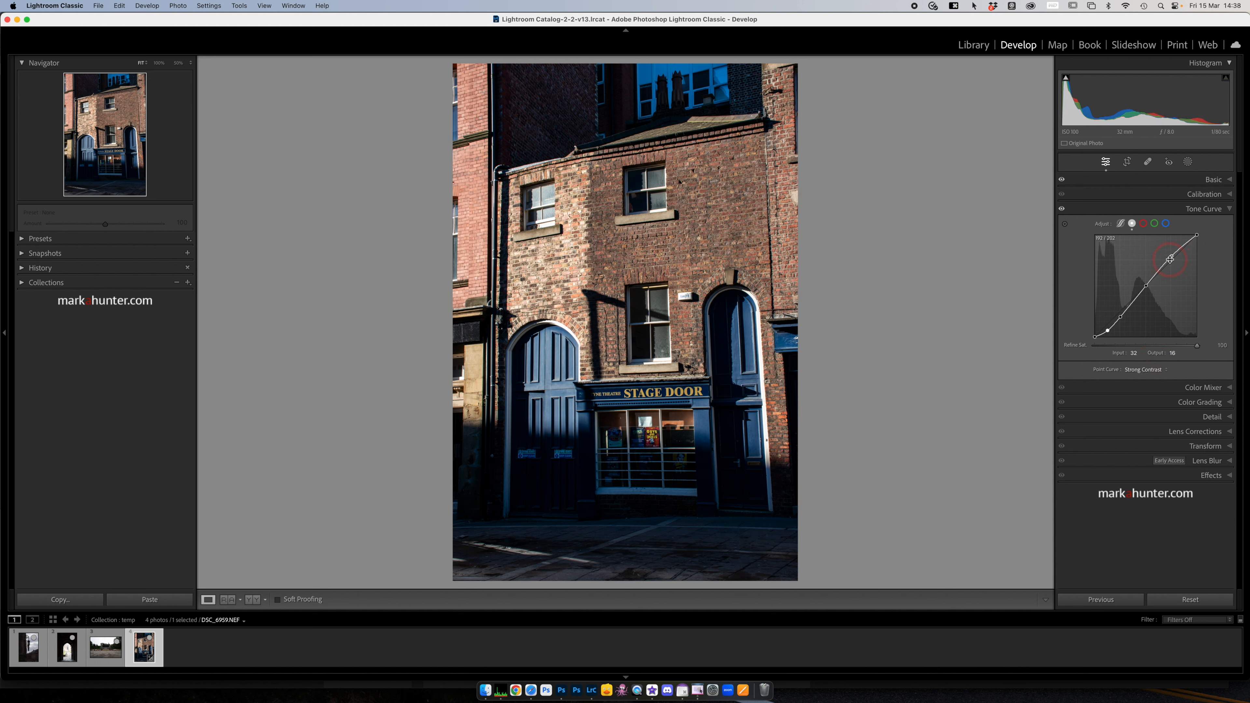
- Try lifting the Strong Contrast curve's midpoint and adding an upper highlight point, and reset all channels
left_click(1106, 331)
left_click_drag(1146, 287, 1144, 286)
left_click_drag(1144, 287, 1144, 284)
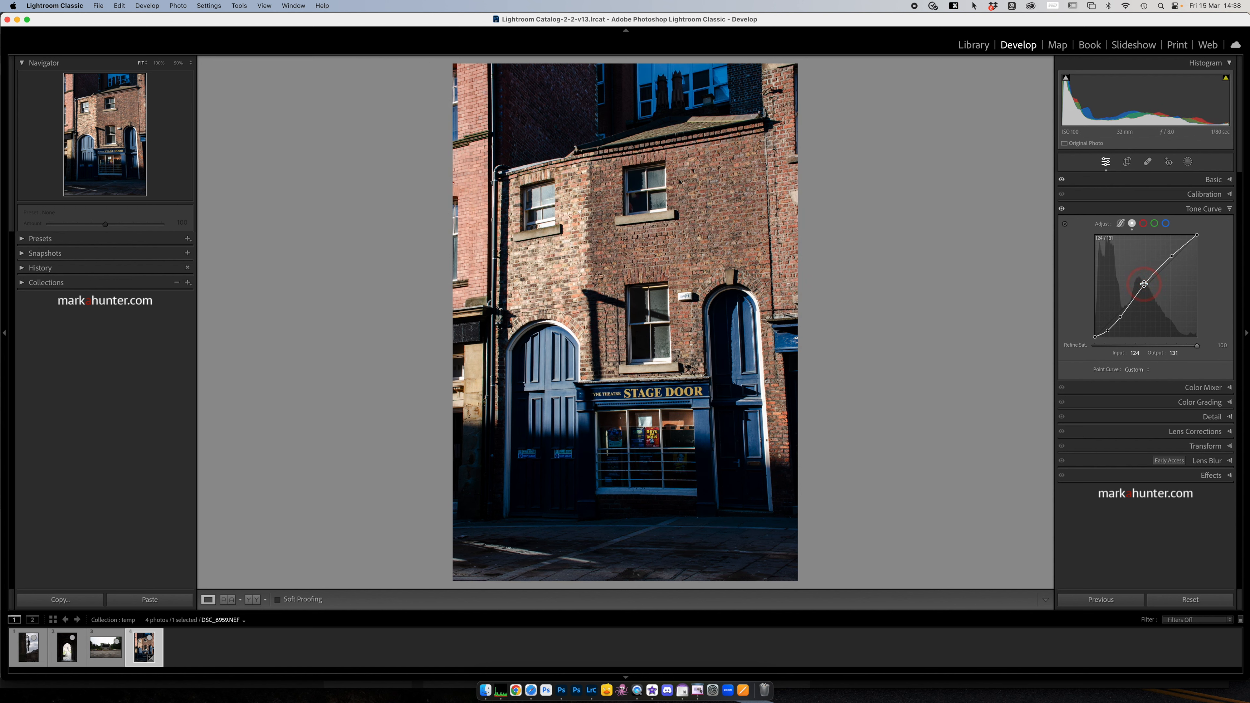
left_click(1184, 245)
left_click_drag(1143, 287, 1142, 287)
right_click(1145, 276)
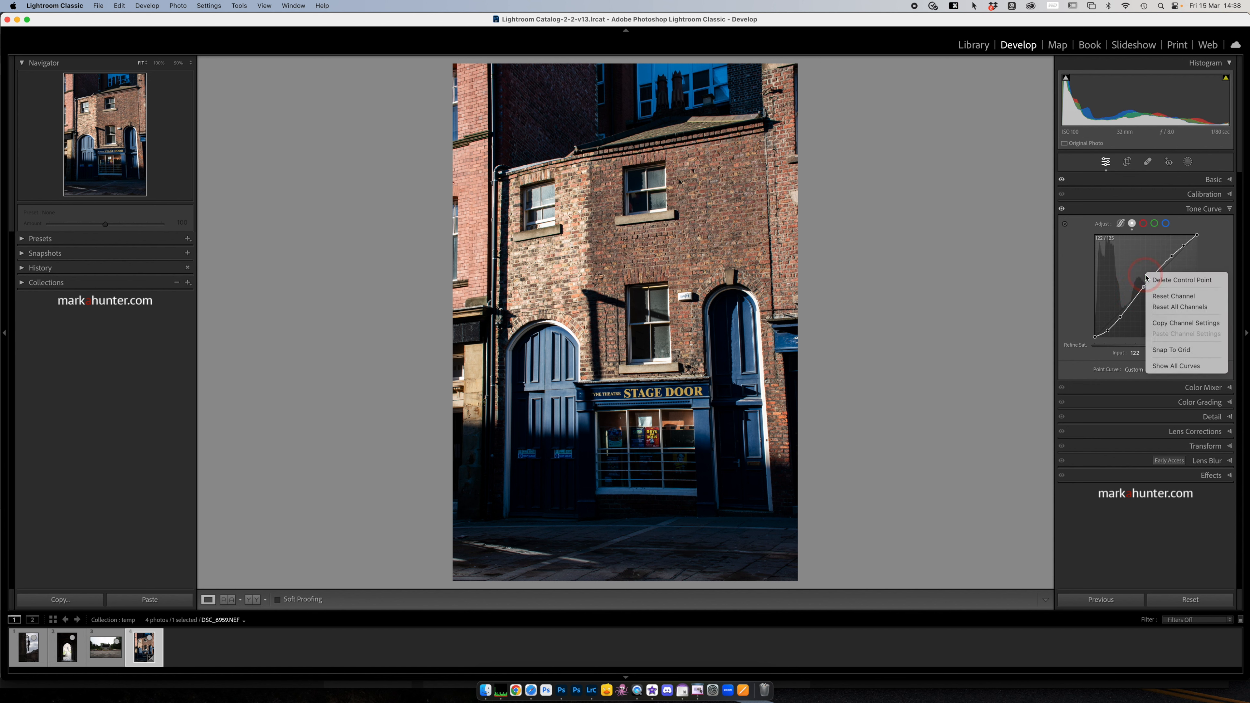
left_click(1163, 307)
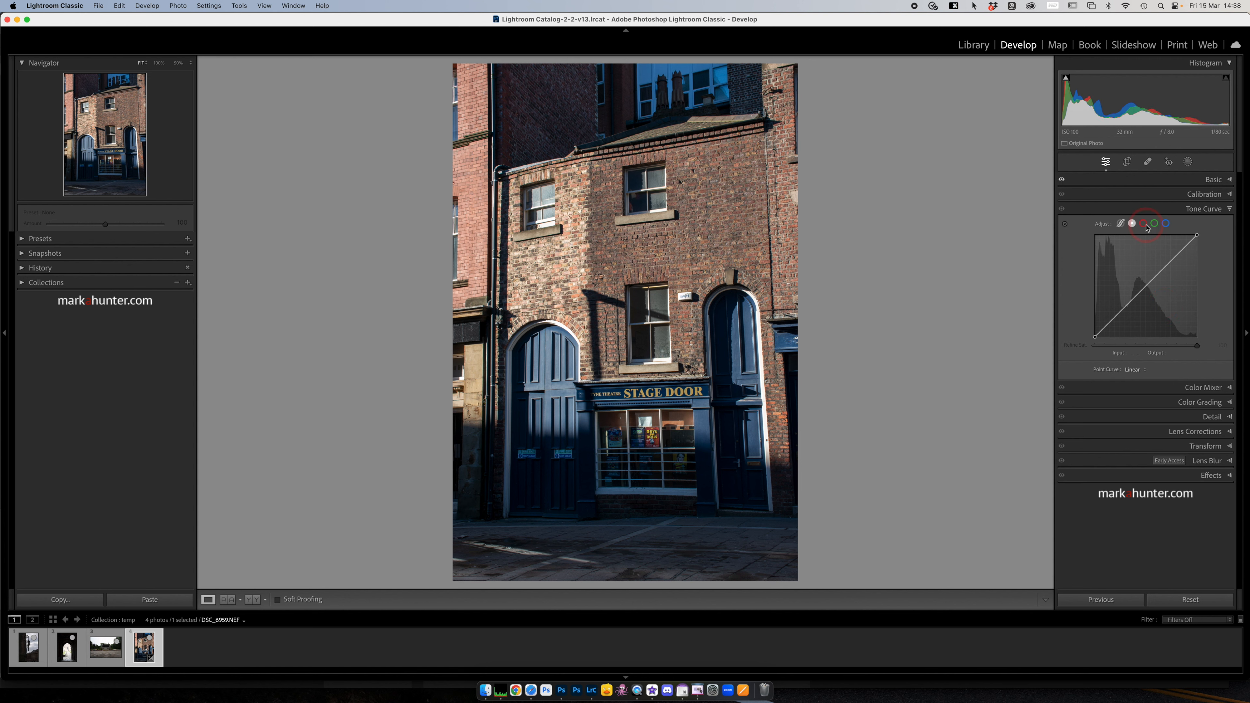
- Try bending the red channel curve at its midpoint with a shadow point at input 34, output 33, and reset the channel
left_click(1144, 224)
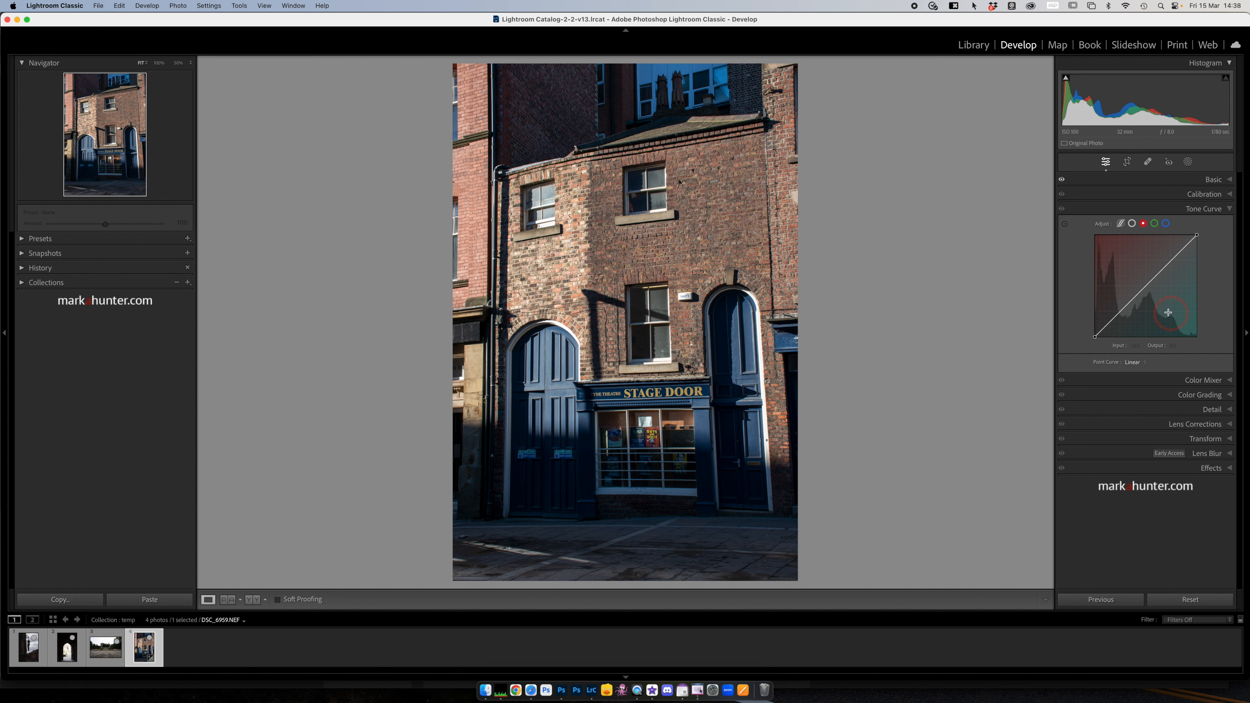
left_click(1145, 287)
left_click_drag(1145, 288, 1146, 289)
left_click_drag(1146, 289, 1145, 288)
left_click_drag(1145, 289, 1145, 288)
mouse_move(1146, 286)
left_mouse_down()
mouse_move(1159, 302)
mouse_move(1124, 267)
mouse_move(1147, 288)
left_mouse_up()
left_click_drag(1147, 288, 1147, 287)
left_click_drag(1107, 324, 1107, 324)
right_click(1151, 245)
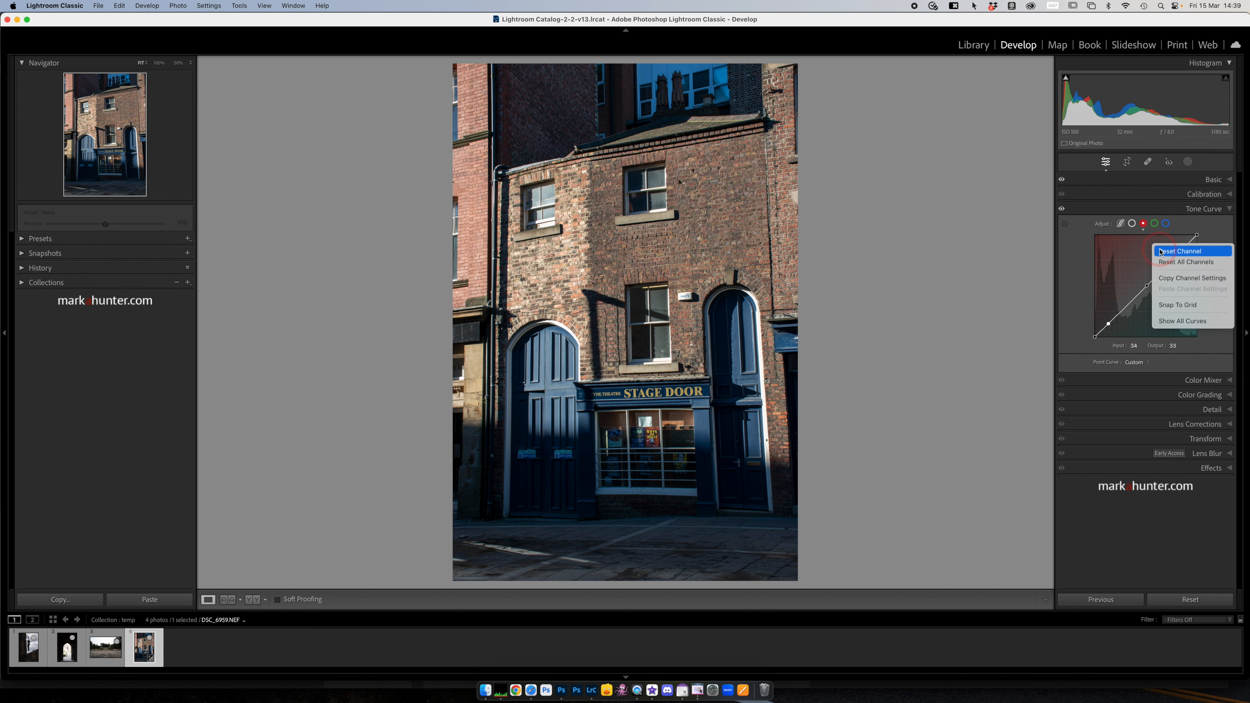
left_click(1160, 252)
- Adjust the midpoint of the green channel curve and add a highlight point at input 224, output 223
left_click(1153, 224)
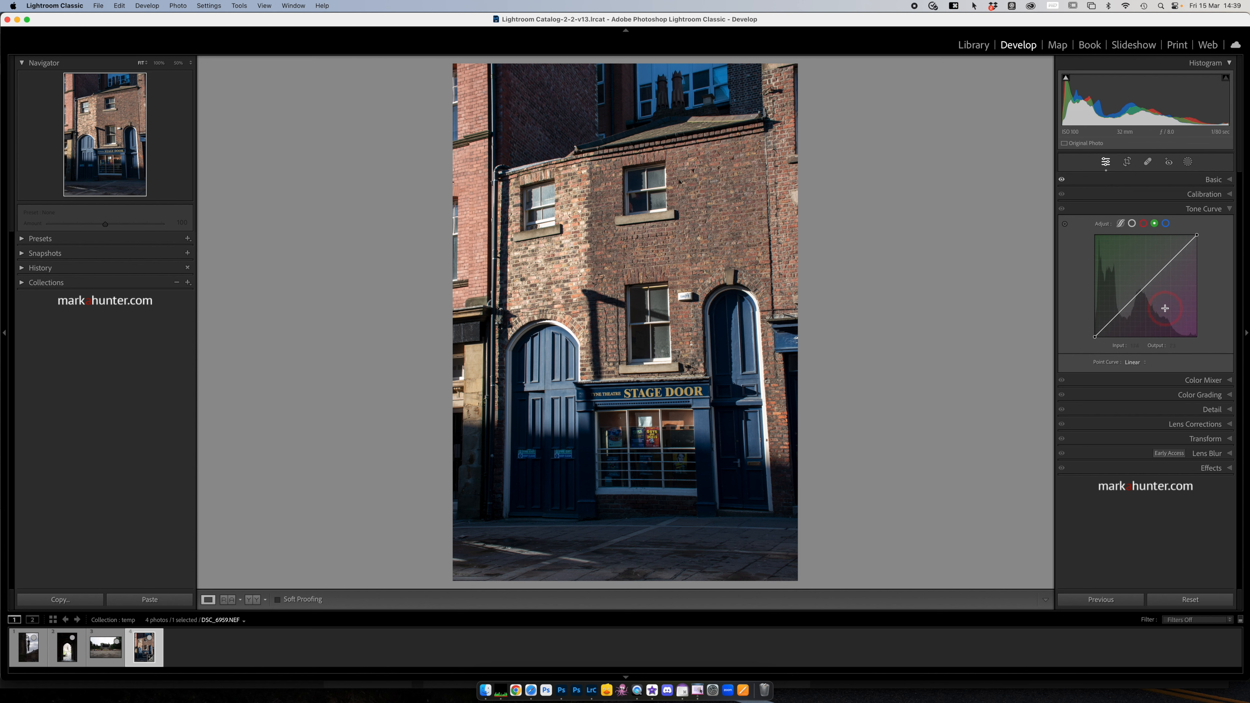
left_click(1147, 286)
left_click_drag(1148, 289, 1147, 288)
left_click_drag(1147, 288, 1144, 288)
left_click(1185, 249)
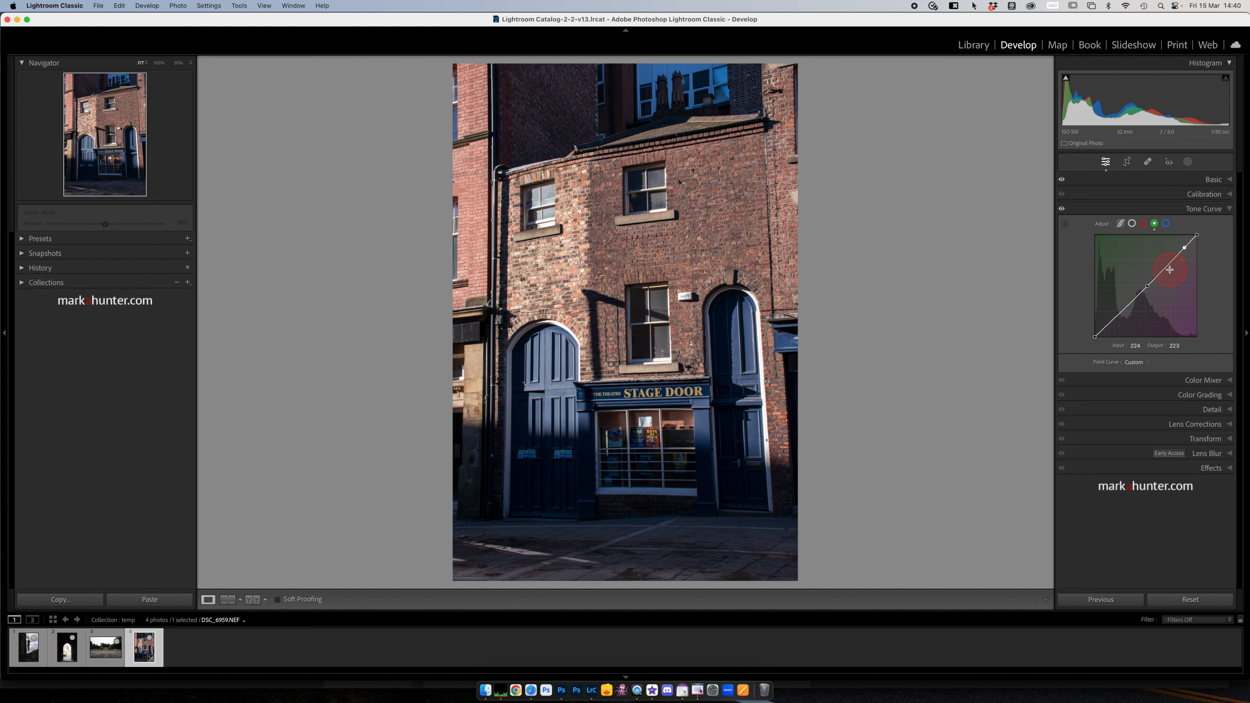
- Shift the green channel curve's point slightly, and reset the green channel
left_click_drag(1163, 268, 1160, 272)
right_click(1135, 266)
left_click(1111, 282)
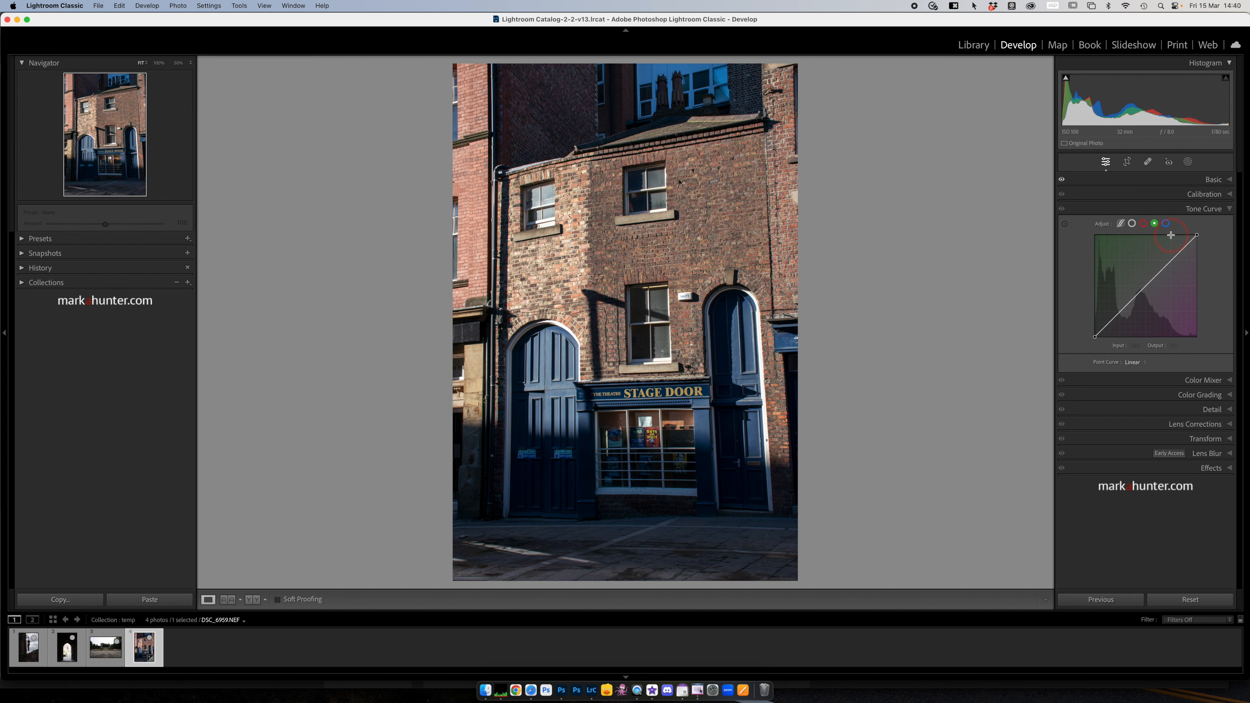
- Try pulling the blue channel curve's midpoint down to output 121 at input 129, and reset the channel
left_click(1166, 224)
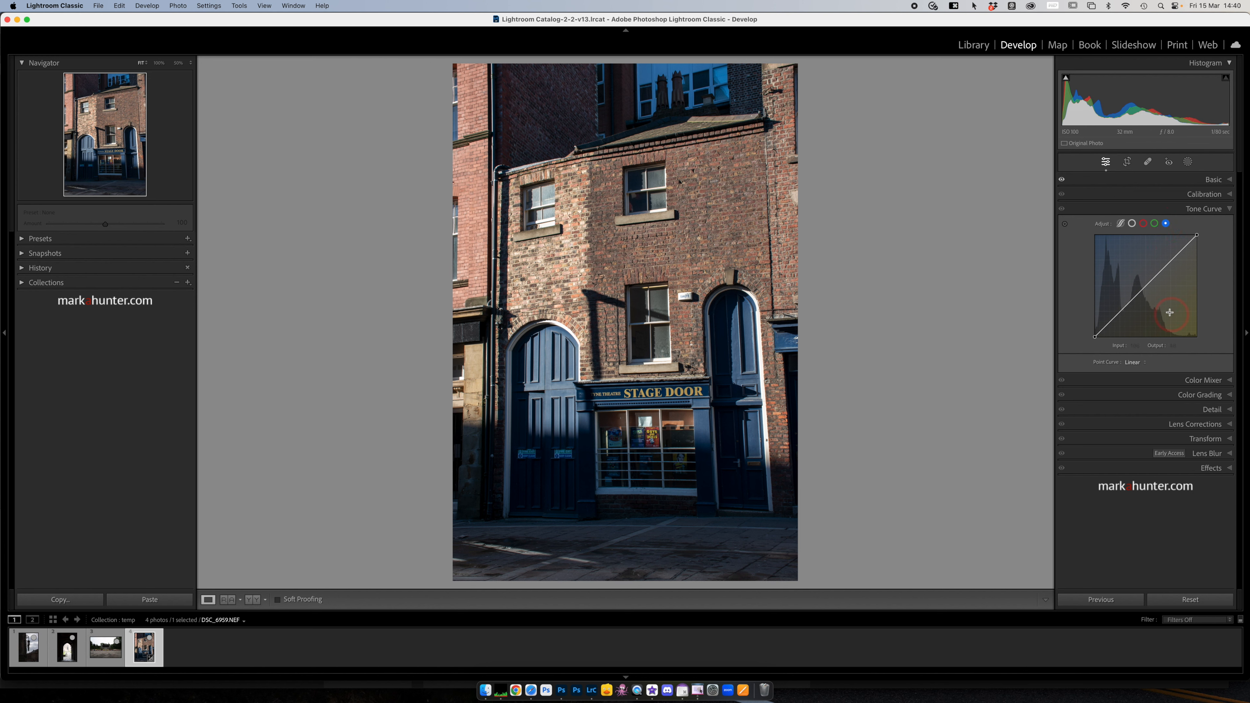
left_click(1144, 287)
left_click_drag(1144, 287, 1145, 289)
mouse_move(1146, 289)
left_mouse_down()
mouse_move(1155, 298)
mouse_move(1132, 279)
mouse_move(1146, 289)
left_mouse_up()
right_click(1146, 289)
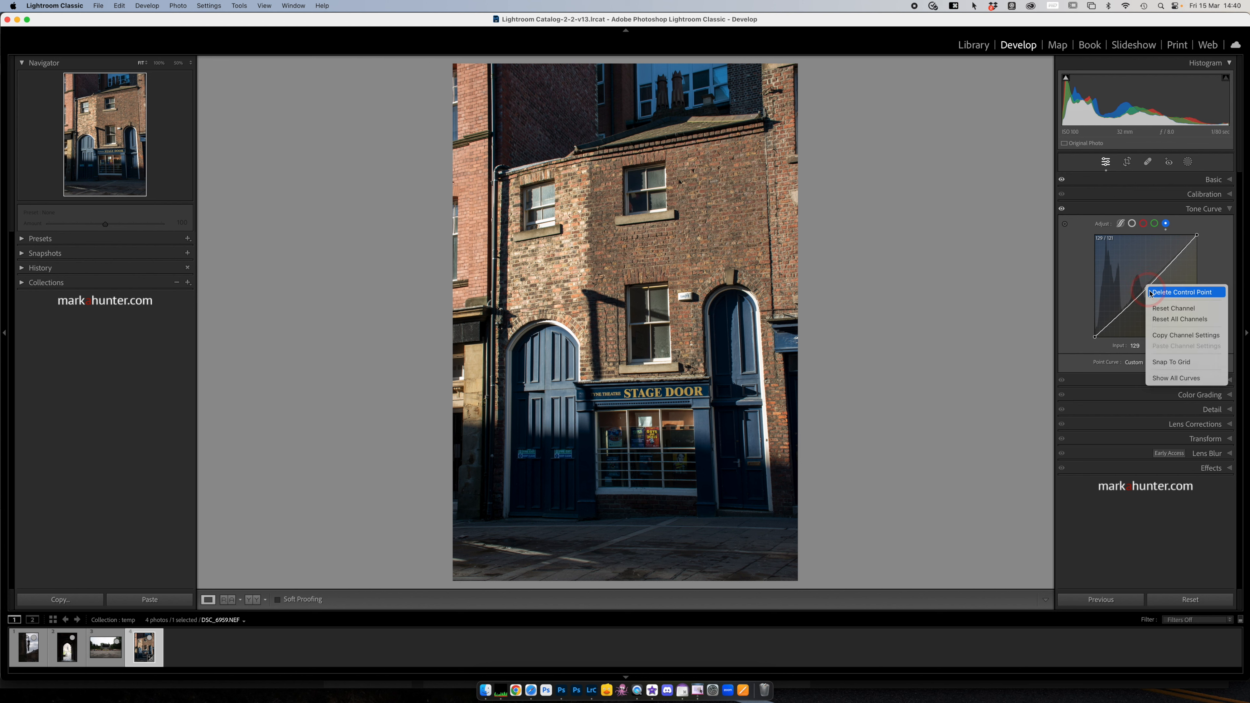
left_click(1167, 309)
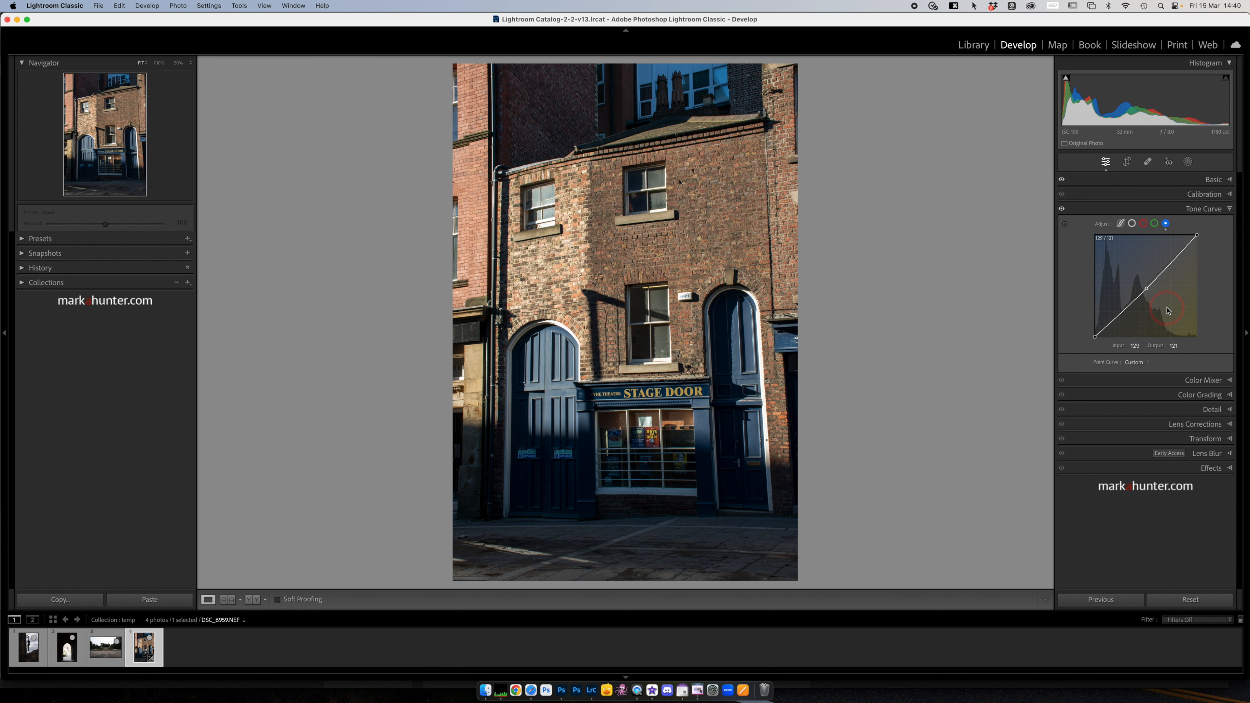
- Warm the photo's white balance by raising the Temp value to 5,834
left_click(1228, 179)
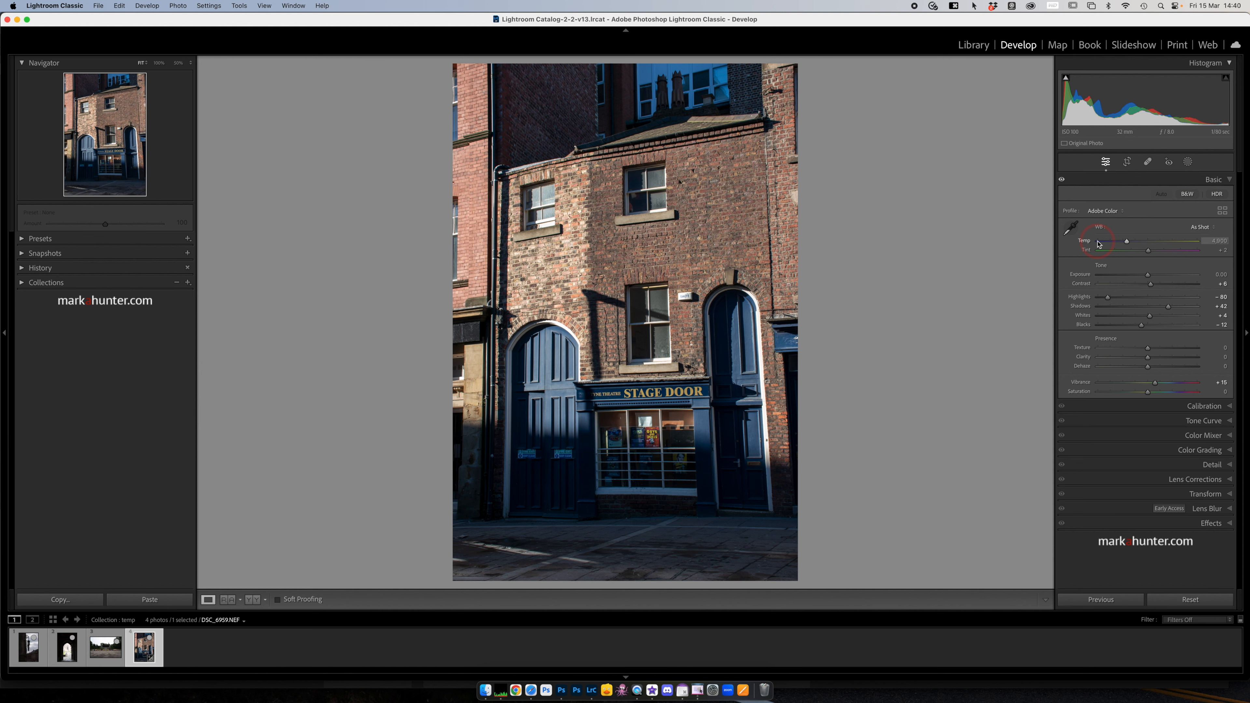
mouse_move(1127, 243)
left_mouse_down()
mouse_move(1098, 243)
mouse_move(1207, 242)
mouse_move(1118, 244)
mouse_move(1166, 244)
mouse_move(1137, 245)
left_mouse_up()
left_click(1131, 243)
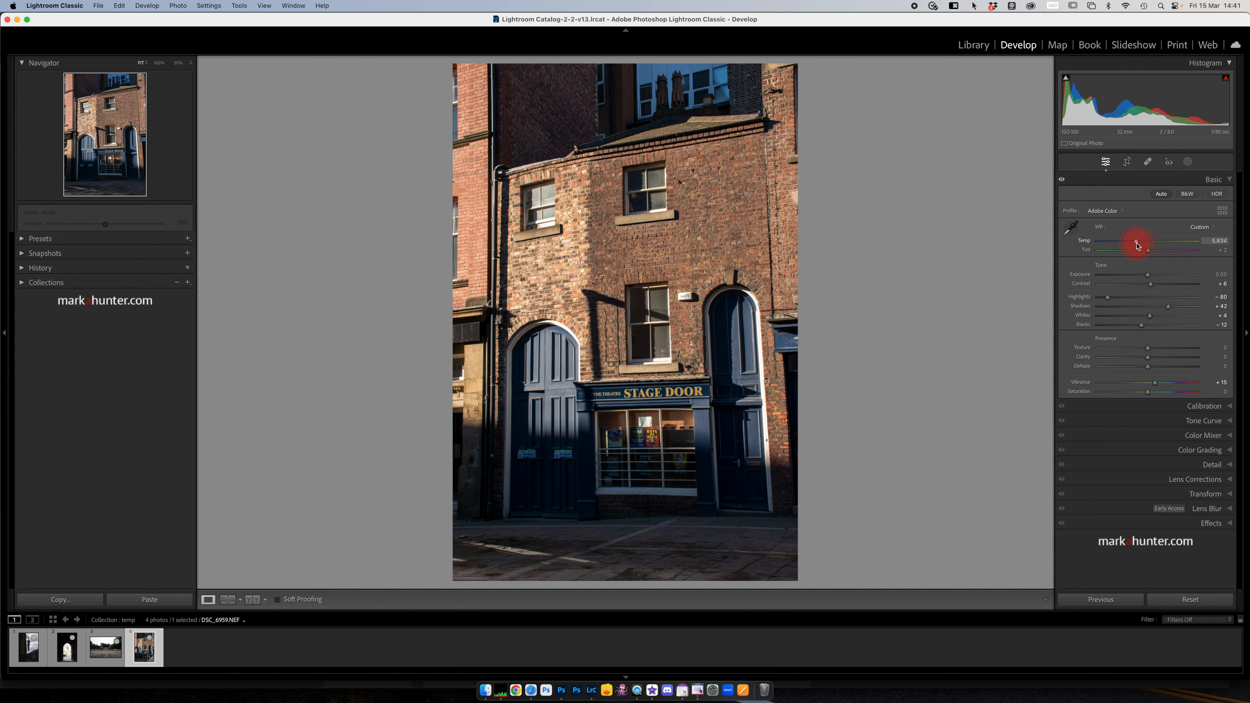
- Try anchoring the blue channel curve's midtones and highlights with a shadow point at input 51, output 31, and reset all channels
left_click(1221, 421)
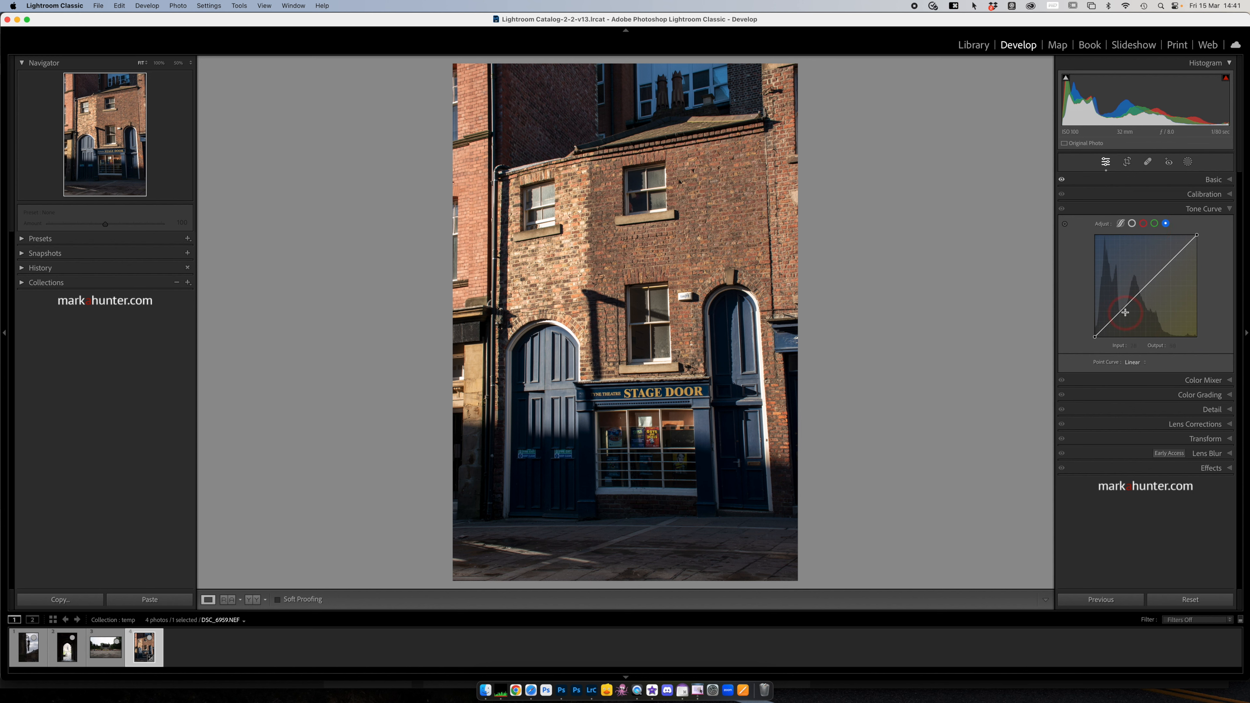
left_click(1139, 295)
left_click(1169, 264)
left_click_drag(1111, 325, 1114, 325)
left_click(1229, 180)
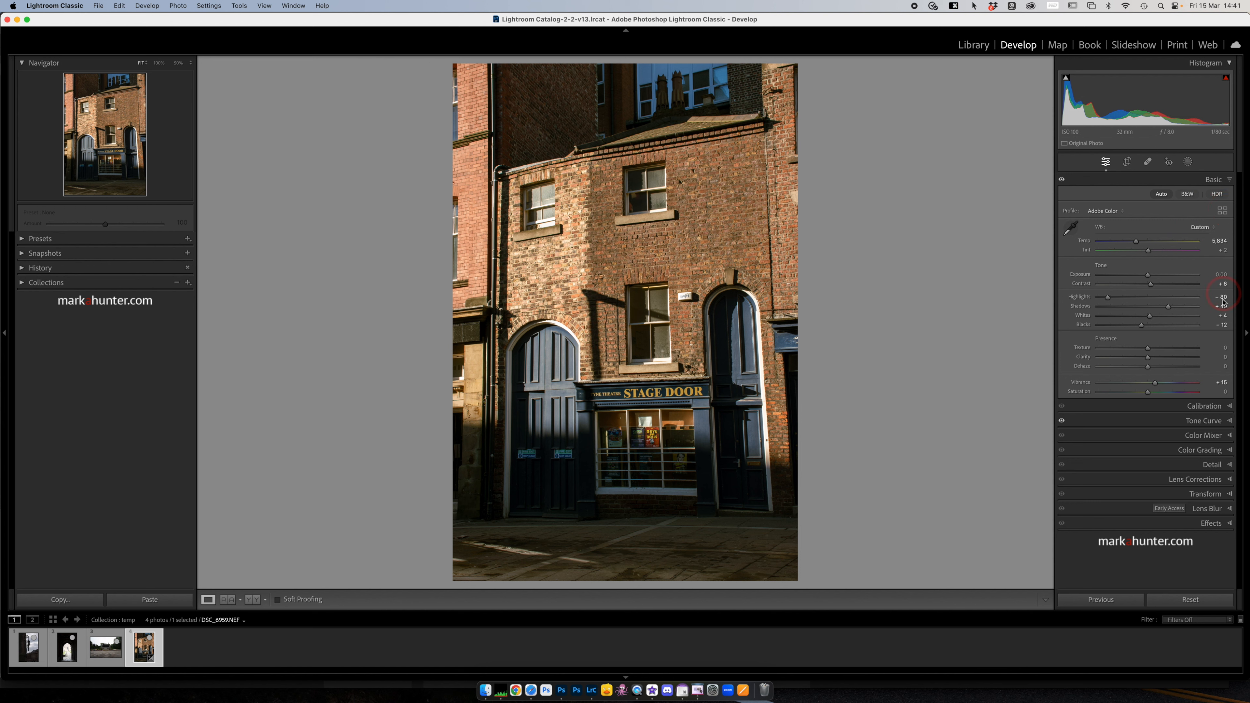
left_click(1228, 421)
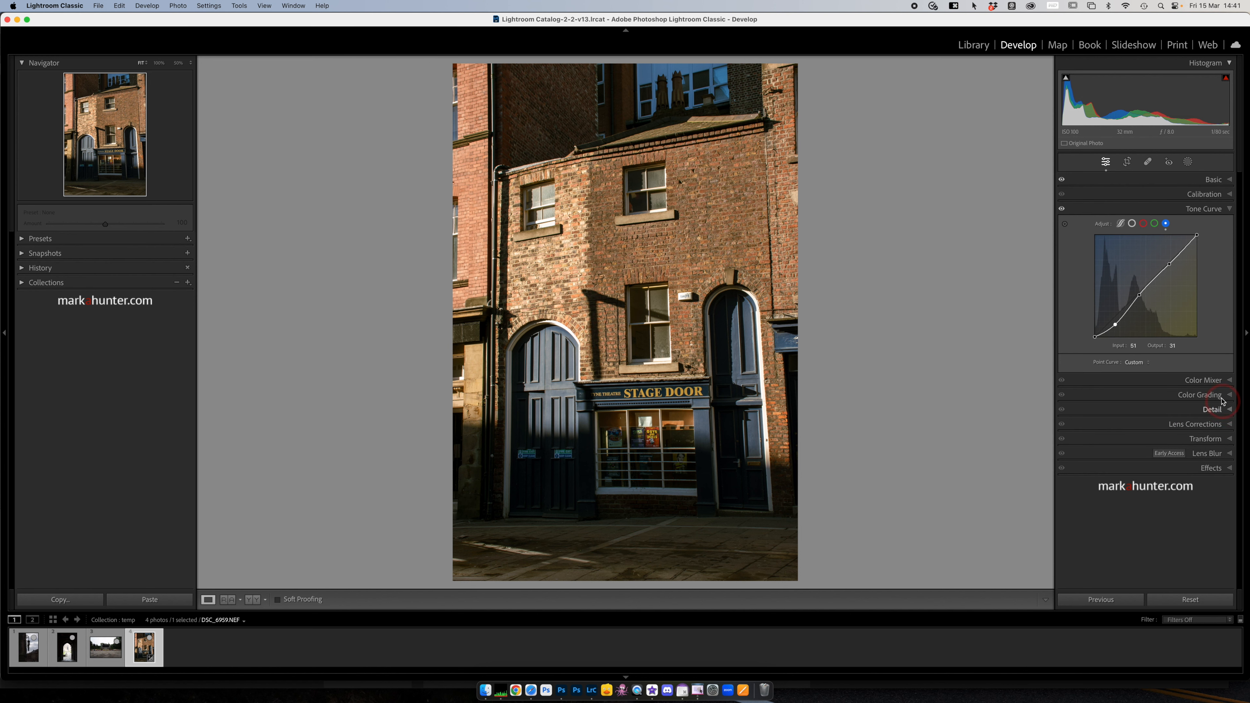
left_click(1153, 224)
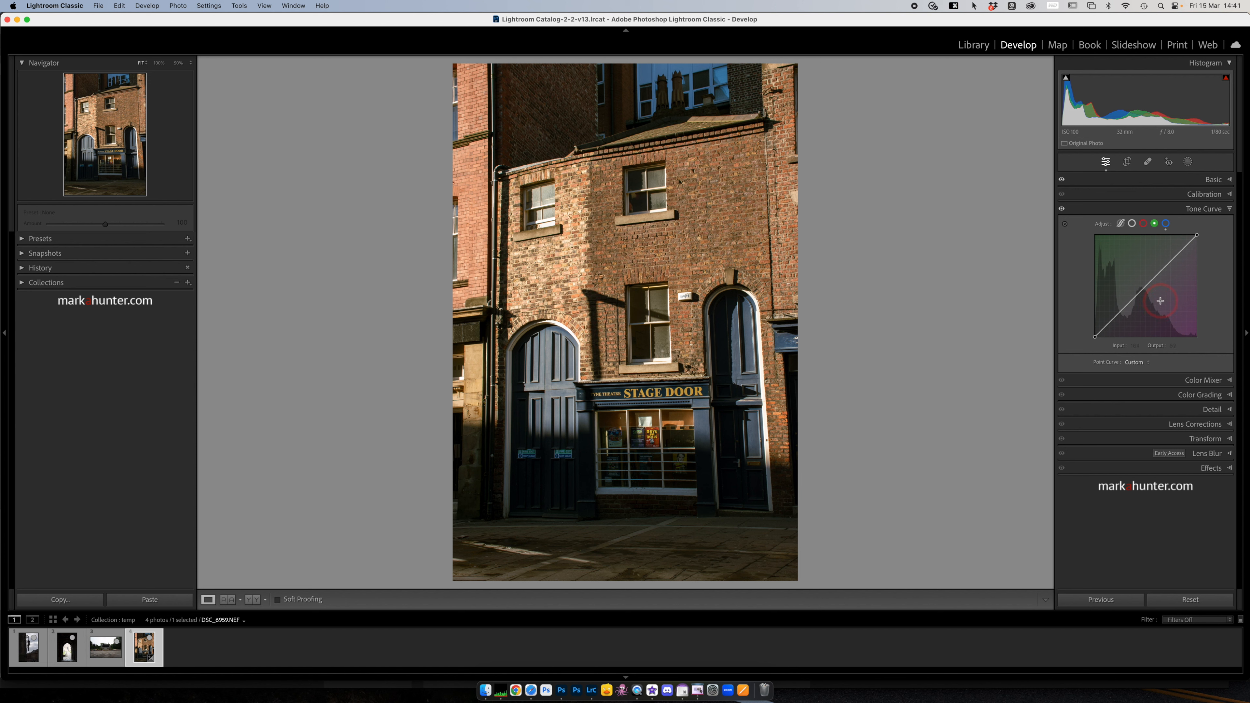
left_click(1131, 224)
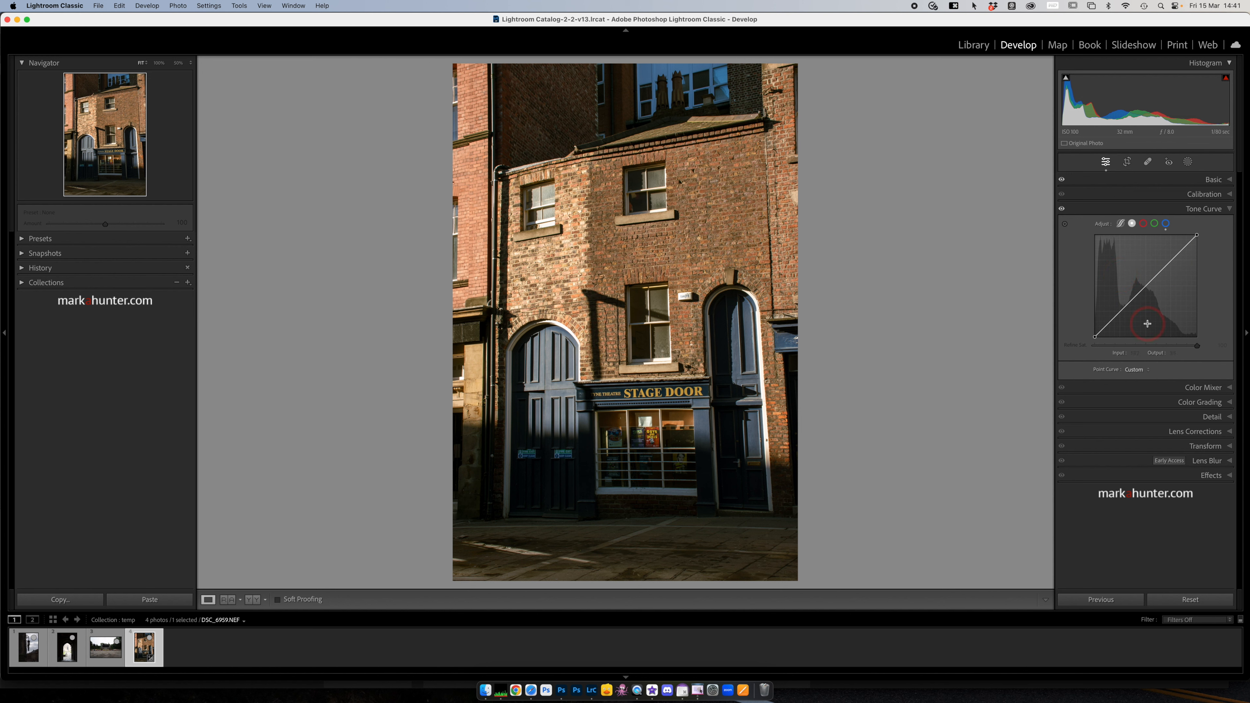
right_click(1134, 252)
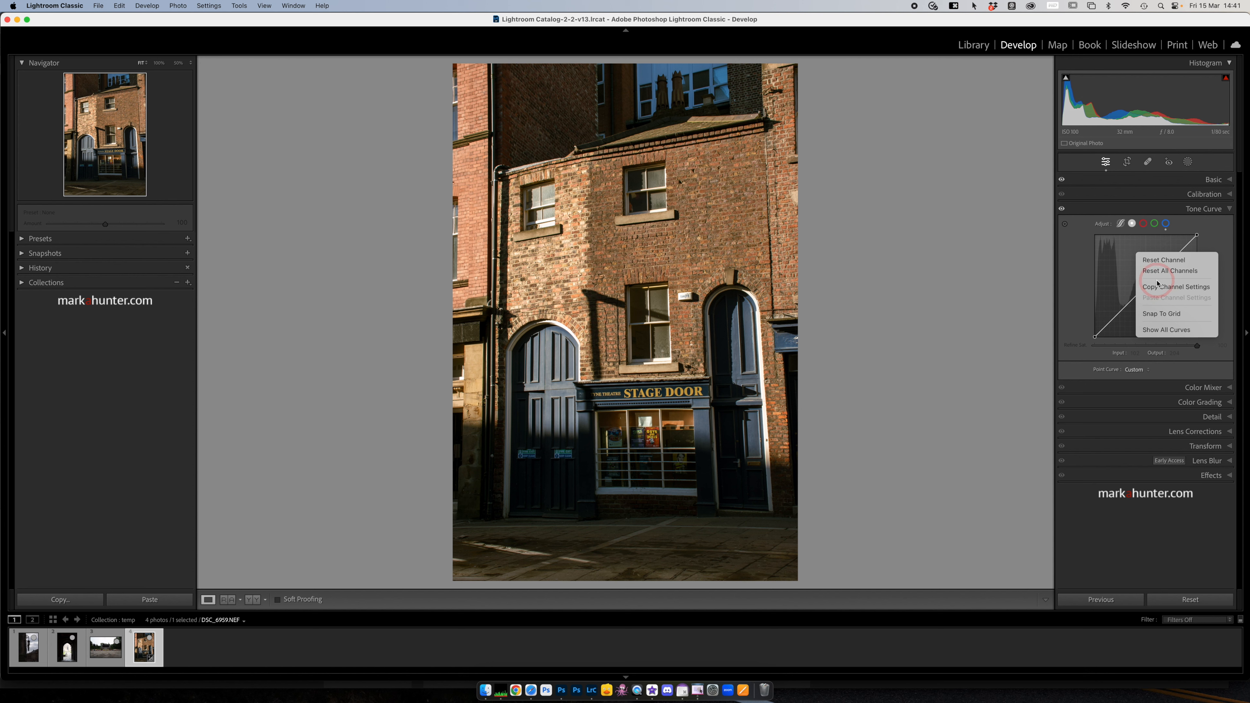
left_click(1167, 271)
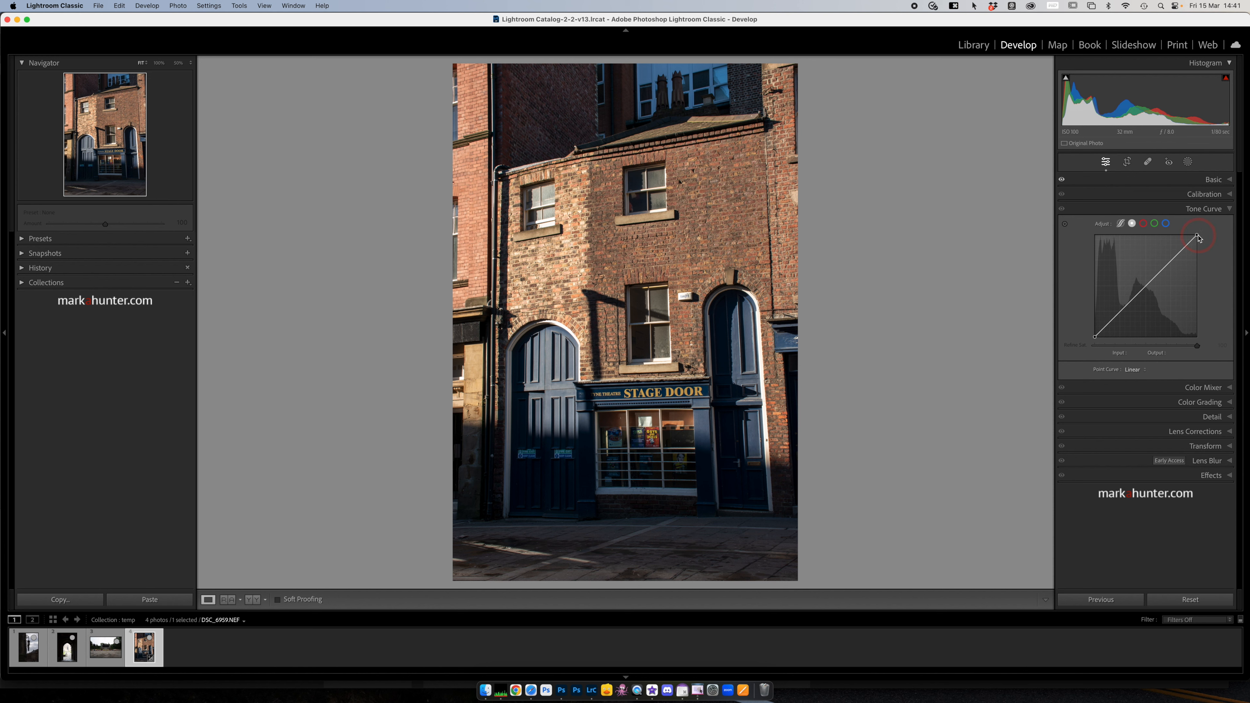
- Try moving the point curve's black point to input 41, output 4, and raising it to output 12, and restore it to 0
left_click_drag(1094, 336, 1111, 336)
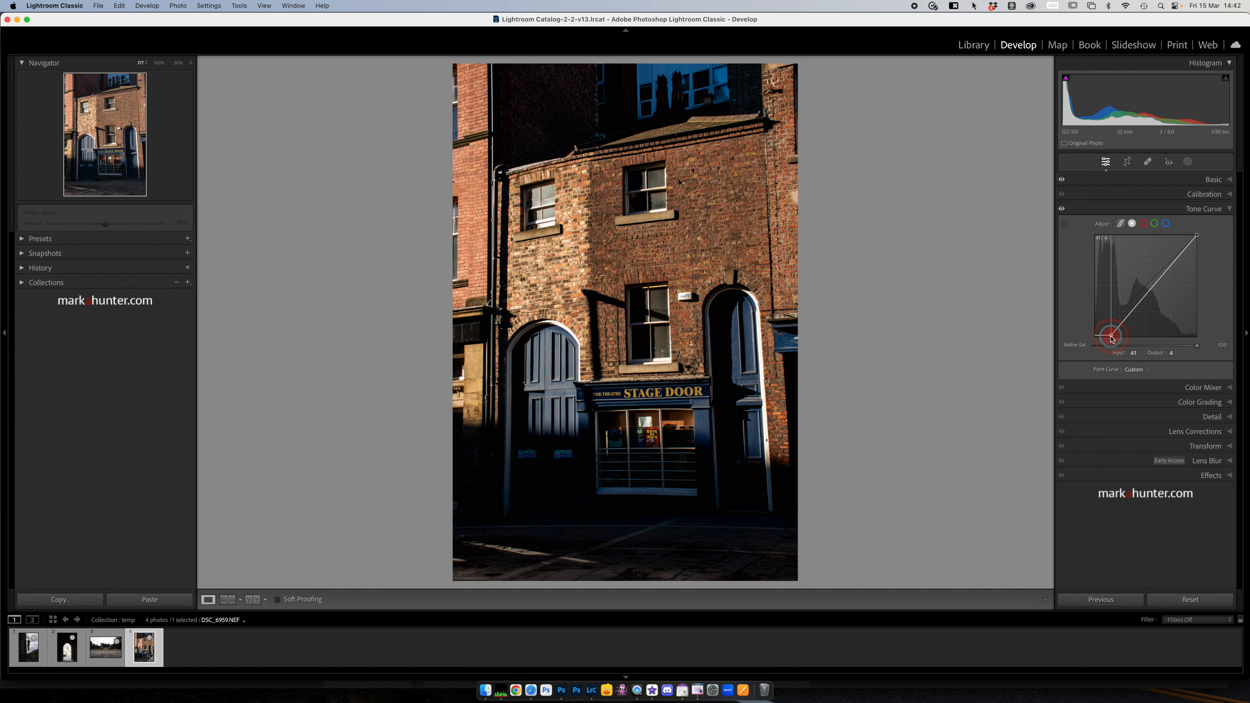
left_click_drag(1111, 338, 1093, 340)
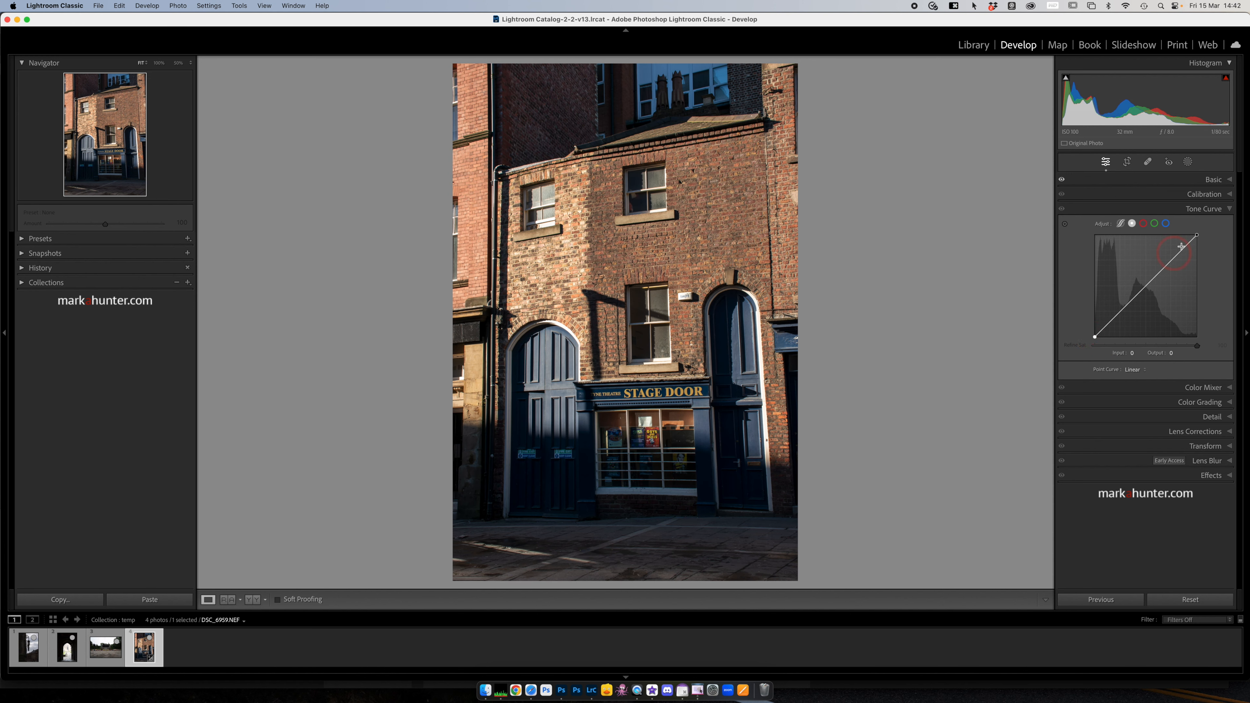
mouse_move(1195, 237)
left_mouse_down()
mouse_move(1176, 233)
mouse_move(1197, 234)
left_mouse_up()
mouse_move(1094, 337)
left_mouse_down()
mouse_move(1113, 338)
mouse_move(1093, 335)
left_mouse_up()
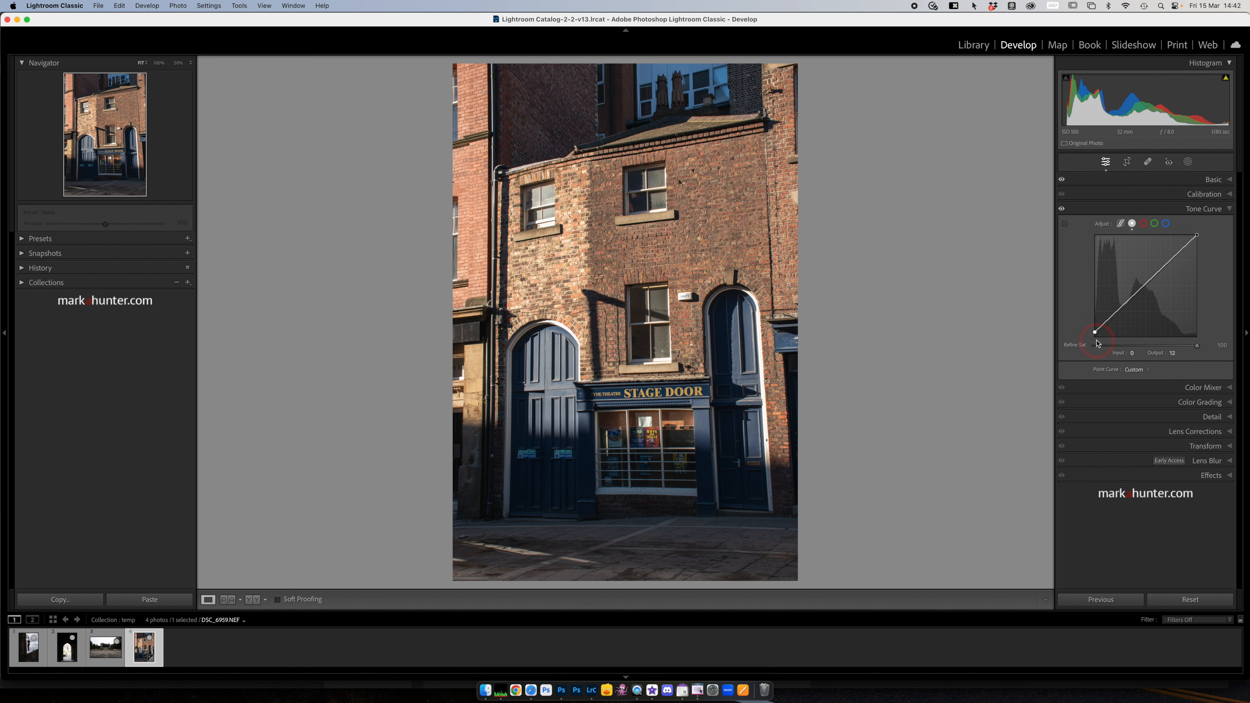
left_click(1095, 335)
mouse_move(1095, 333)
left_mouse_down()
mouse_move(1093, 323)
mouse_move(1093, 338)
left_mouse_up()
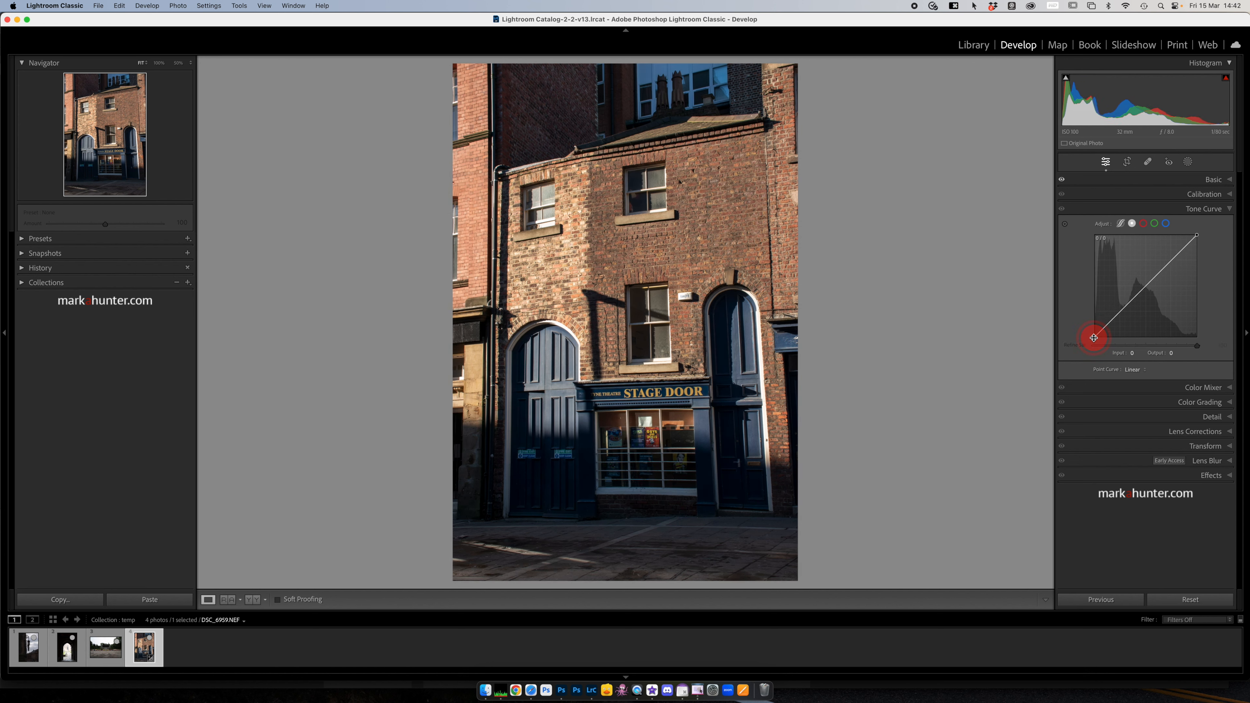
- Try inverting the photo by swapping the point curve's white and black endpoints to outputs 0 and 255, and restore the linear curve
mouse_move(1195, 236)
left_mouse_down()
mouse_move(1181, 237)
mouse_move(1203, 248)
left_mouse_up()
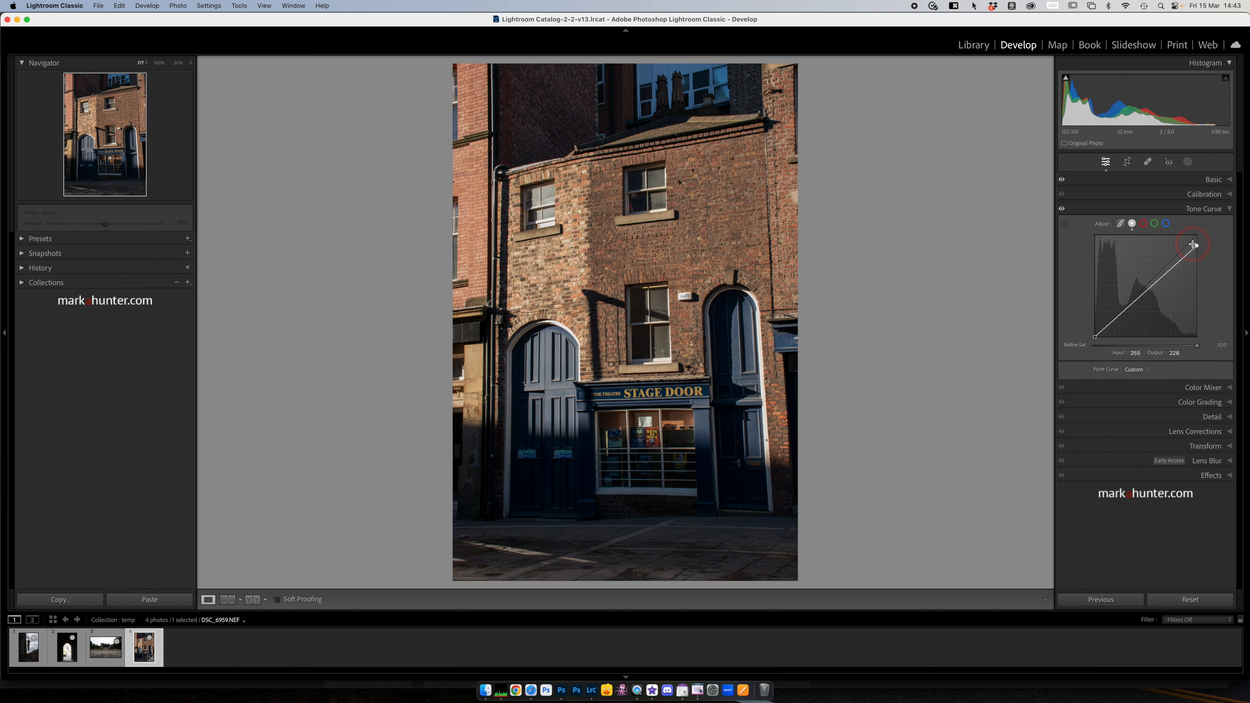
left_click_drag(1197, 247, 1204, 366)
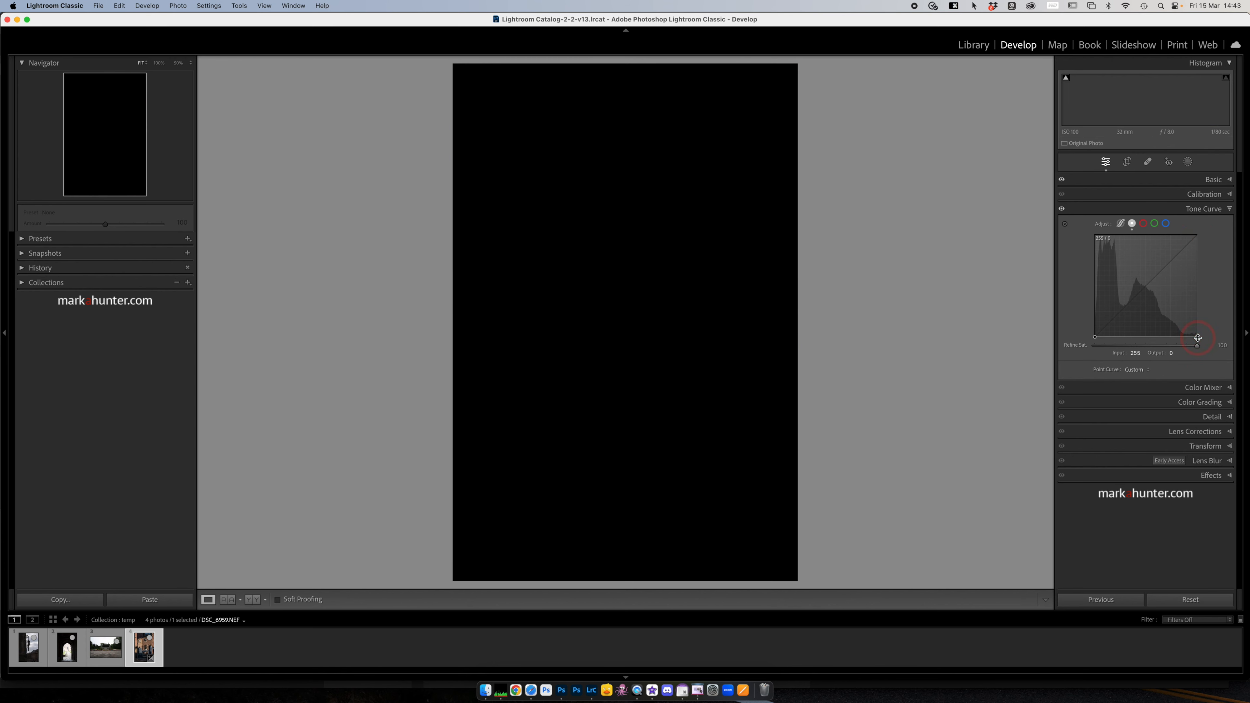
left_click_drag(1095, 335, 1094, 235)
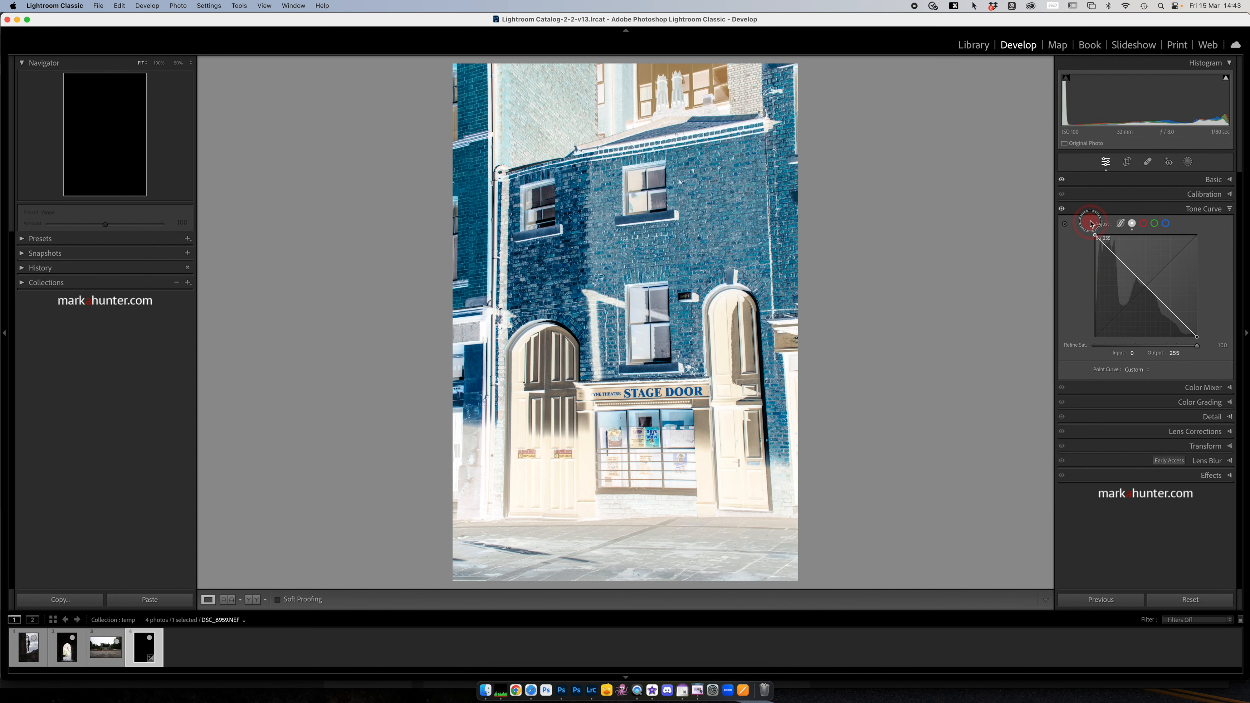
left_click_drag(1093, 236, 1104, 339)
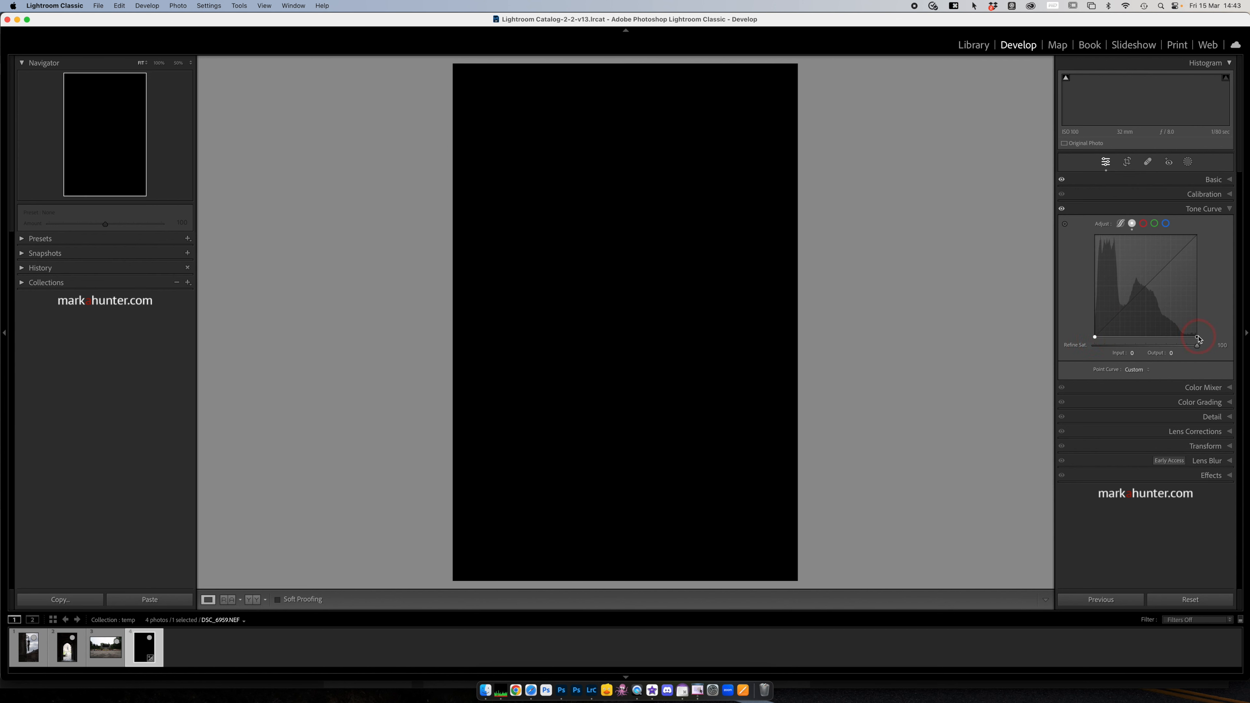
left_click_drag(1197, 336, 1196, 235)
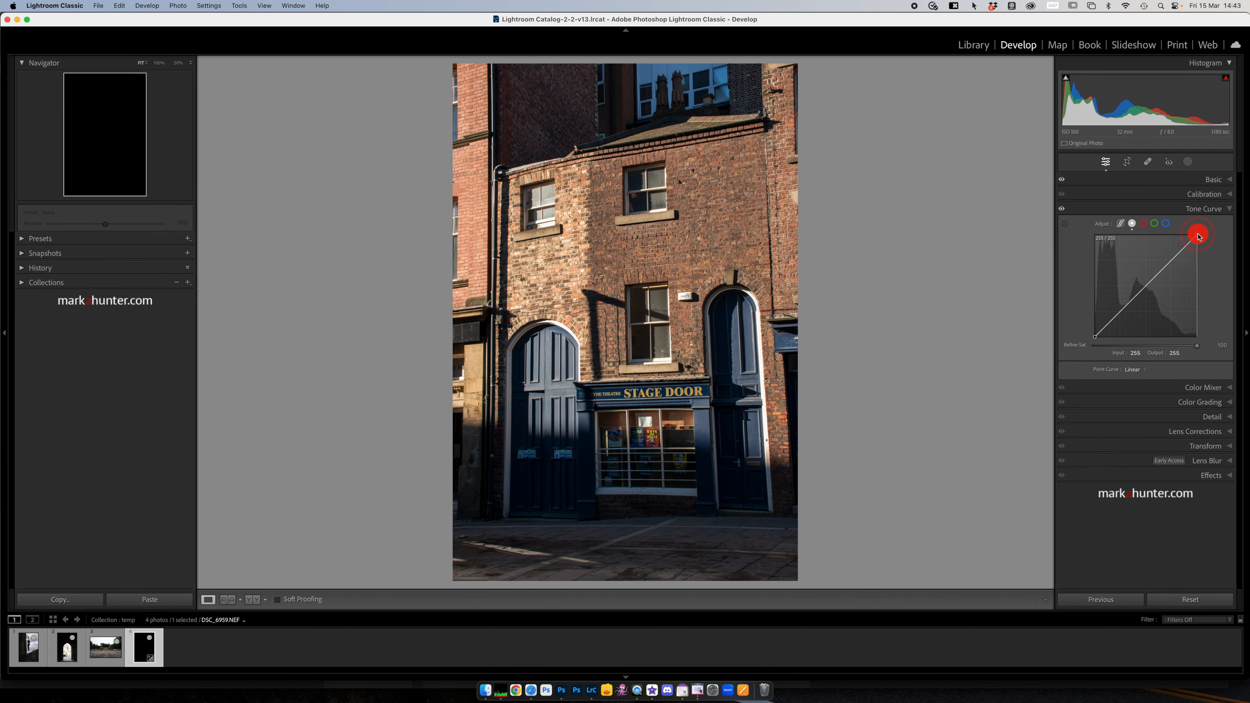
left_click(1093, 337)
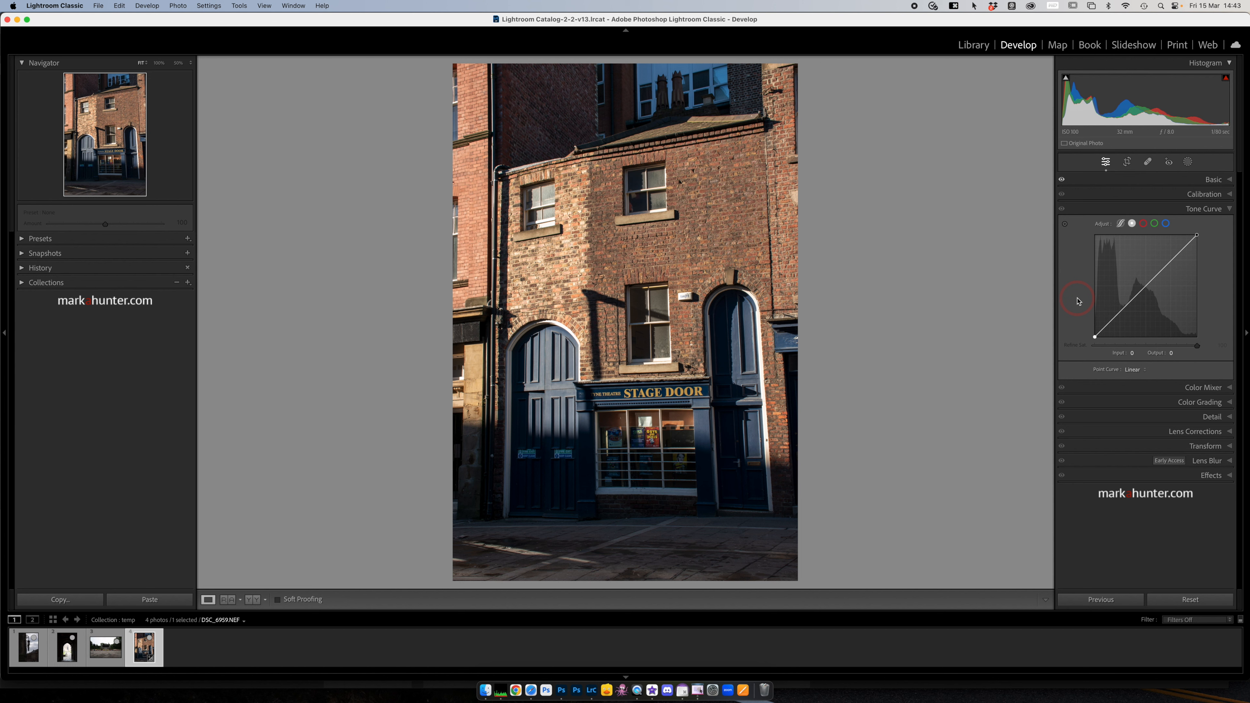
- Try lowering the Highlights region of the parametric curve to -36, and bring it back to about -2
left_click(1120, 225)
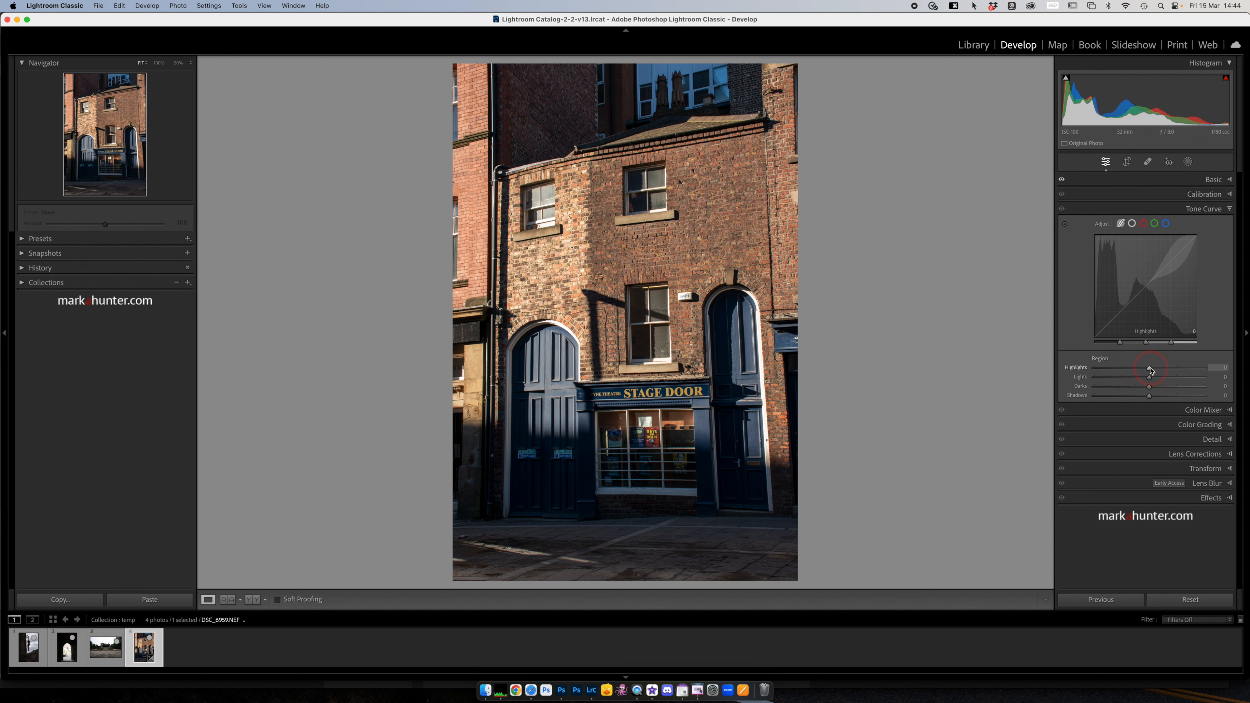
mouse_move(1149, 370)
left_mouse_down()
mouse_move(1176, 368)
mouse_move(1130, 370)
left_mouse_up()
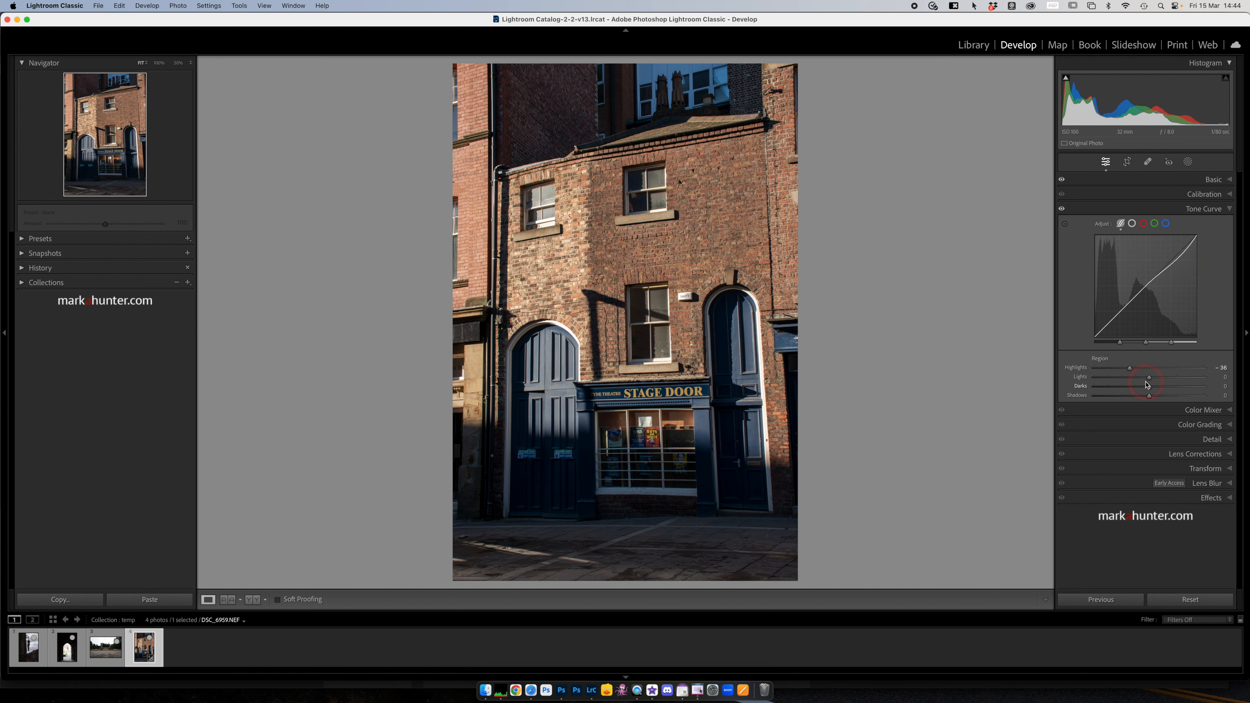
left_click_drag(1130, 370, 1151, 398)
double_click(1151, 396)
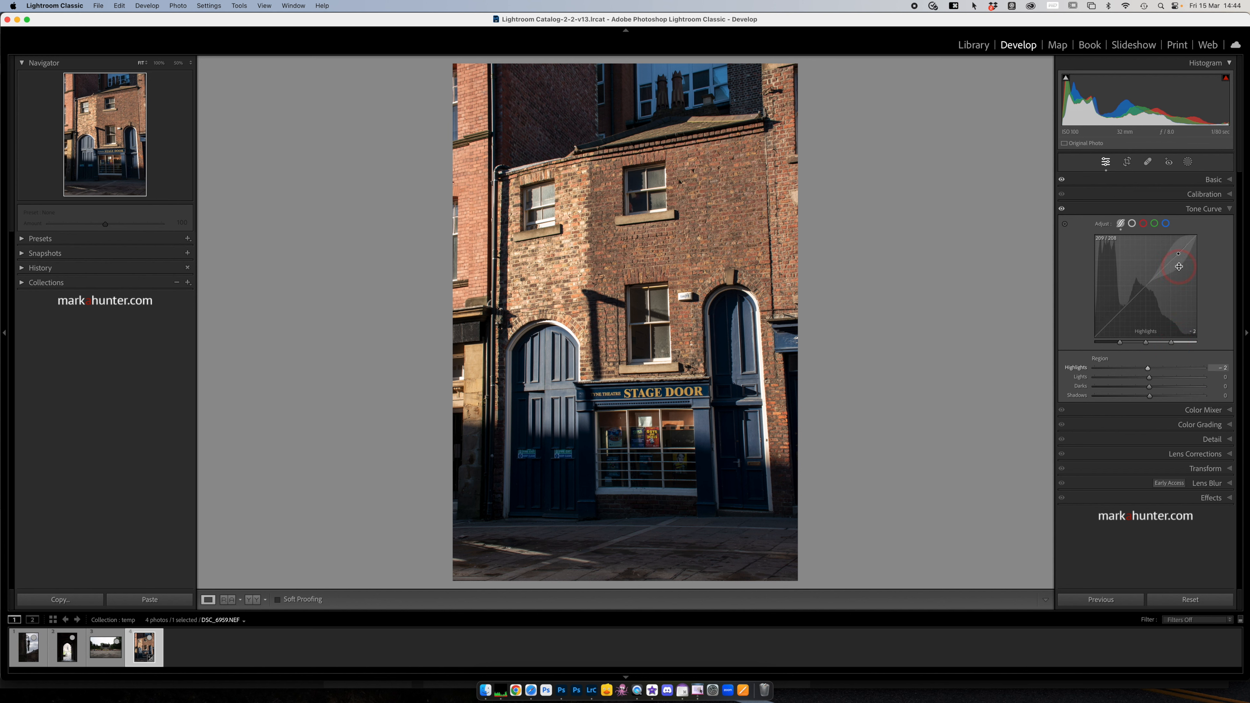
- Try shifting the parametric curve's region splits toward the highlights with lowered Shadows and Highlights at +7, and reset regions and splits
left_click_drag(1171, 343, 1194, 346)
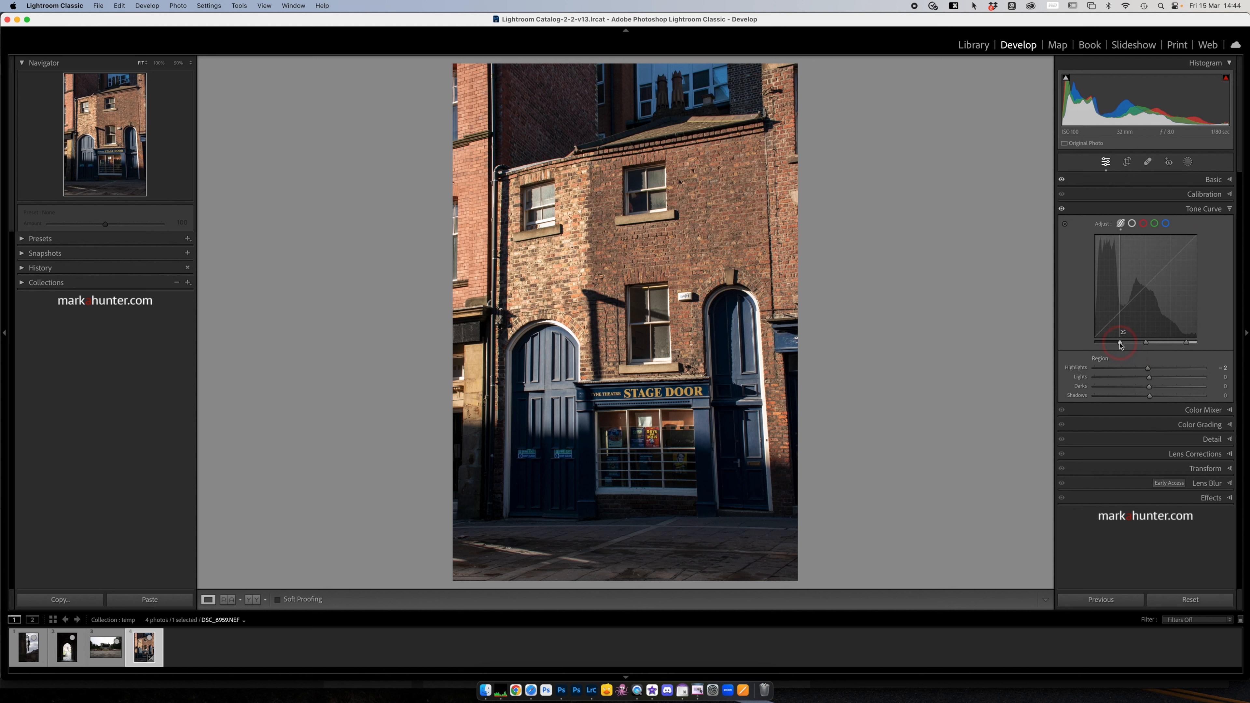
left_click_drag(1145, 343, 1182, 344)
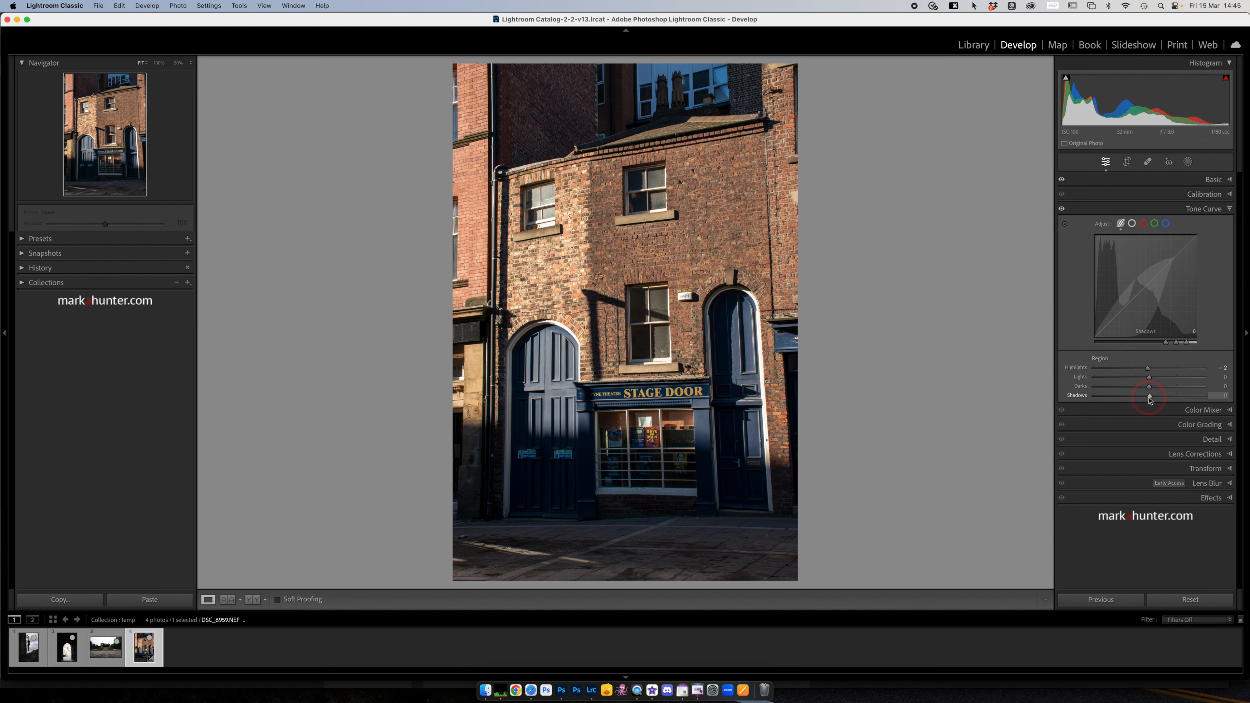
mouse_move(1150, 397)
left_mouse_down()
mouse_move(1104, 396)
mouse_move(1169, 396)
mouse_move(1115, 393)
mouse_move(1129, 396)
left_mouse_up()
left_click_drag(1165, 341, 1165, 341)
left_click(1170, 270)
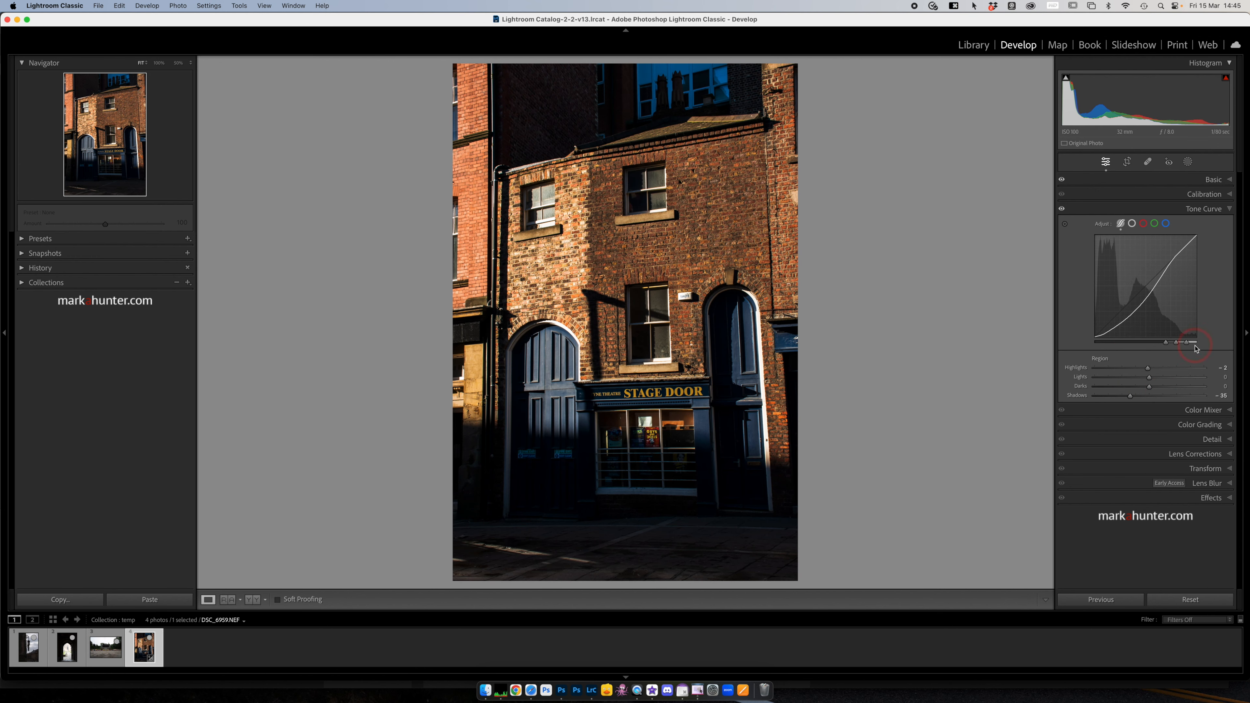
mouse_move(1147, 369)
left_mouse_down()
mouse_move(1174, 369)
mouse_move(1121, 369)
mouse_move(1169, 369)
mouse_move(1152, 369)
left_mouse_up()
left_click(1174, 345)
right_click(1147, 286)
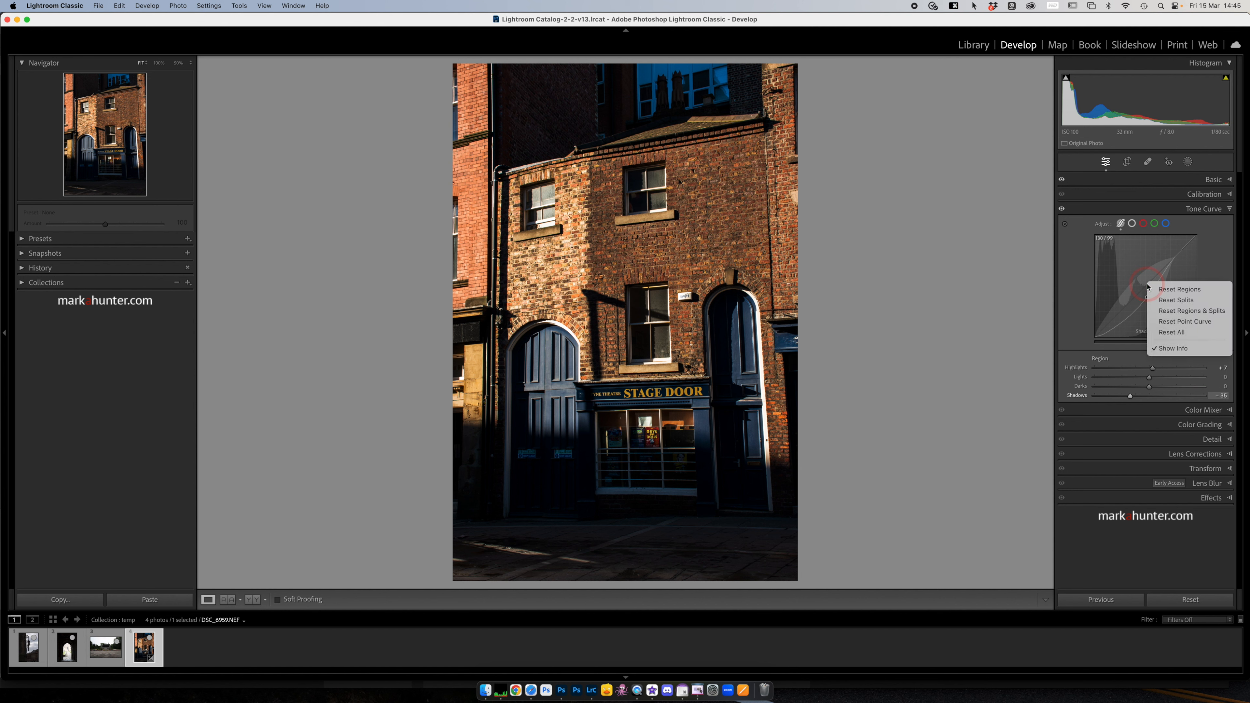
left_click(1188, 313)
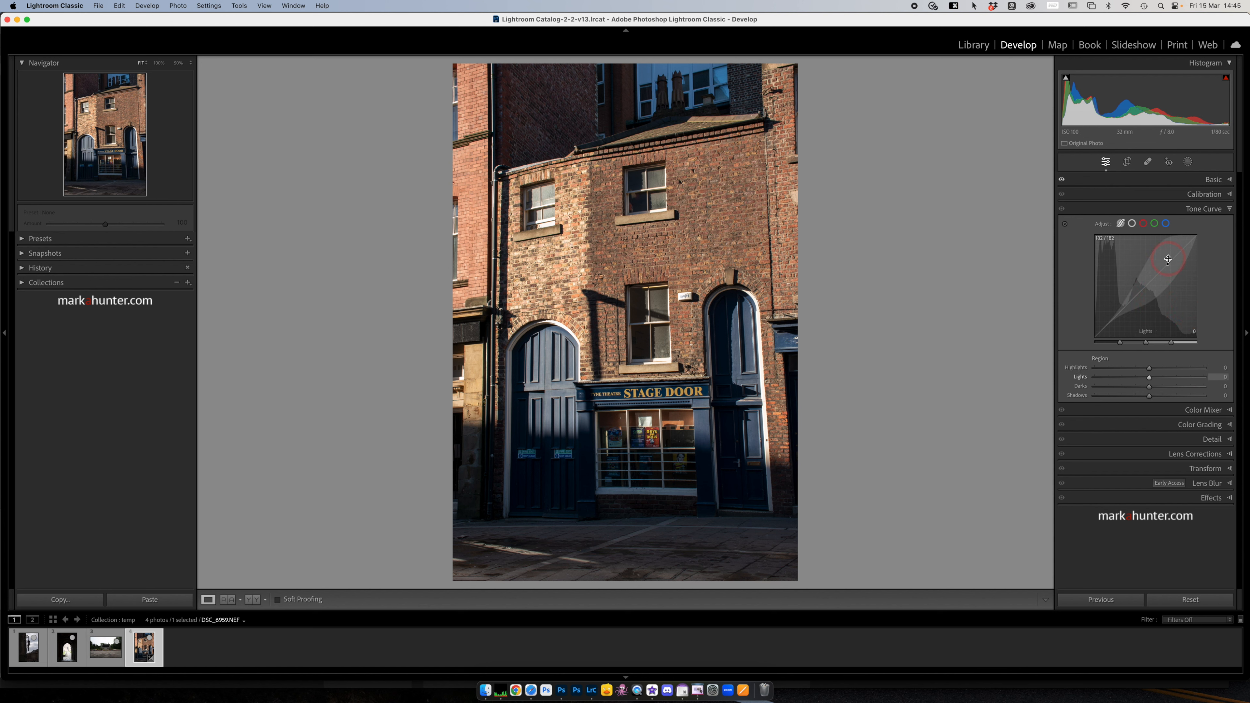
- Return to the point curve, and add a Linear Gradient mask covering the street and lower shopfront of the photo
left_click(1133, 224)
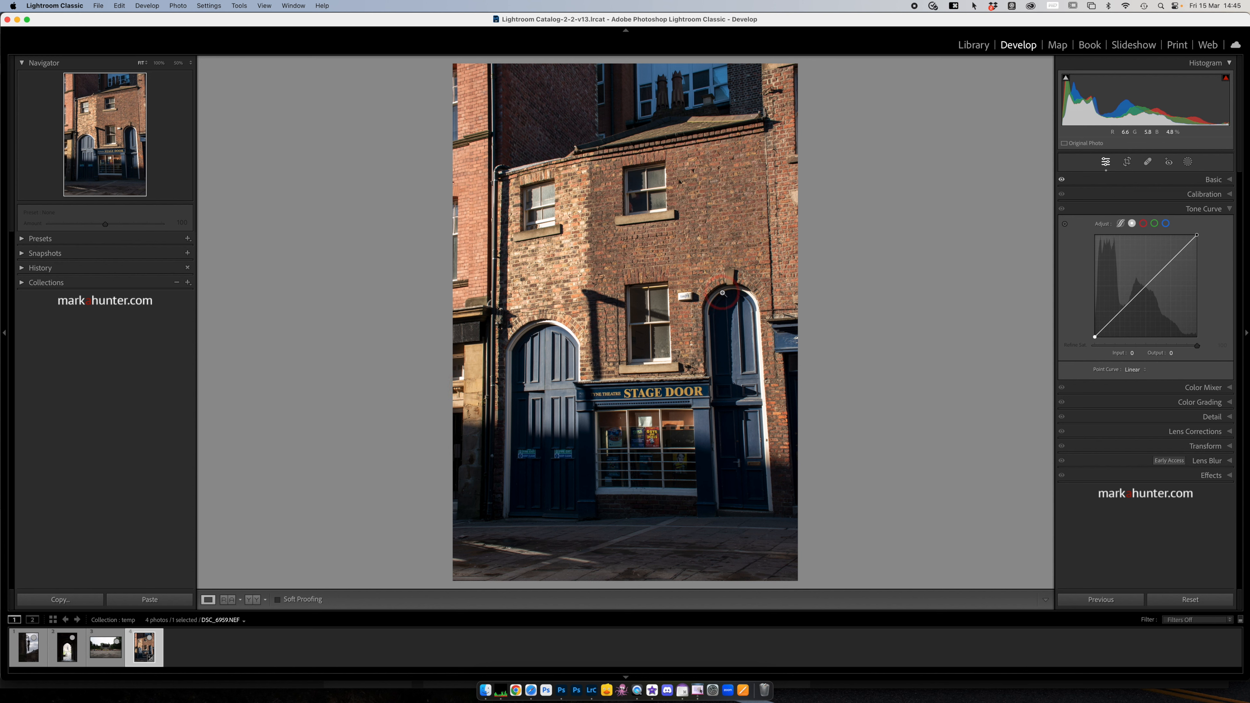
left_click(1188, 163)
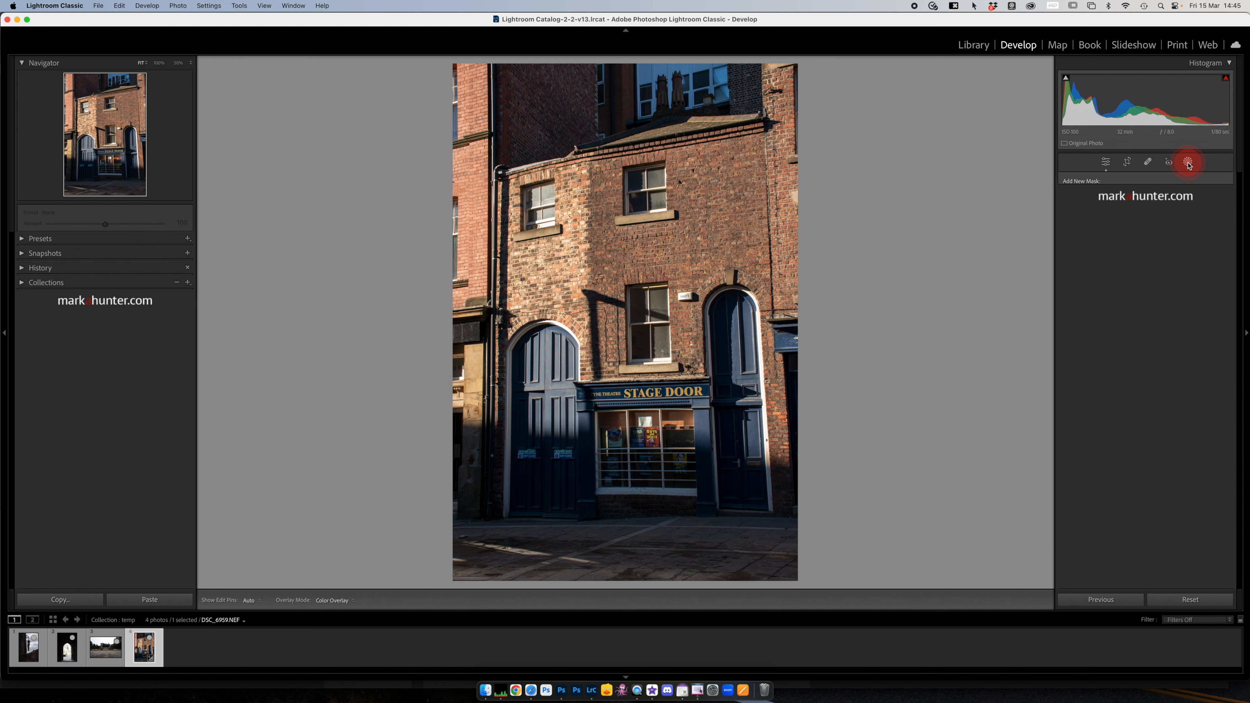
left_click(1090, 267)
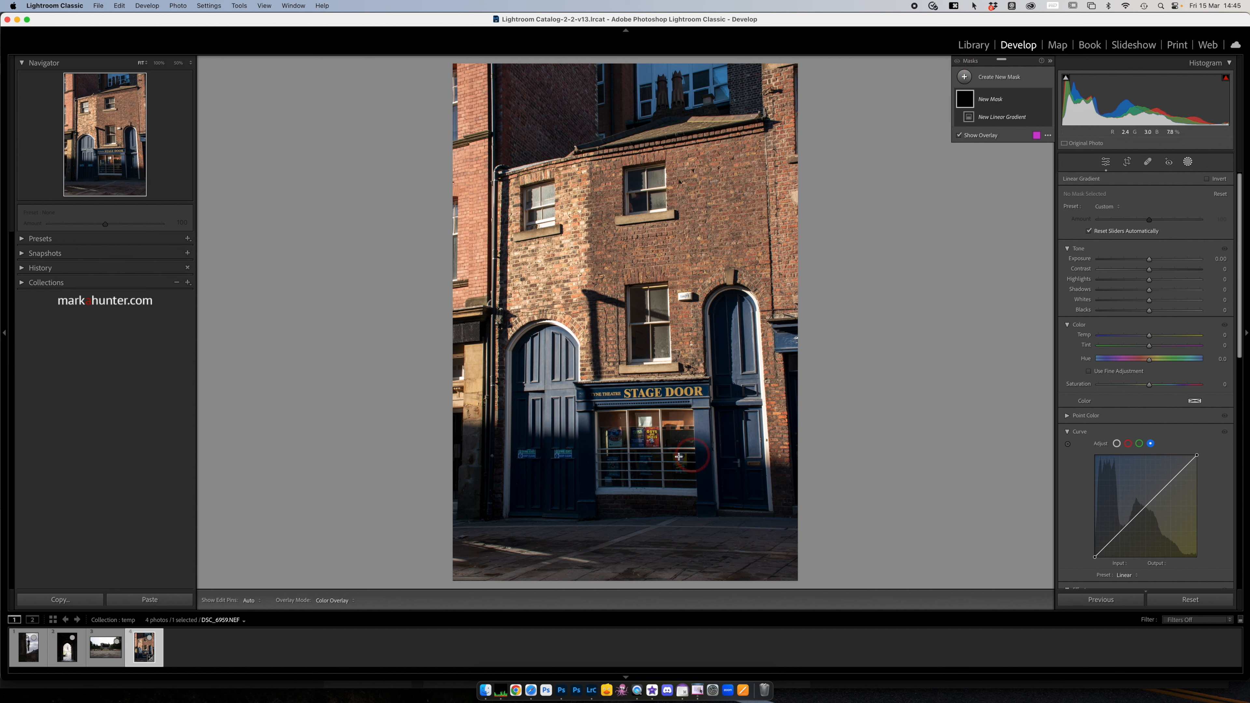
left_click_drag(640, 465, 640, 412)
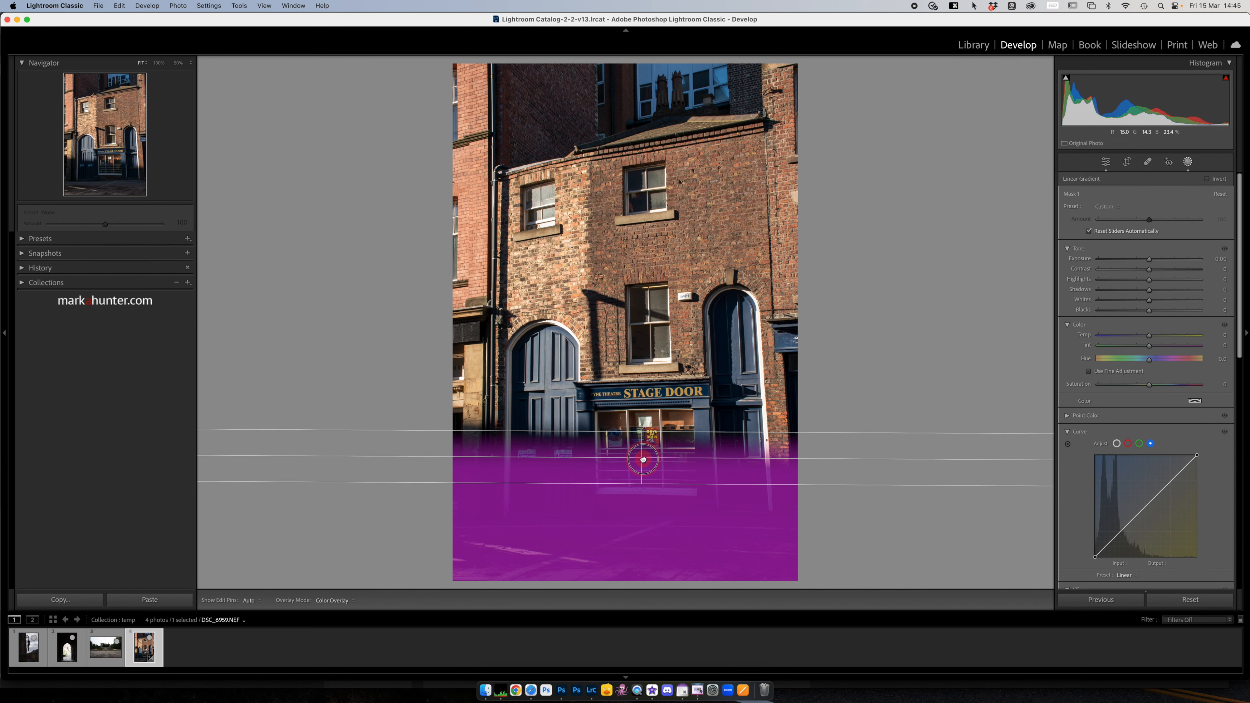
- Lower the linear gradient mask's Exposure to -1.14 and stretch its fade further down the shopfront
left_click_drag(1147, 261, 1139, 261)
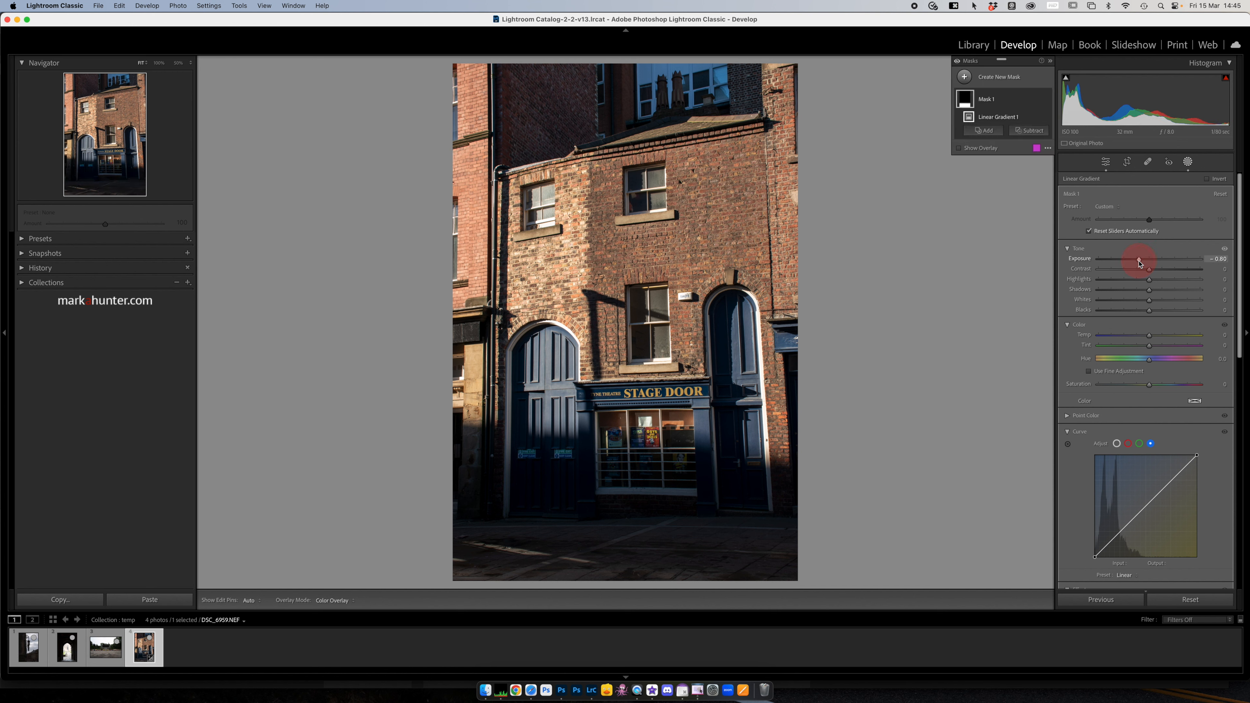
left_click_drag(641, 484, 639, 503)
left_click(1140, 260)
left_click_drag(1139, 260, 1134, 259)
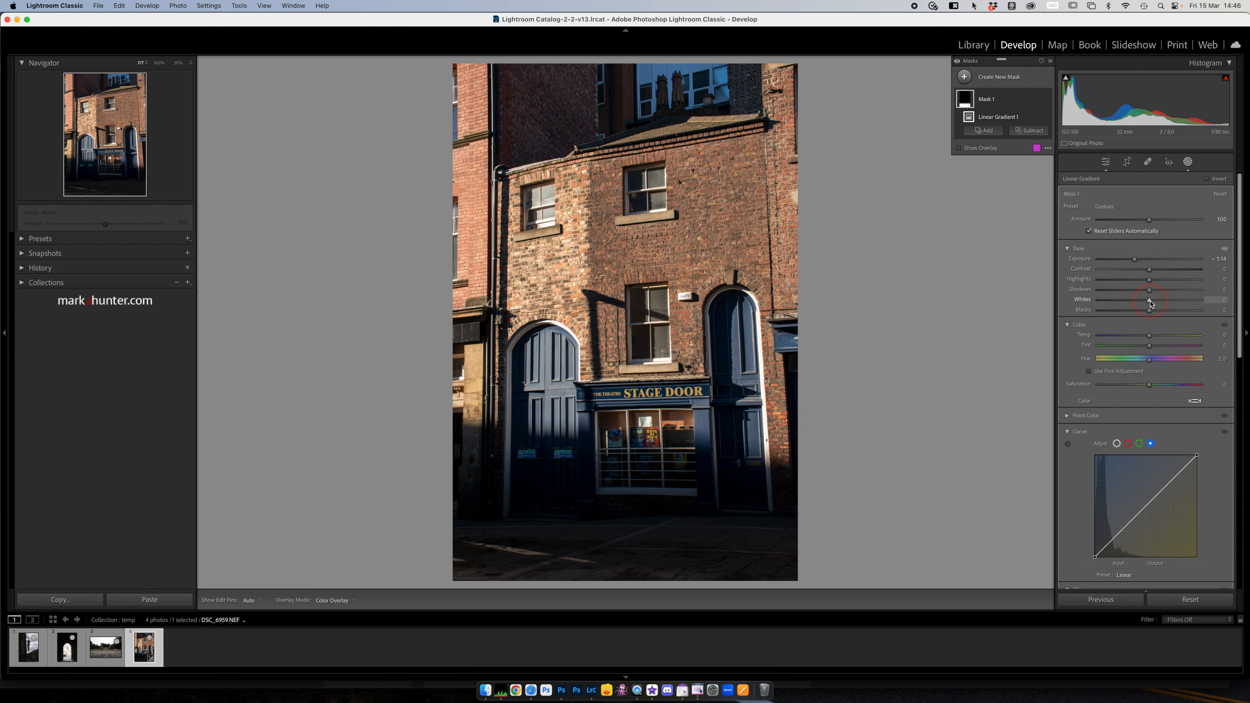
- Set the gradient mask's Whites to 100, Blacks to -4, Highlights to 6 and Exposure to -1.20
left_click_drag(1150, 302, 1224, 299)
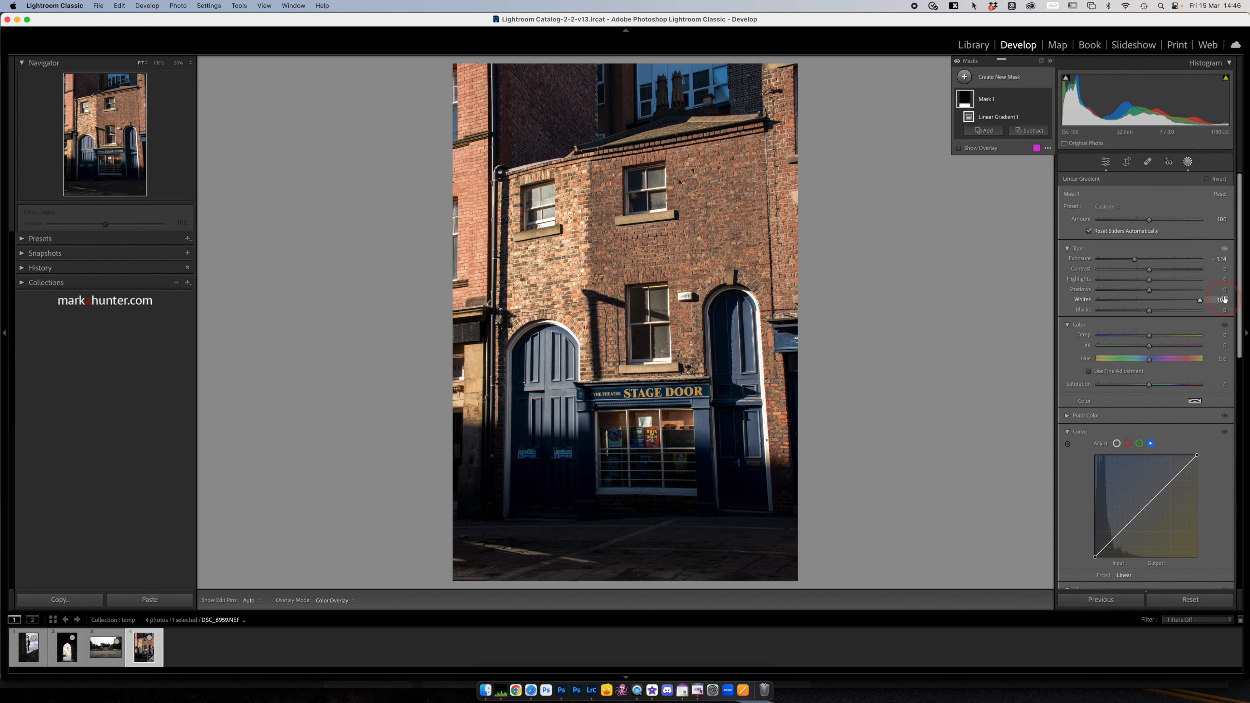
left_click_drag(1148, 310, 1159, 279)
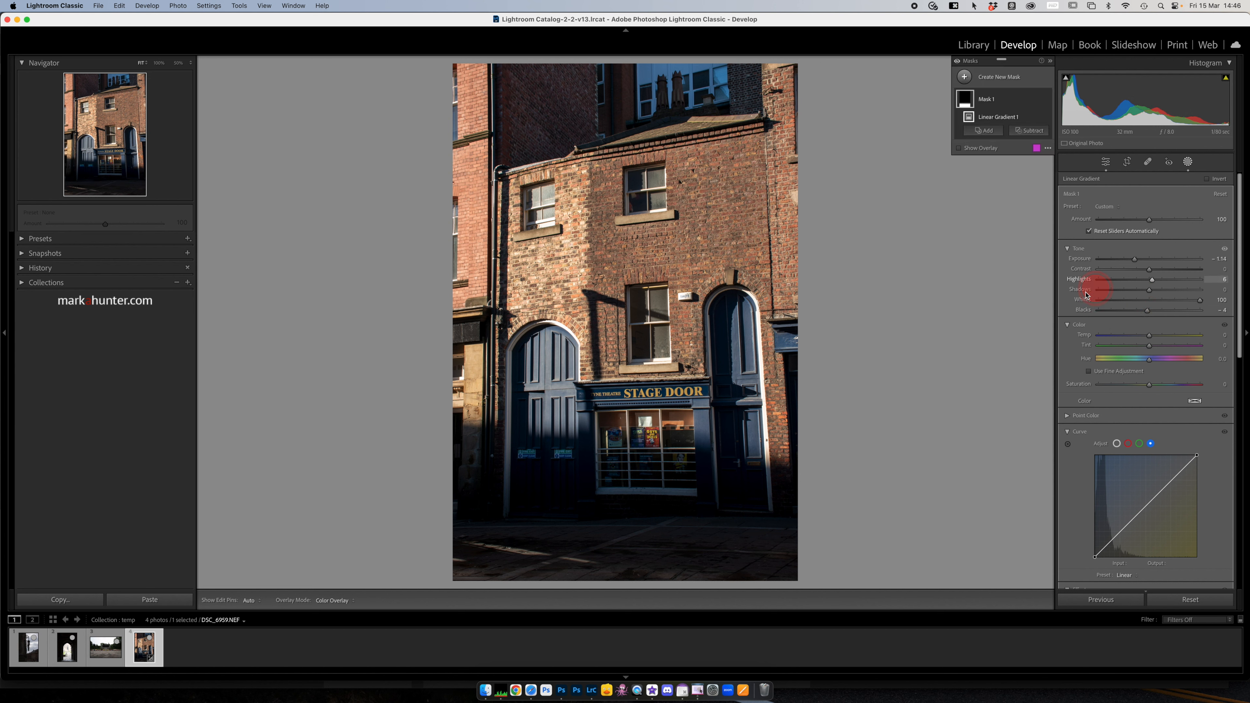
left_click(633, 497)
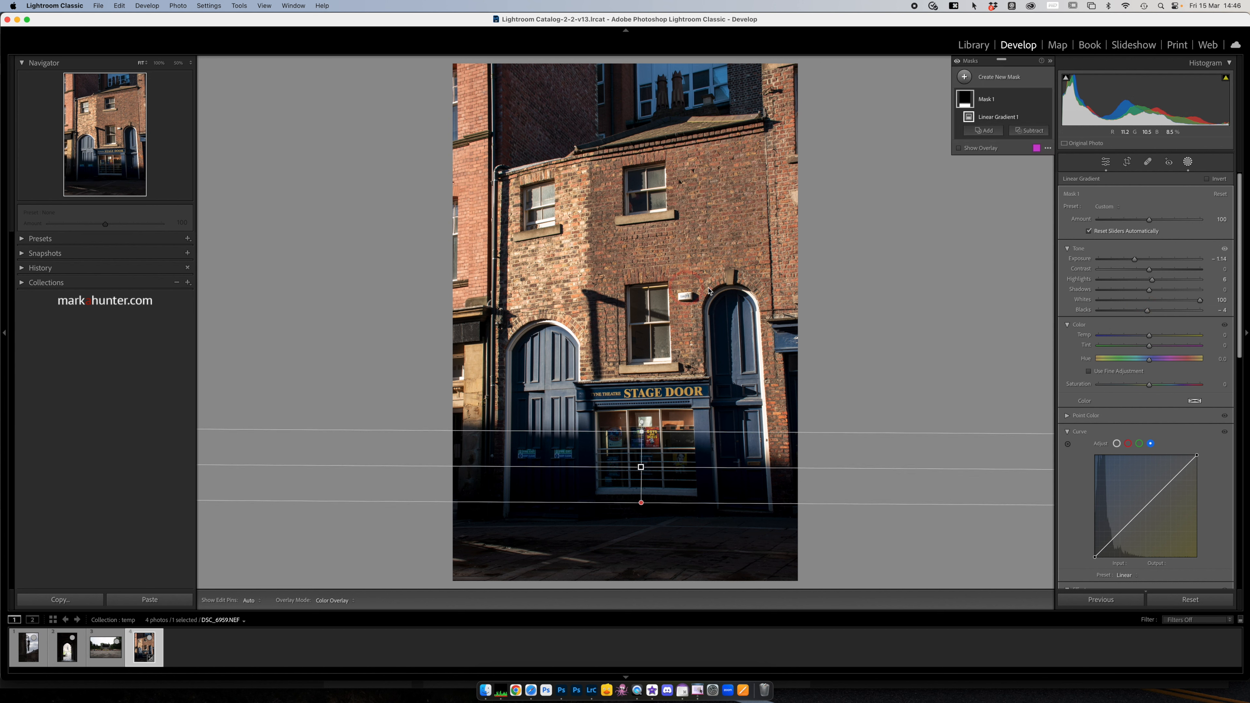
left_click_drag(1134, 259, 1134, 260)
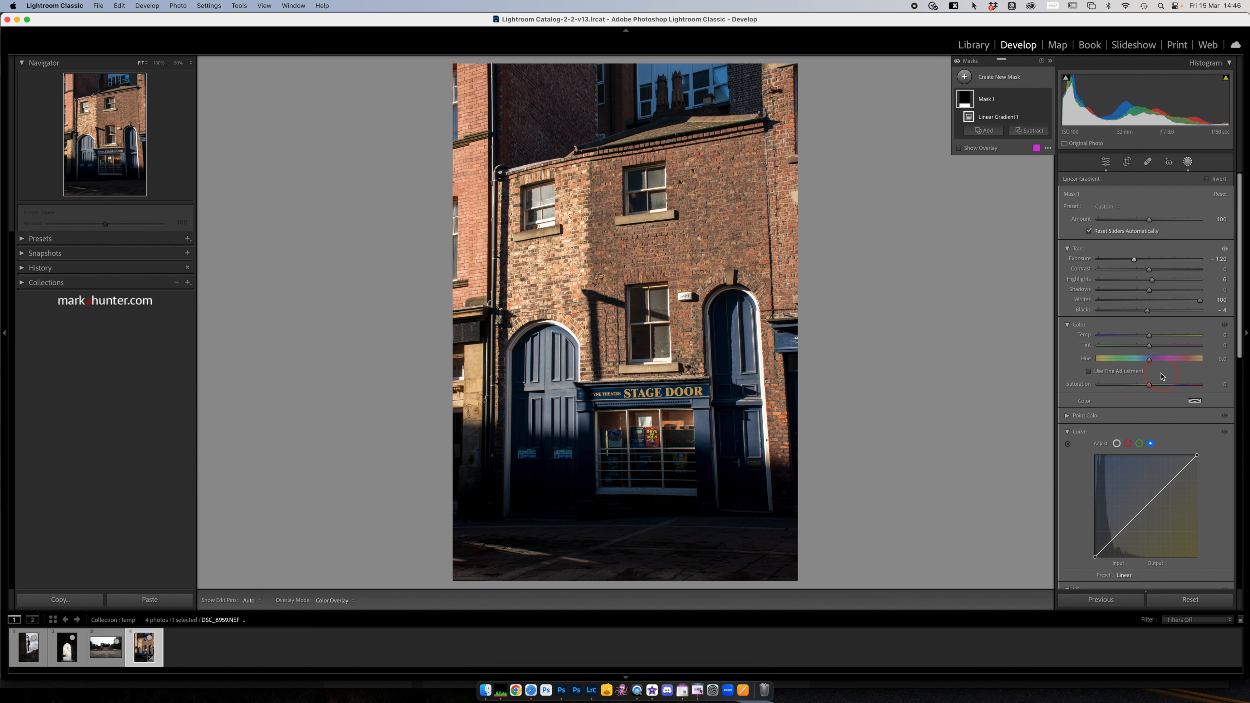
- Set the gradient mask's Clarity to 37 and collapse its Curve section
scroll(1144, 359, "down", 10)
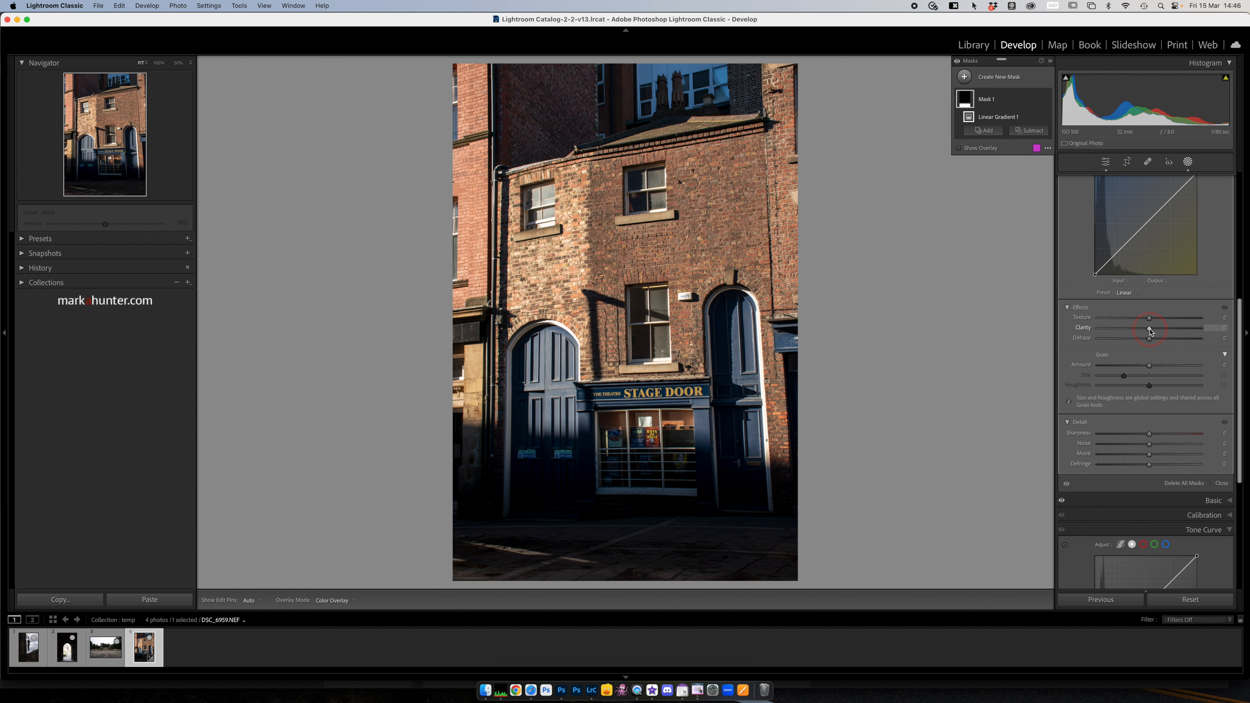
left_click(1149, 329)
left_click_drag(1150, 330, 1168, 328)
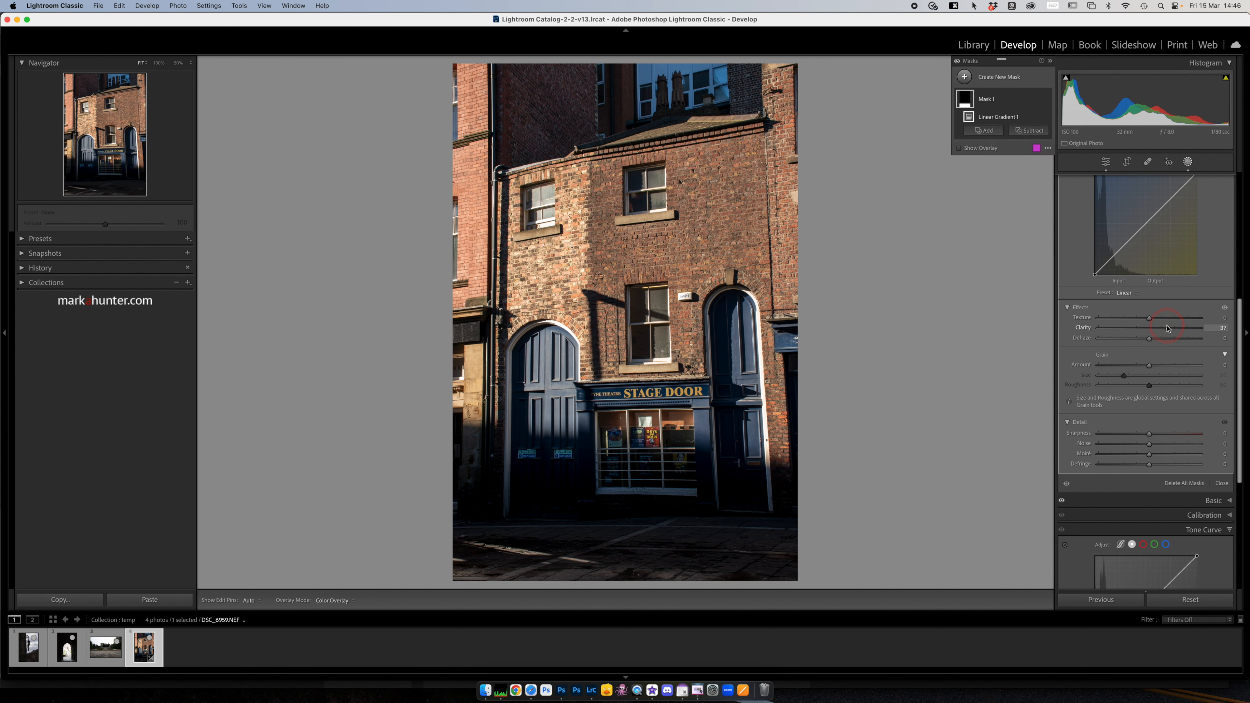
scroll(1168, 328, "up", 5)
scroll(1081, 323, "up", 3)
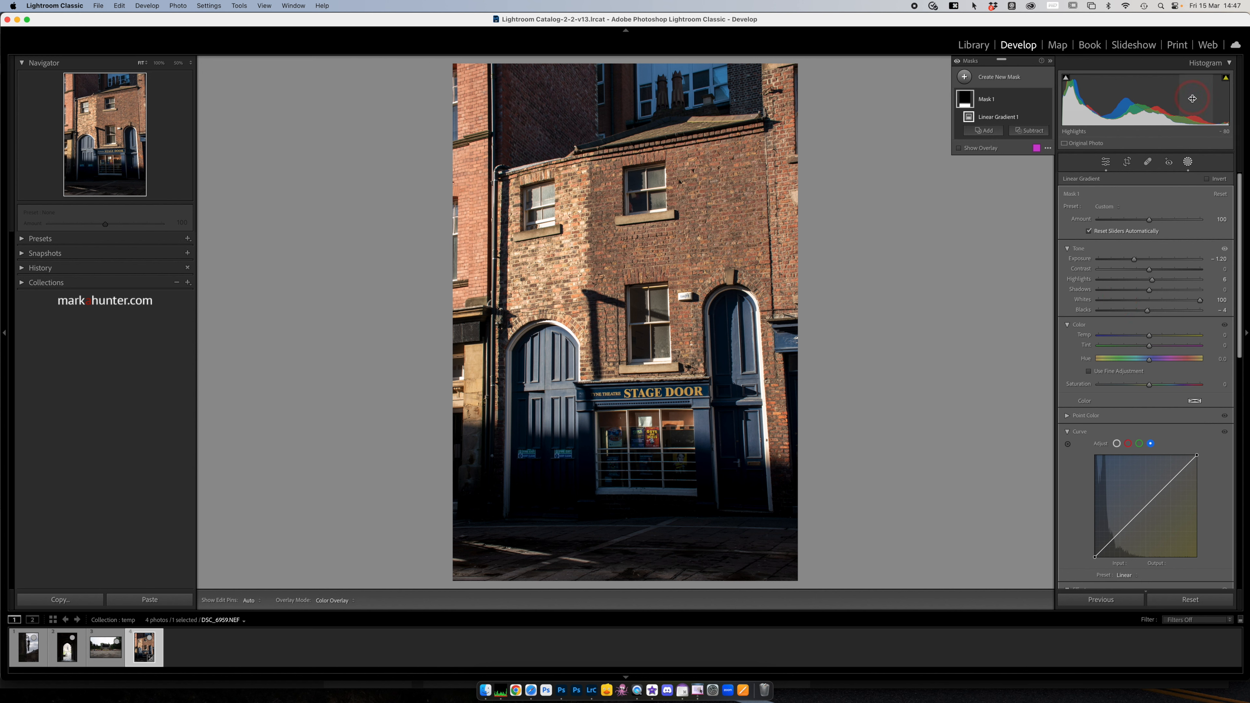
left_click(1067, 432)
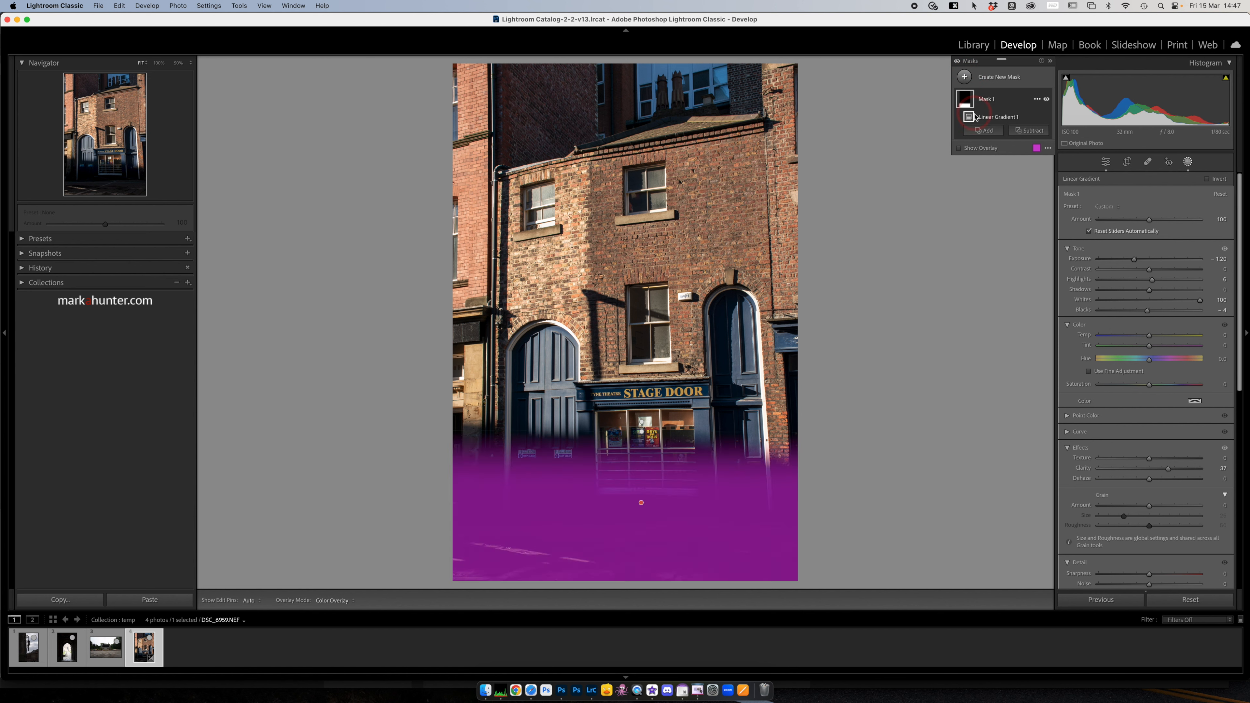
- Add a Luminance Range mask sampled from the sunlit brickwork beside the upper window
left_click(964, 77)
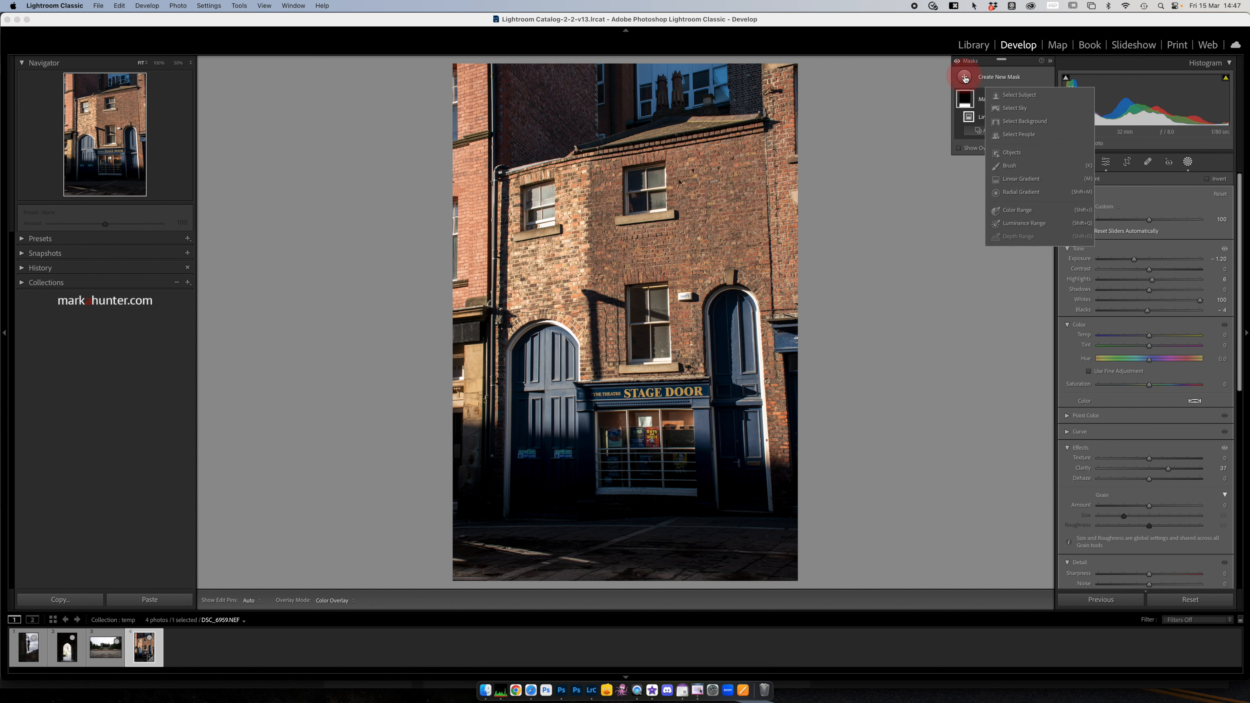
left_click(1022, 224)
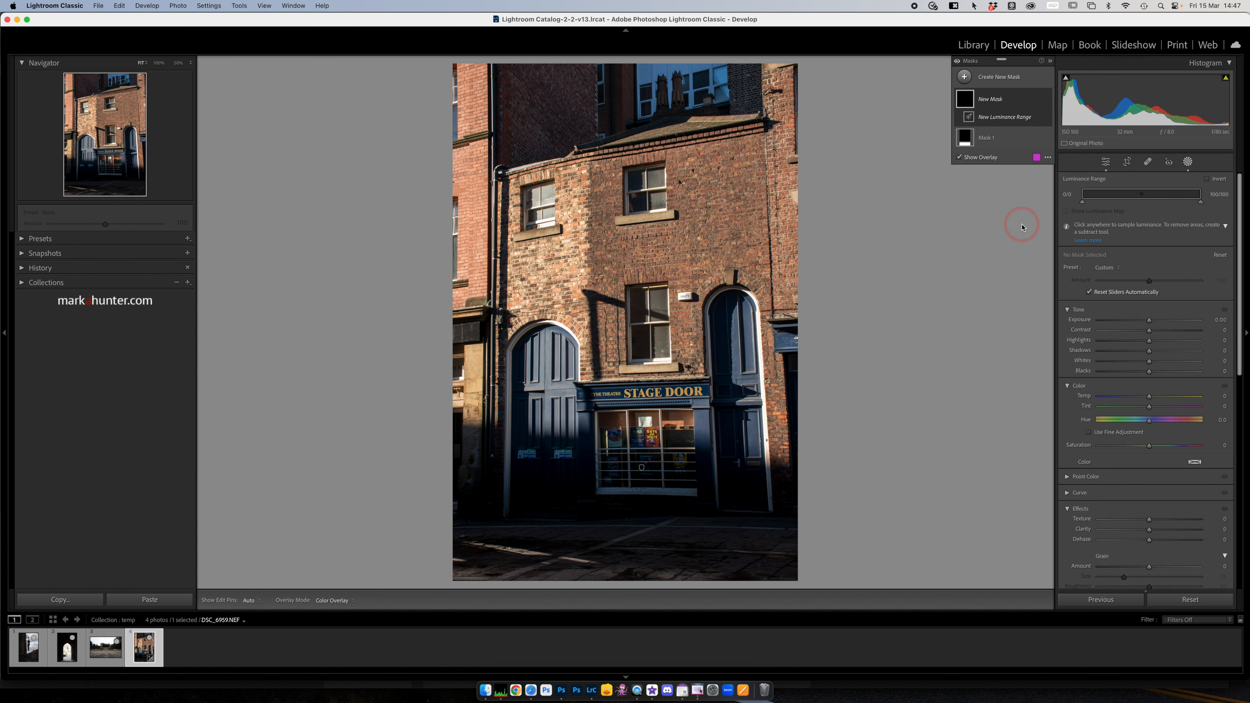
left_click(572, 224)
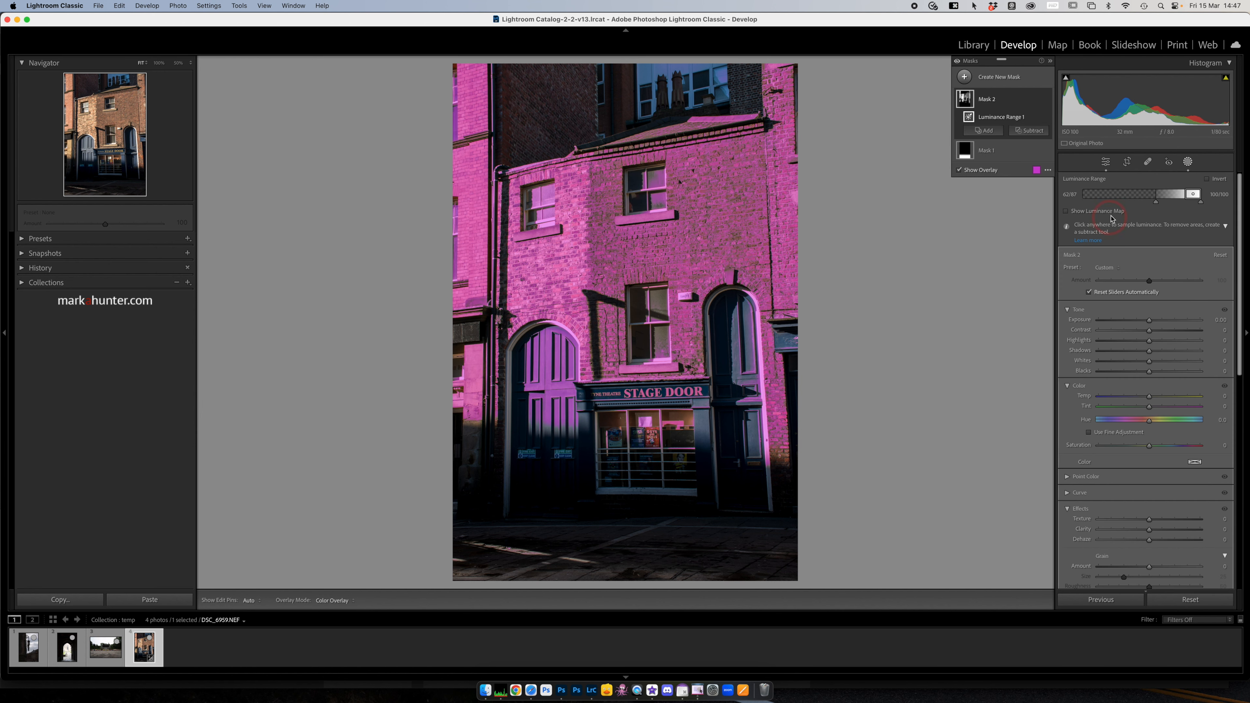
- Try lifting the global point curve's midtones to input 115, output 147 with the mask overlay hidden, and remove that adjustment
scroll(1137, 307, "down", 10)
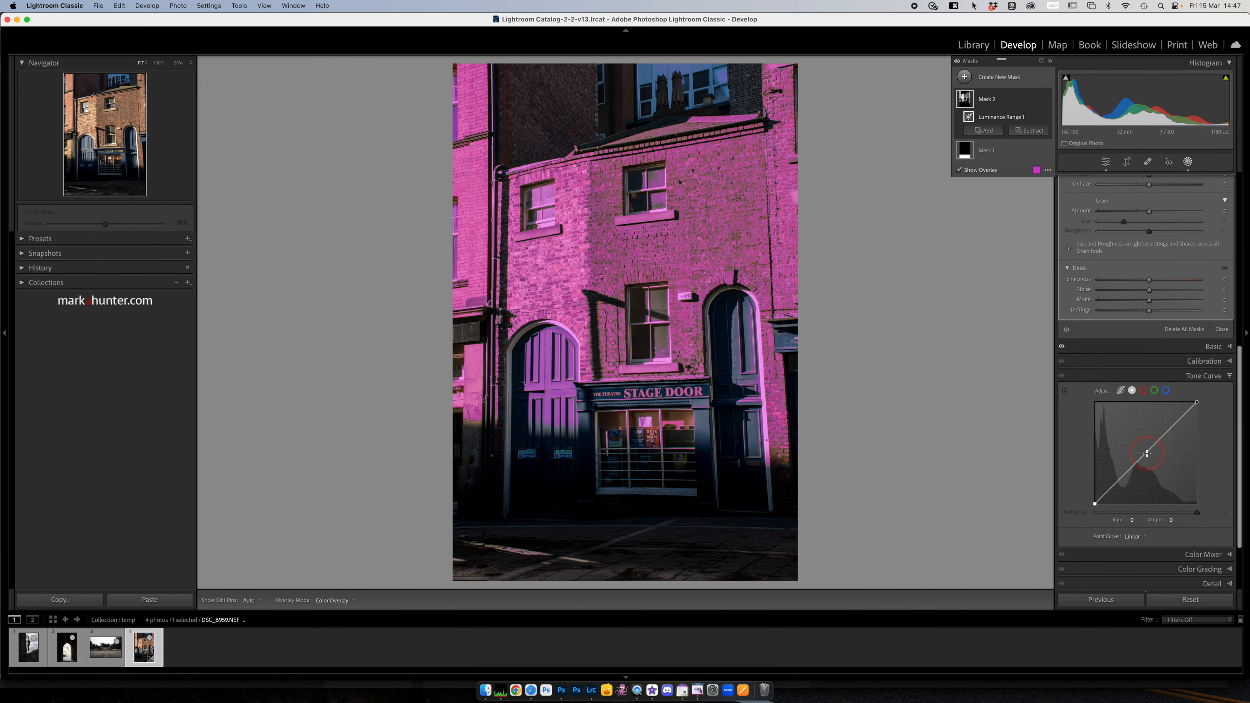
mouse_move(1147, 453)
left_mouse_down()
mouse_move(1150, 473)
mouse_move(1140, 444)
left_mouse_up()
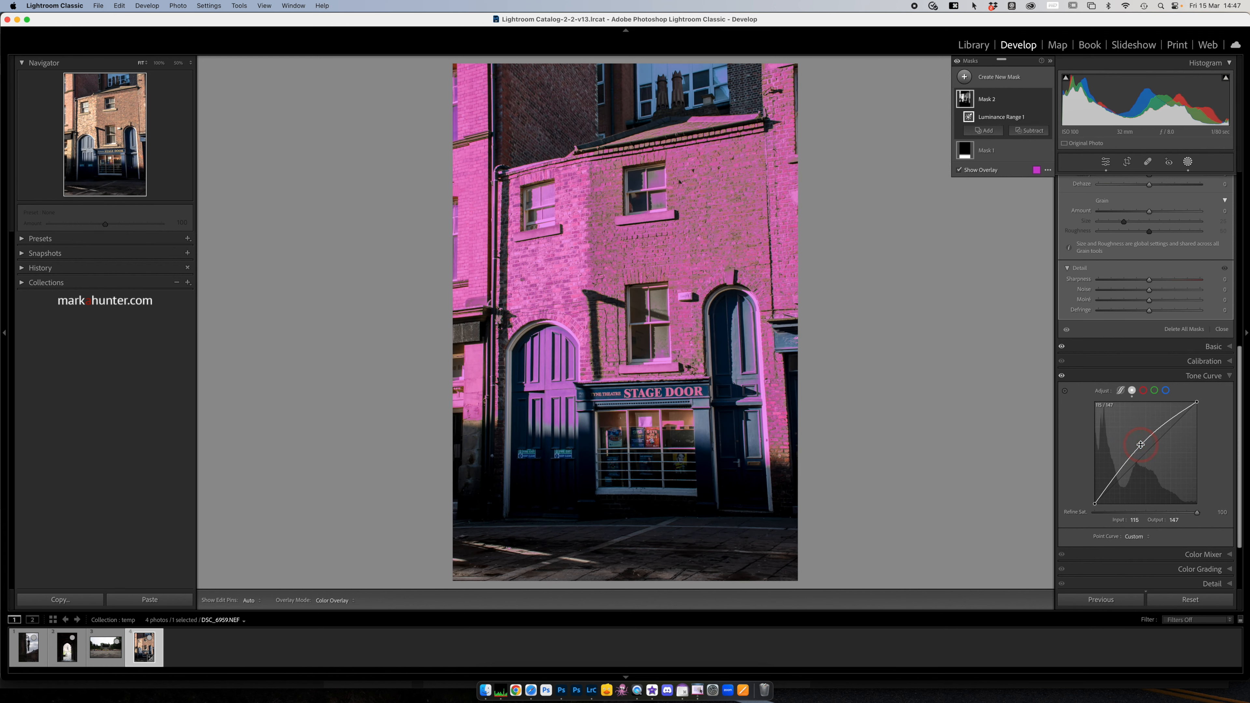
key("o")
mouse_move(1140, 444)
left_mouse_down()
mouse_move(1164, 471)
mouse_move(1132, 442)
mouse_move(1143, 457)
left_mouse_up()
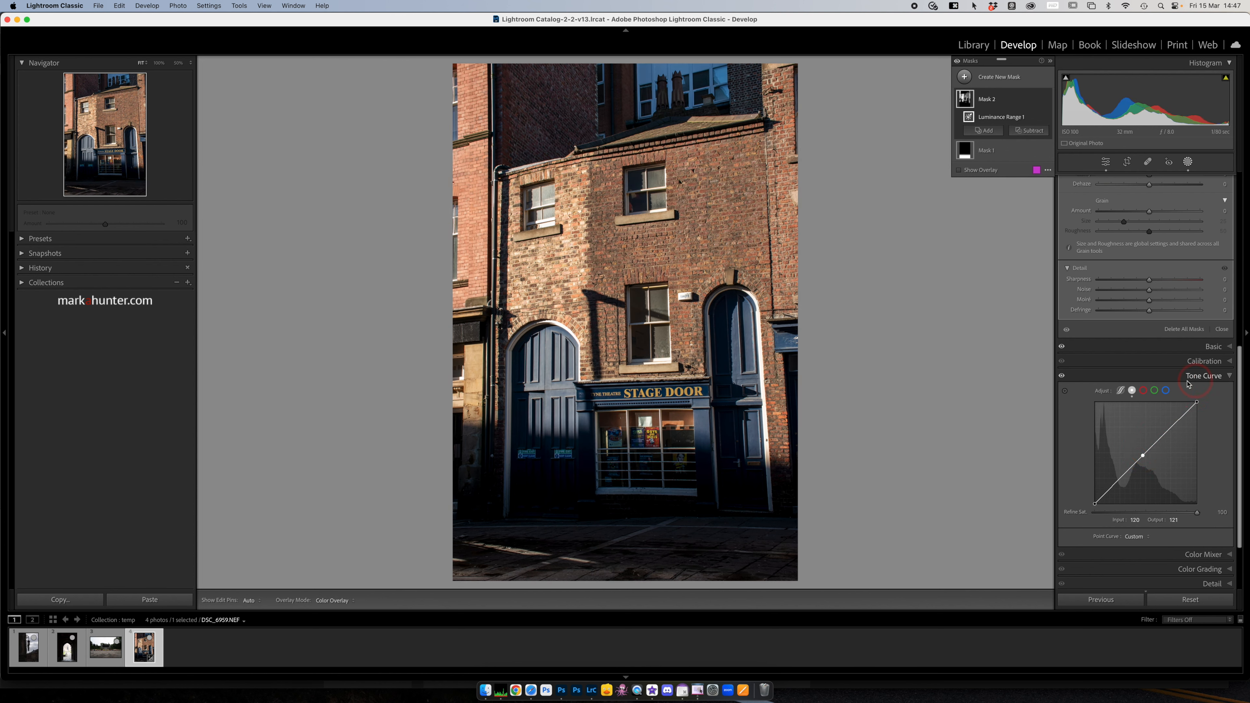
right_click(1142, 452)
left_click(1163, 481)
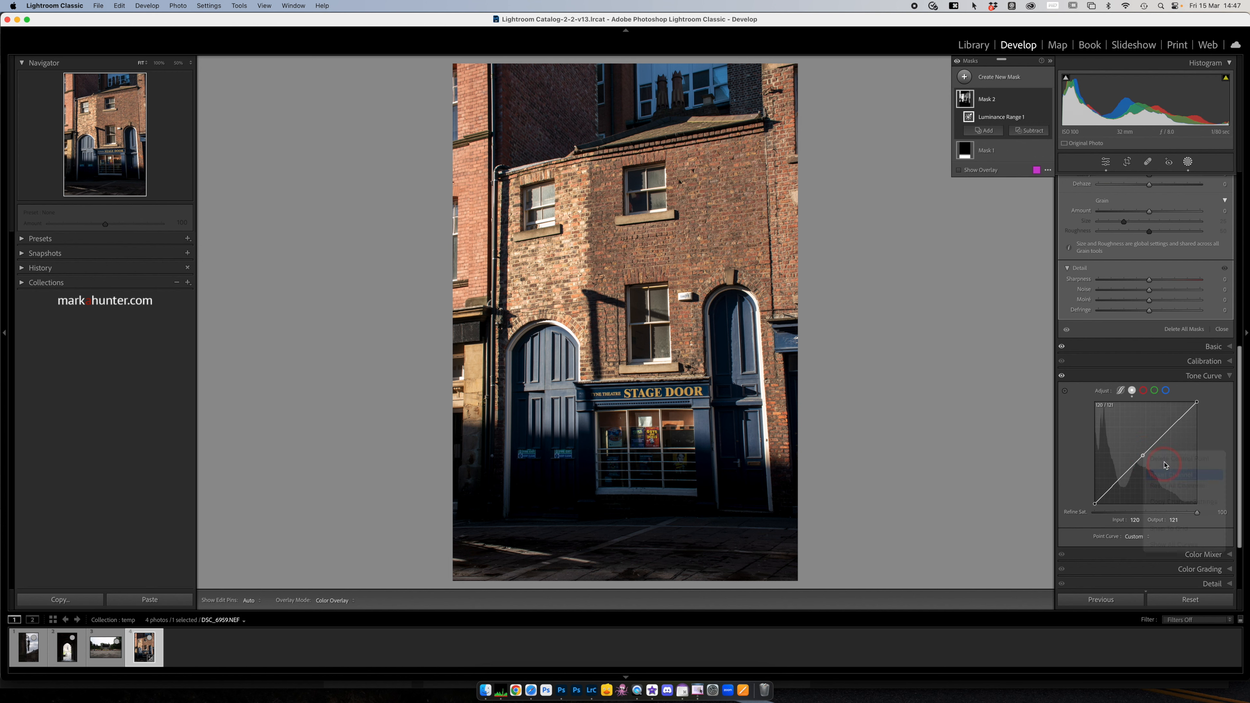
- Expand the luminance range mask's own Curve section and check the masked area with the colour overlay
scroll(1146, 315, "up", 8)
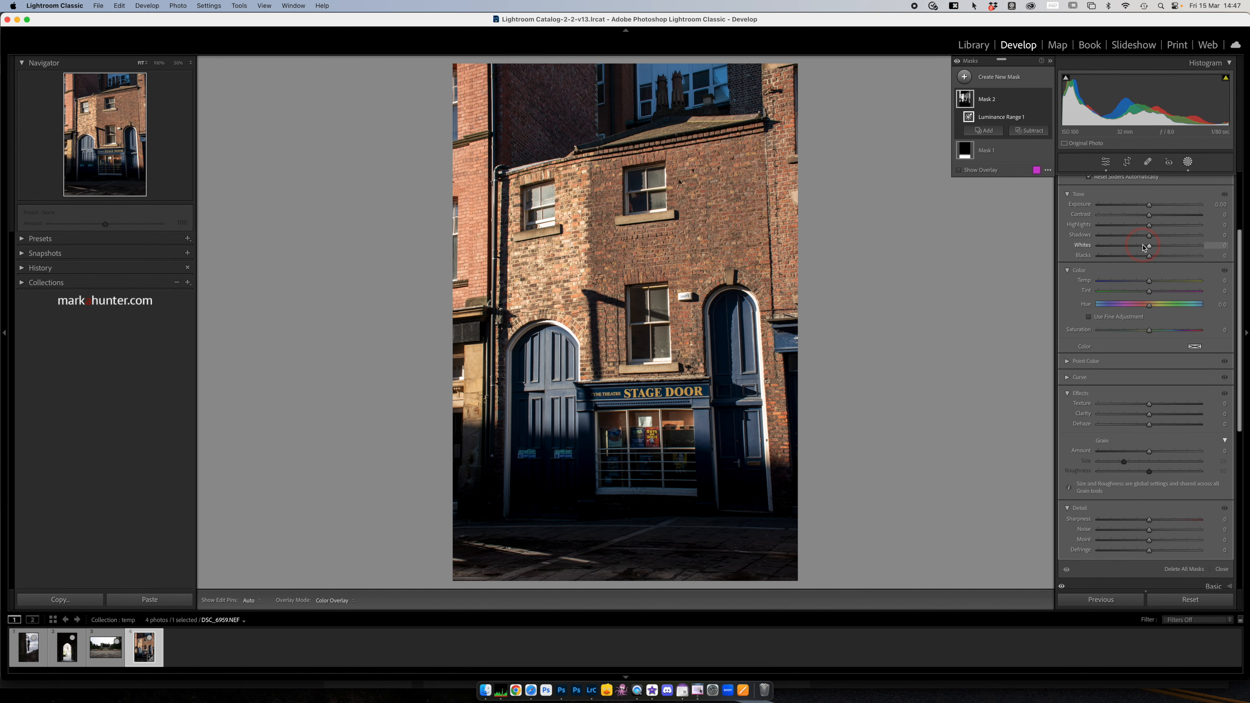
scroll(1146, 368, "up", 5)
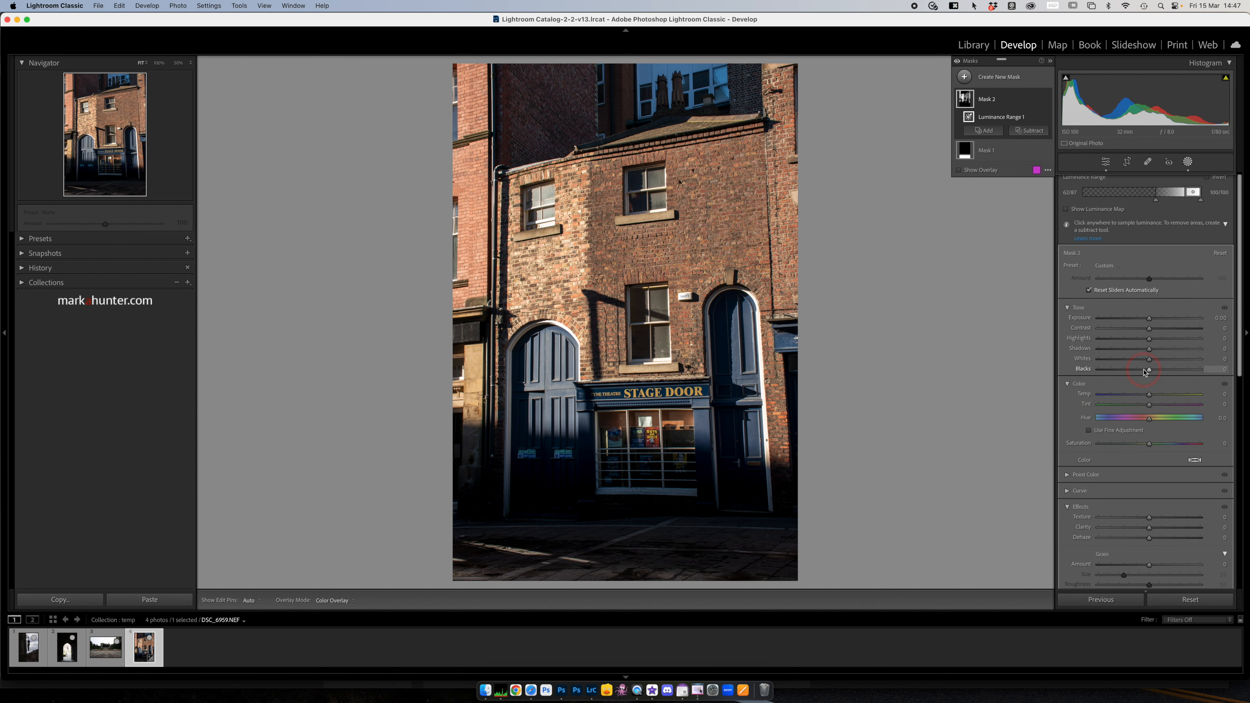
scroll(1144, 372, "down", 5)
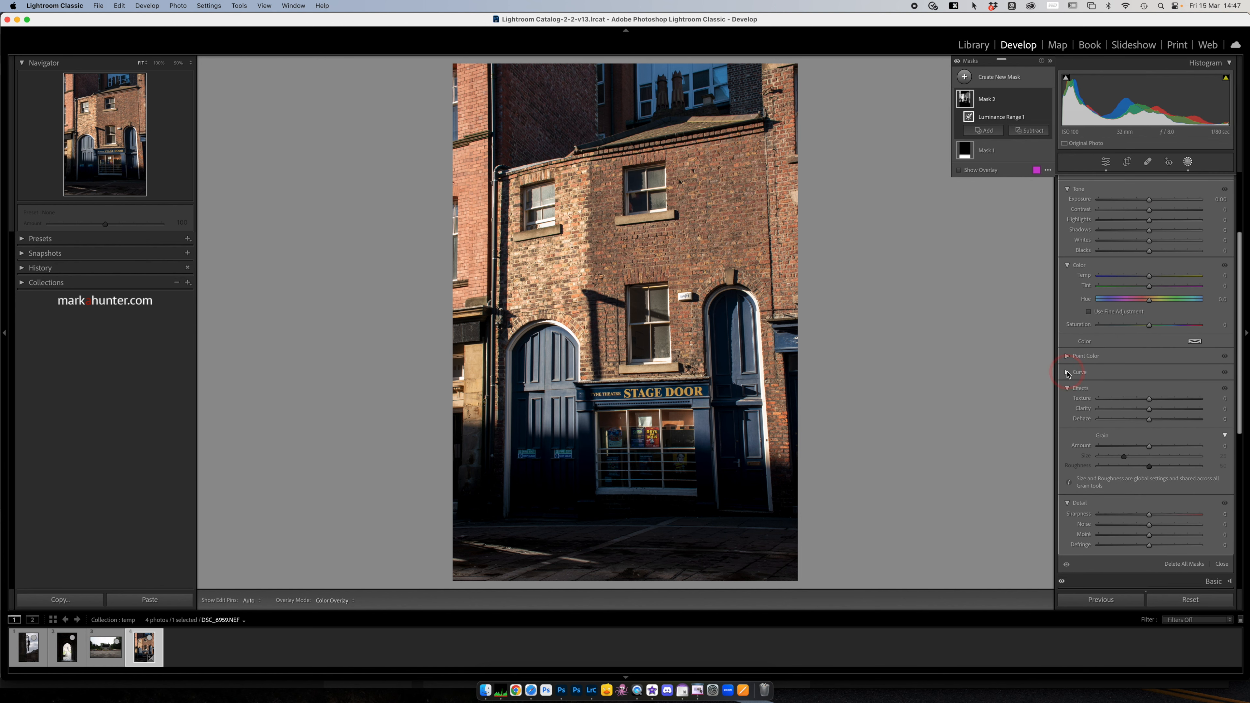
left_click(1066, 372)
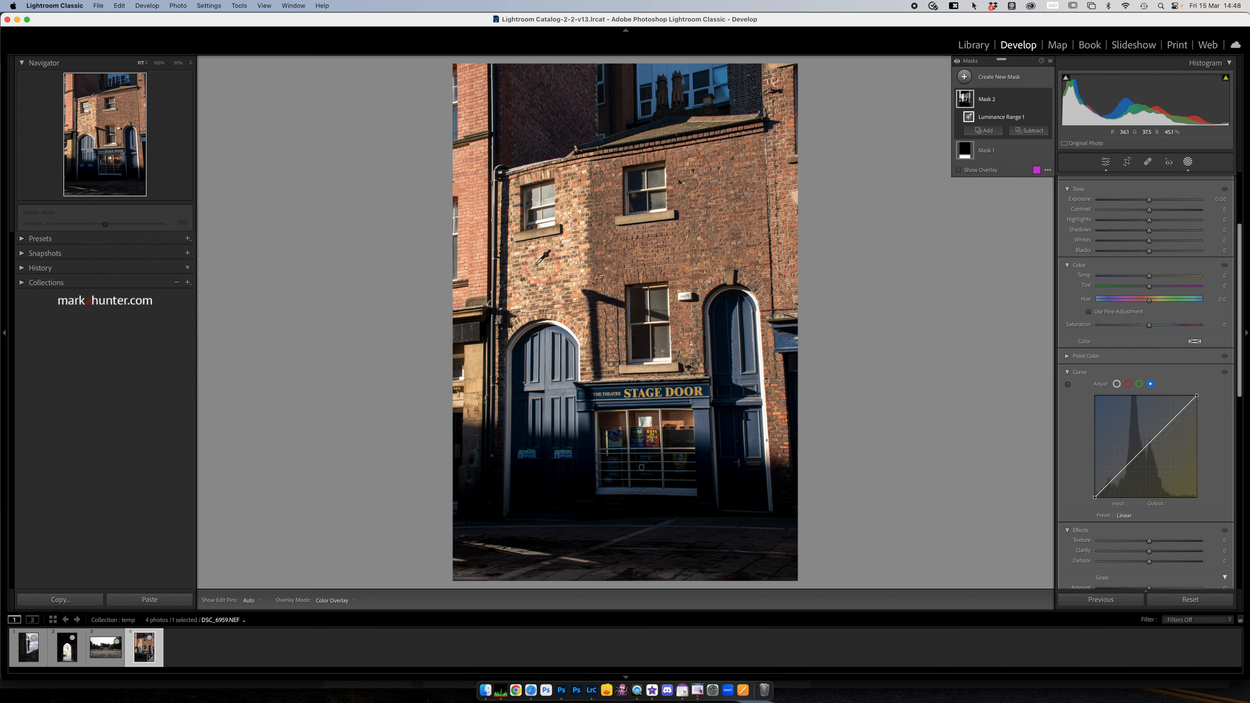
left_click(958, 170)
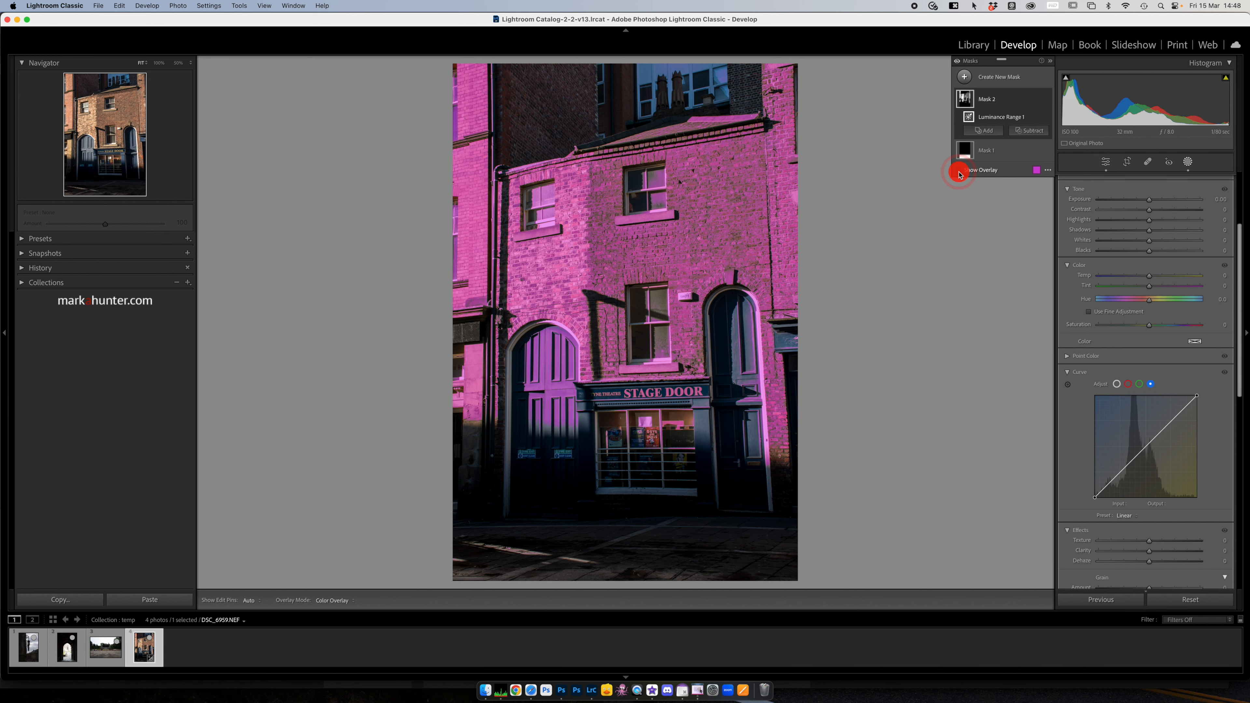
left_click(958, 170)
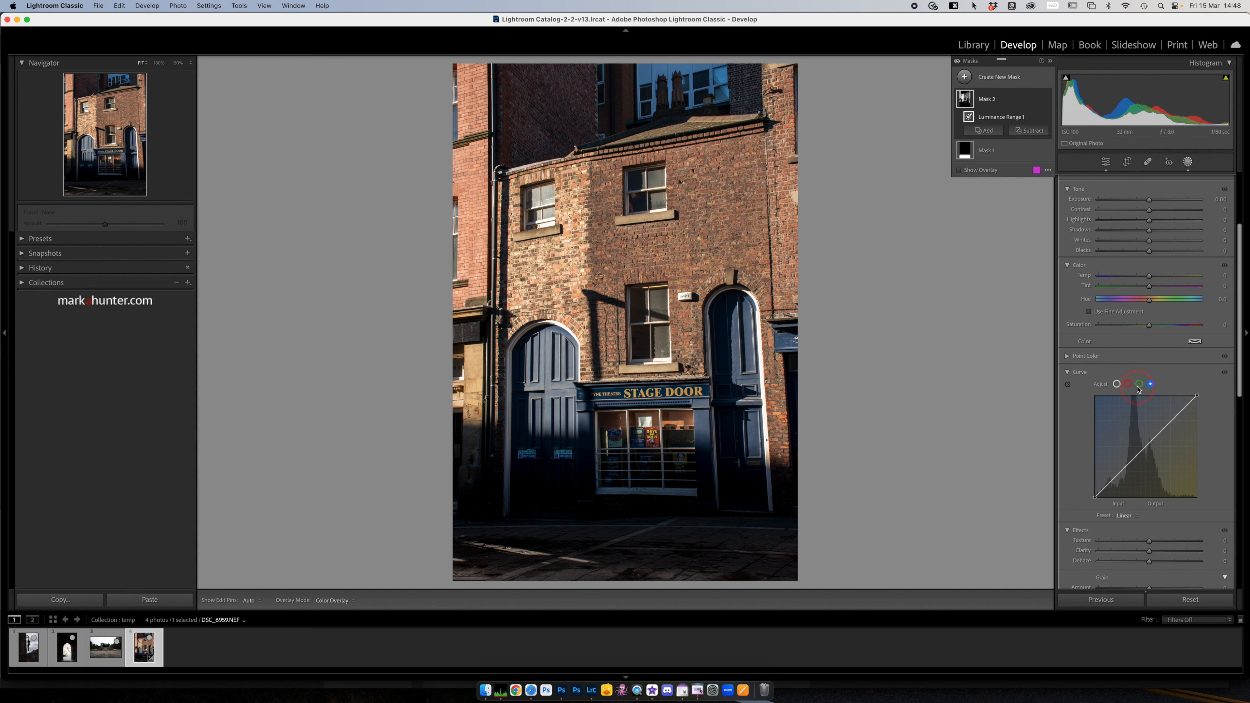
- Shape the mask's blue curve into a gentle S with its lower point at input 92, output 87, and compare it off and on
left_click(1141, 450)
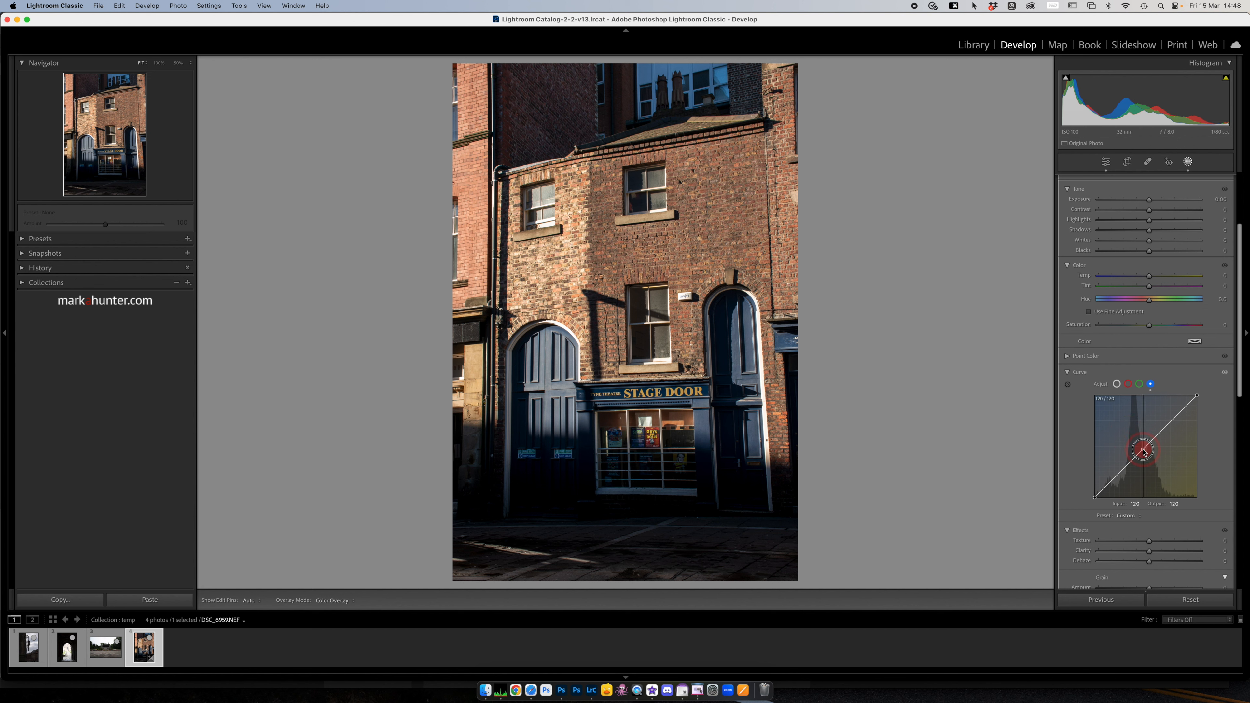
mouse_move(1141, 449)
left_mouse_down()
mouse_move(1166, 421)
mouse_move(1132, 465)
left_mouse_up()
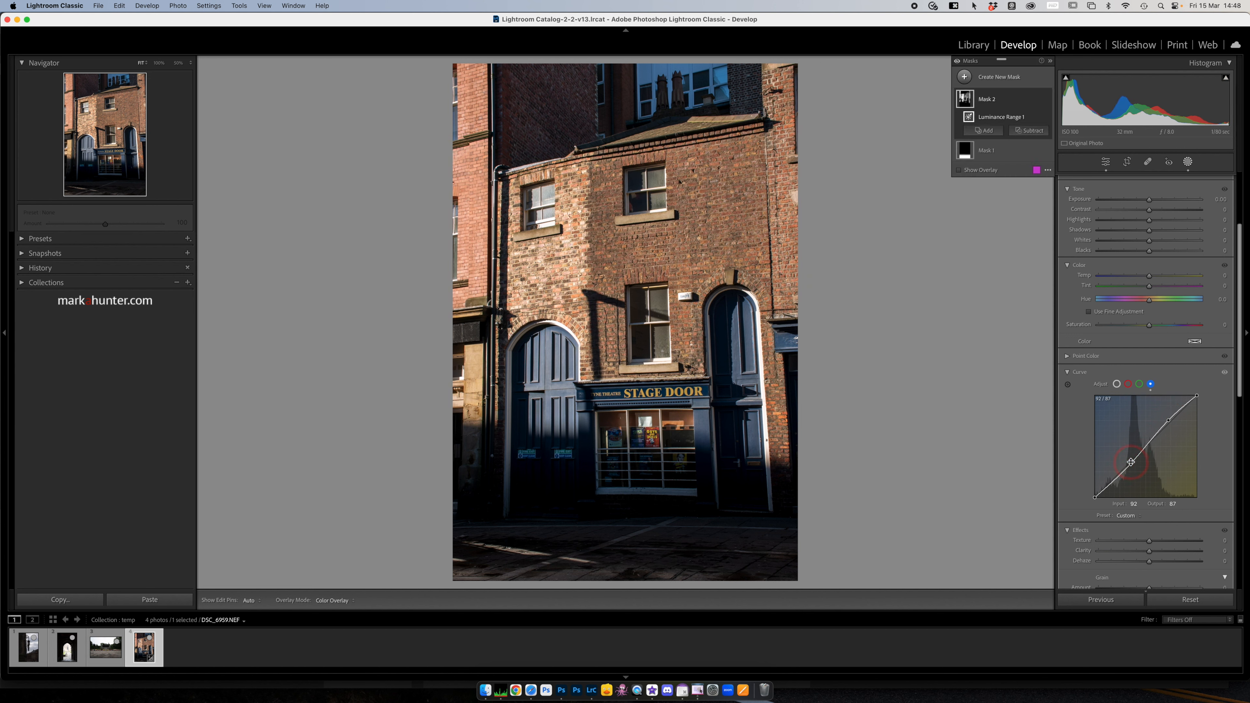
left_click(1224, 373)
left_click(1224, 372)
left_click(1224, 372)
left_click(1224, 373)
- Collapse the luminance mask's Curve, Effects, Detail, Color and Tone sections
left_click(1067, 372)
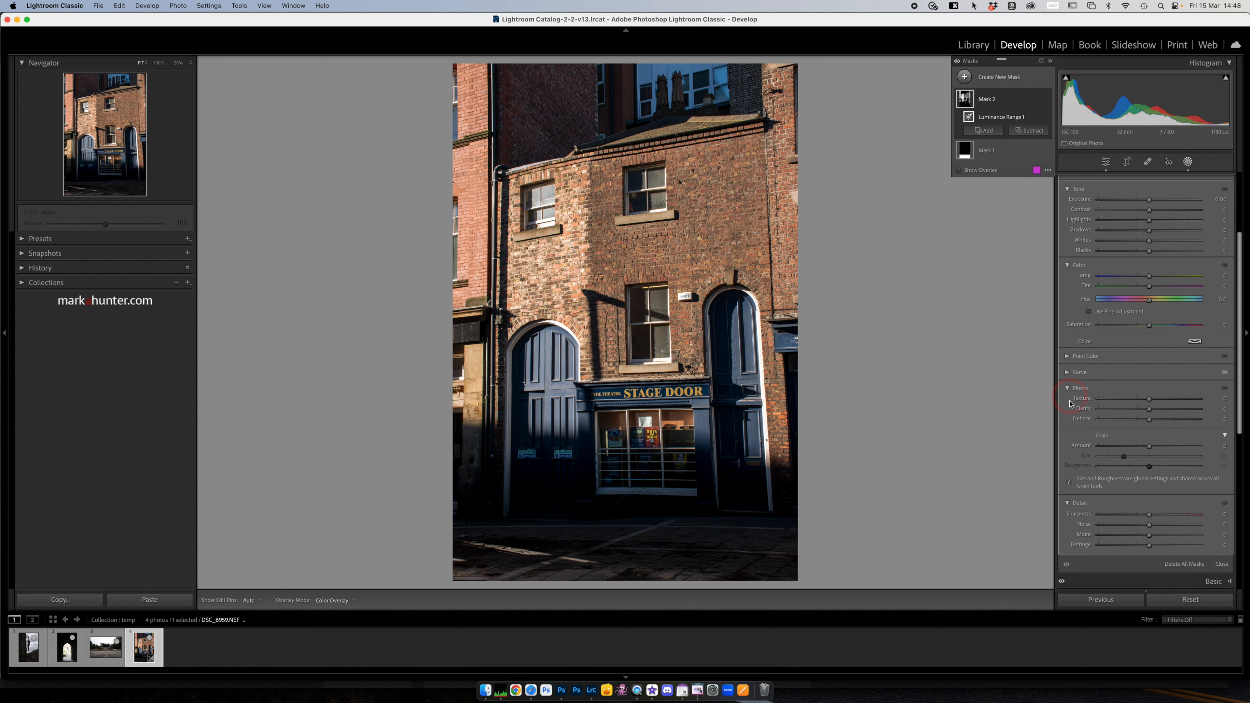
left_click(1068, 388)
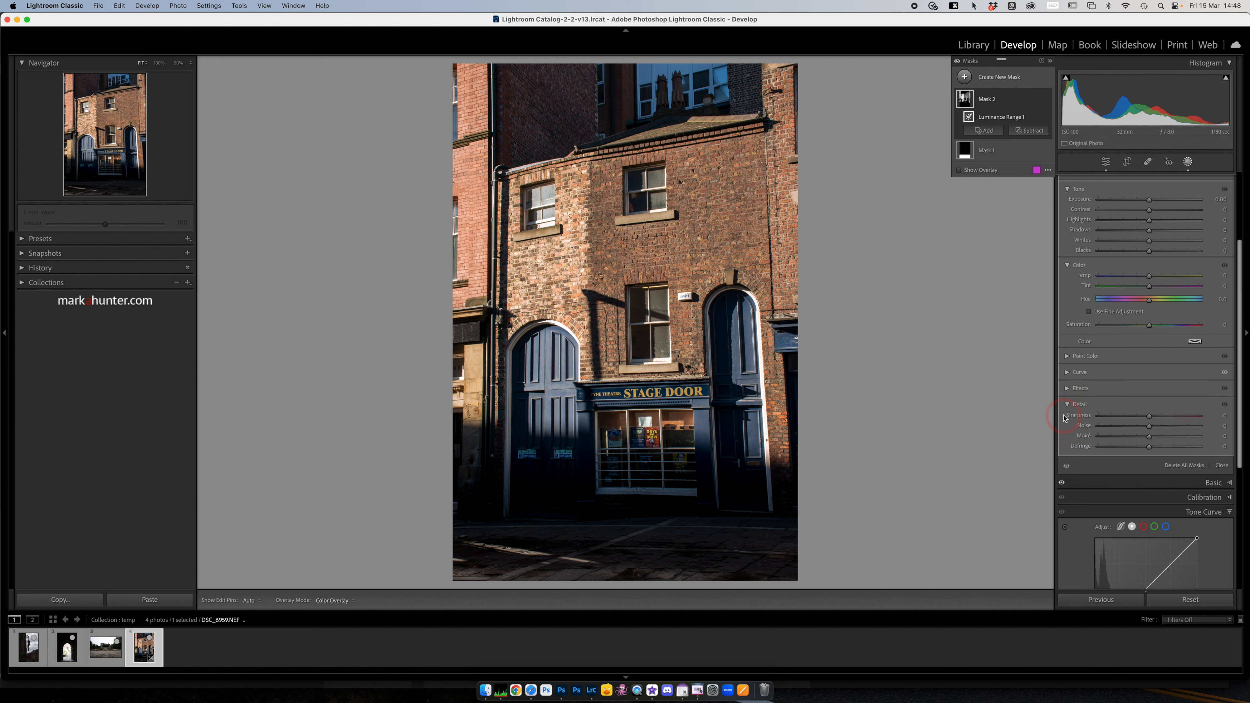
left_click(1067, 404)
left_click(1065, 266)
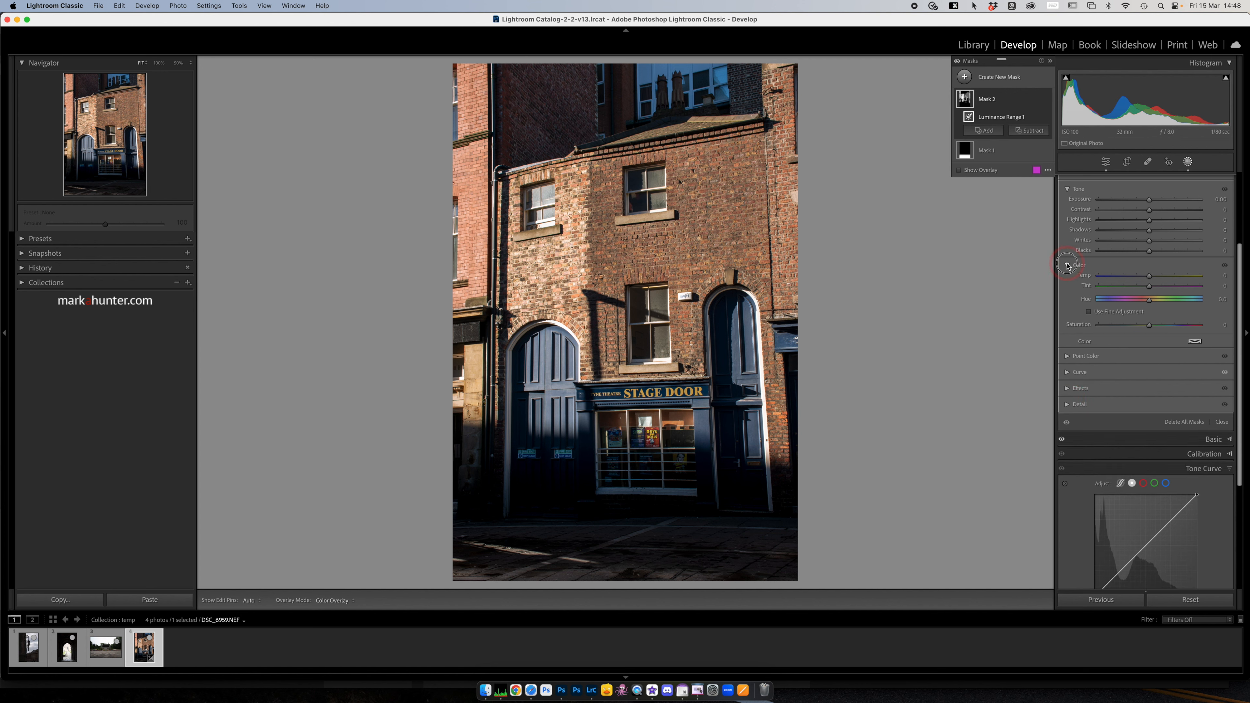
left_click(1067, 188)
scroll(1145, 236, "up", 5)
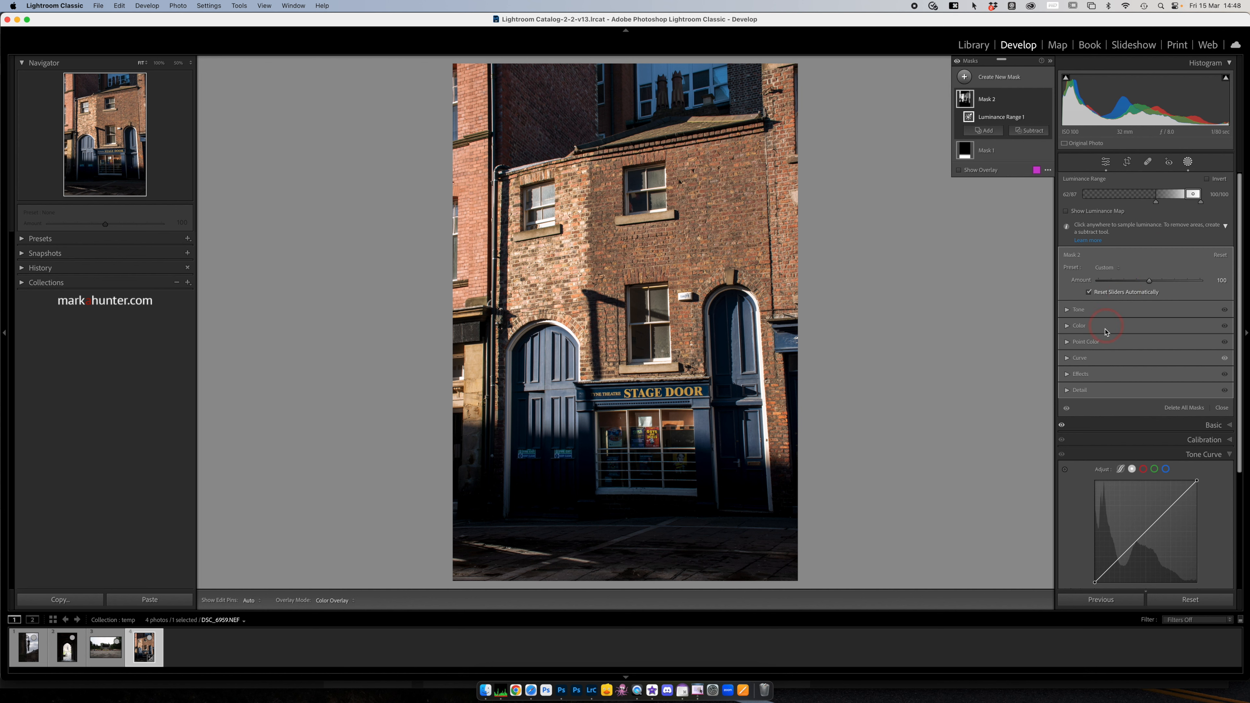
- Leave masking on the Stage Door photo and open the street lamp photo DSC_3088.NEF in the Basic adjustments
left_click(1189, 162)
left_click(31, 648)
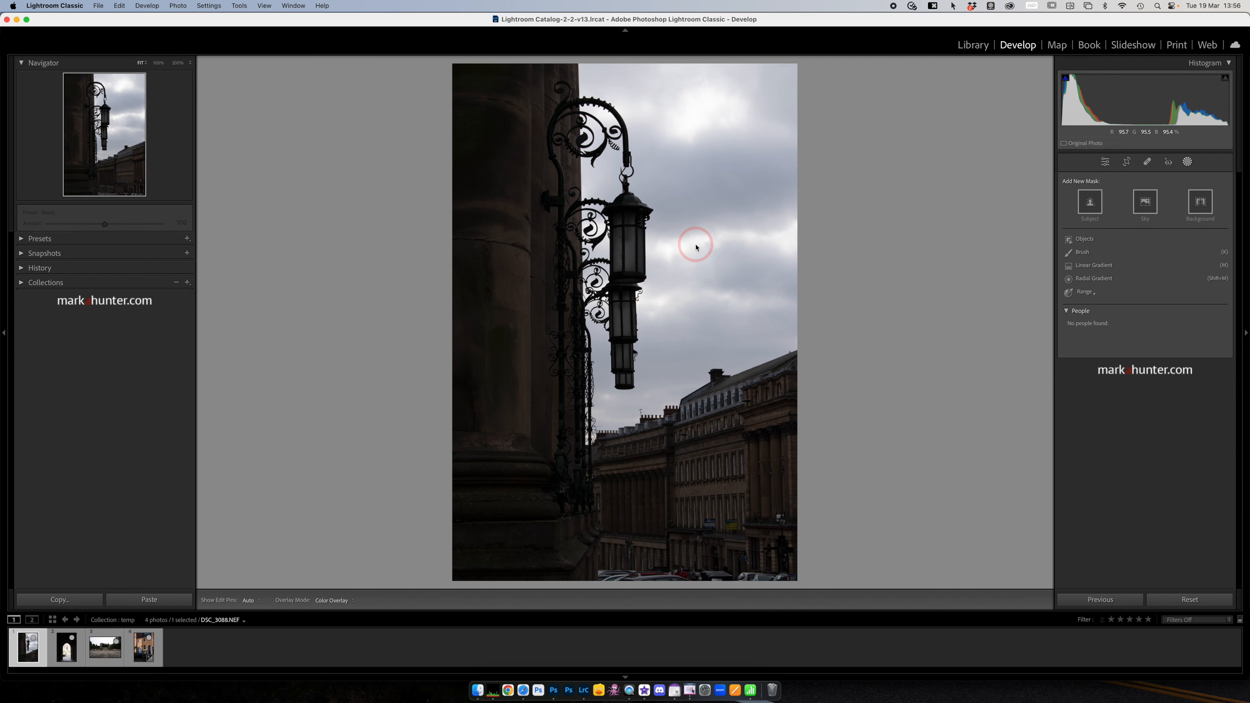
left_click(685, 253)
left_click(1188, 162)
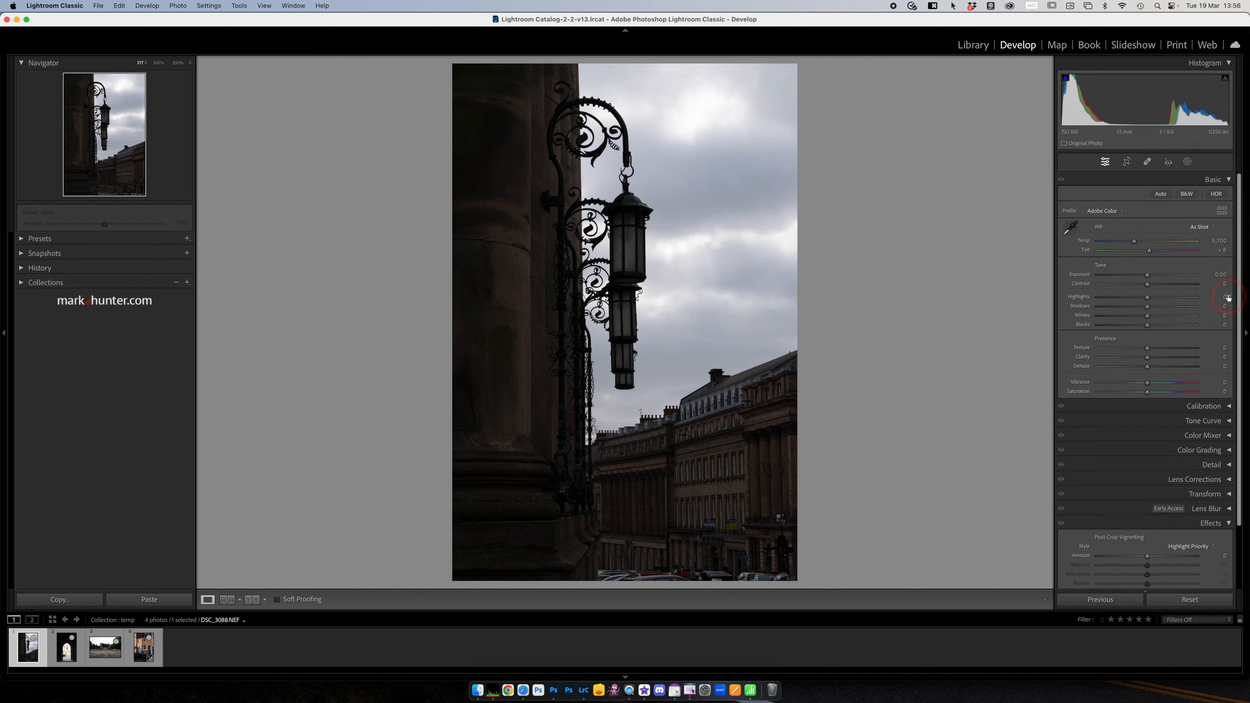
- Try warming the street lamp photo with a higher colour temperature, and reset Temp
mouse_move(1133, 241)
left_mouse_down()
mouse_move(1119, 244)
mouse_move(1157, 244)
mouse_move(1132, 244)
left_mouse_up()
left_click_drag(1158, 243, 1145, 245)
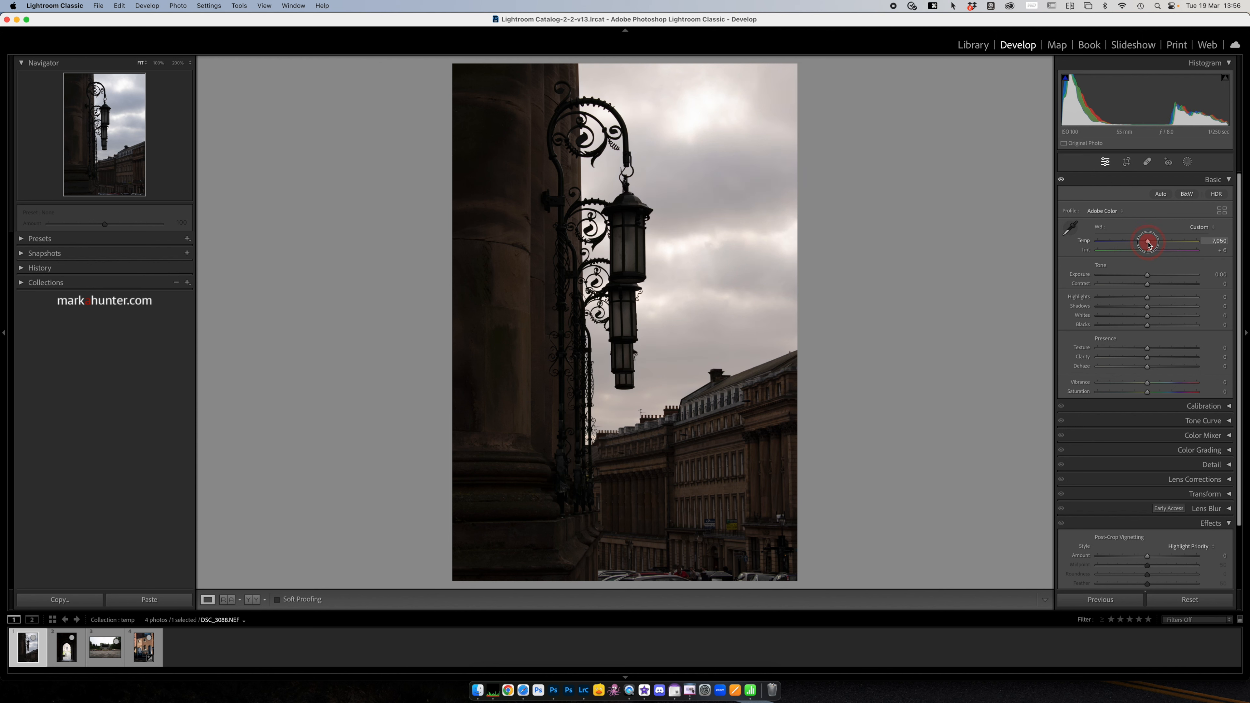
double_click(1084, 242)
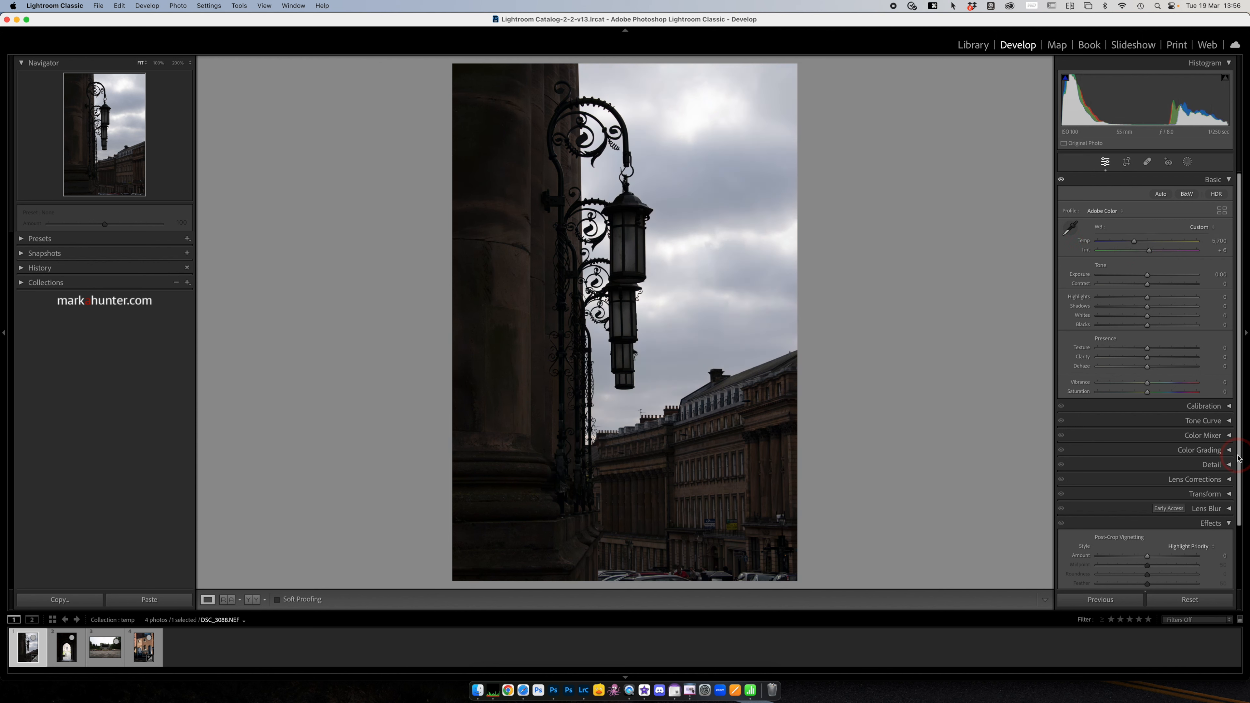
- Bend the photo's blue tone curve into an S with lowered shadows, anchored midtones and a highlight point at input 175, output 187
left_click(1229, 421)
left_click(1164, 436)
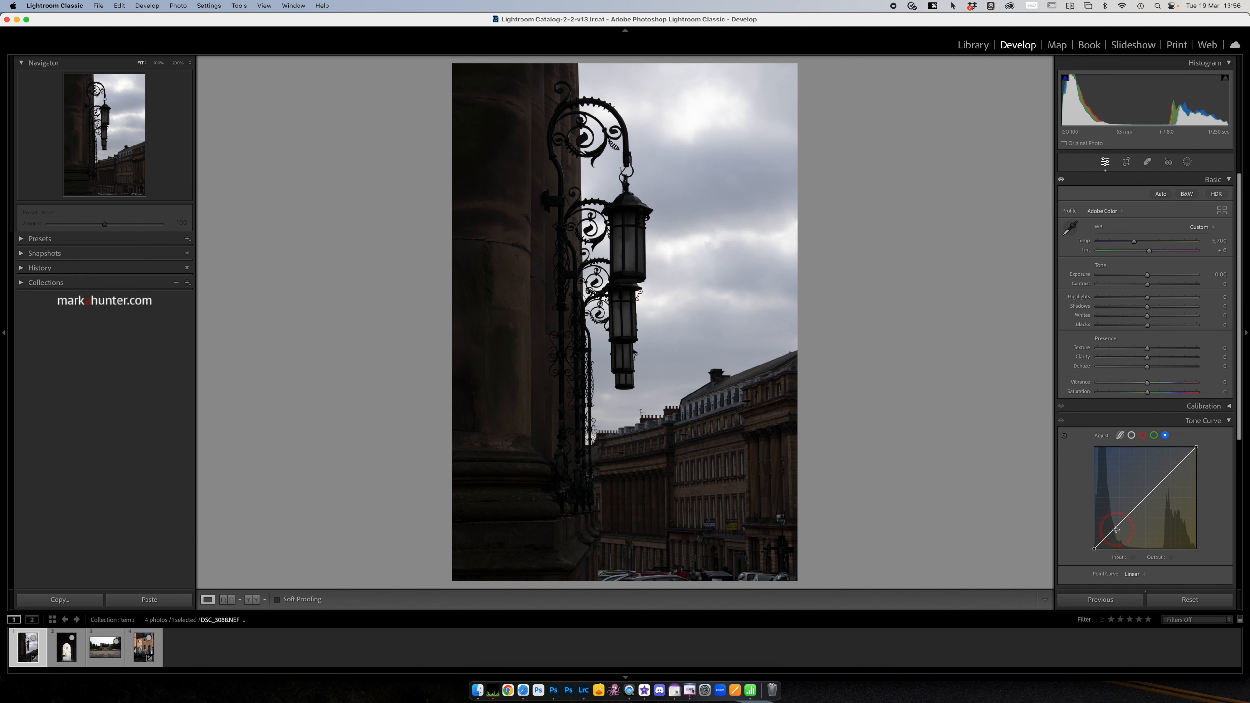
left_click(1134, 510)
left_click(1150, 492)
left_click_drag(1114, 531, 1164, 475)
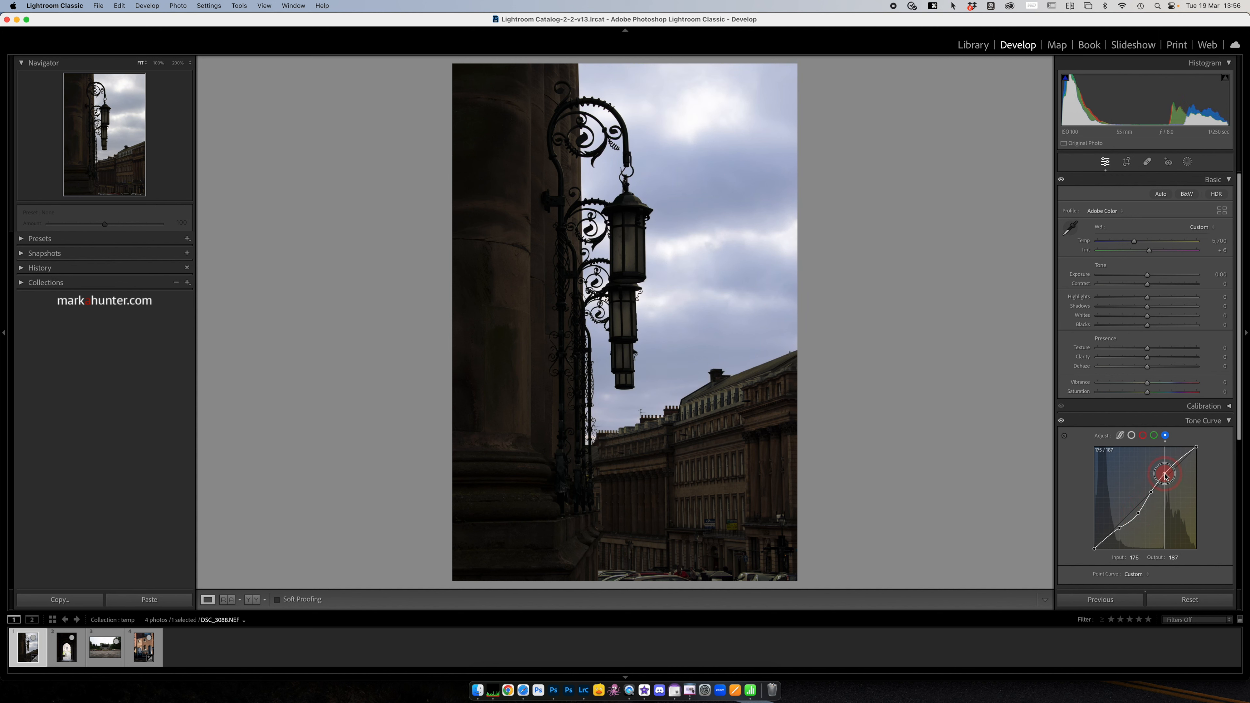
- Set the blue curve's shadow point to input 68, output 48, and raise its black point to output 2
left_click(1120, 529)
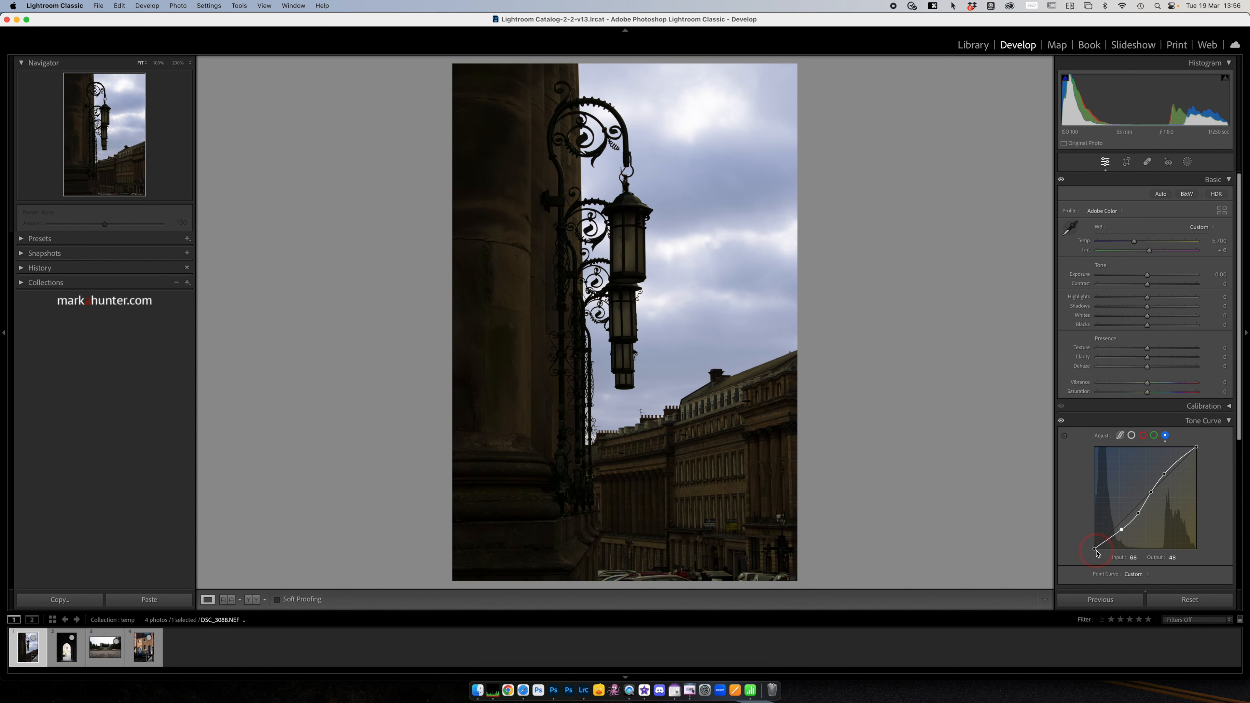
mouse_move(1094, 549)
left_mouse_down()
mouse_move(1087, 540)
mouse_move(1092, 550)
left_mouse_up()
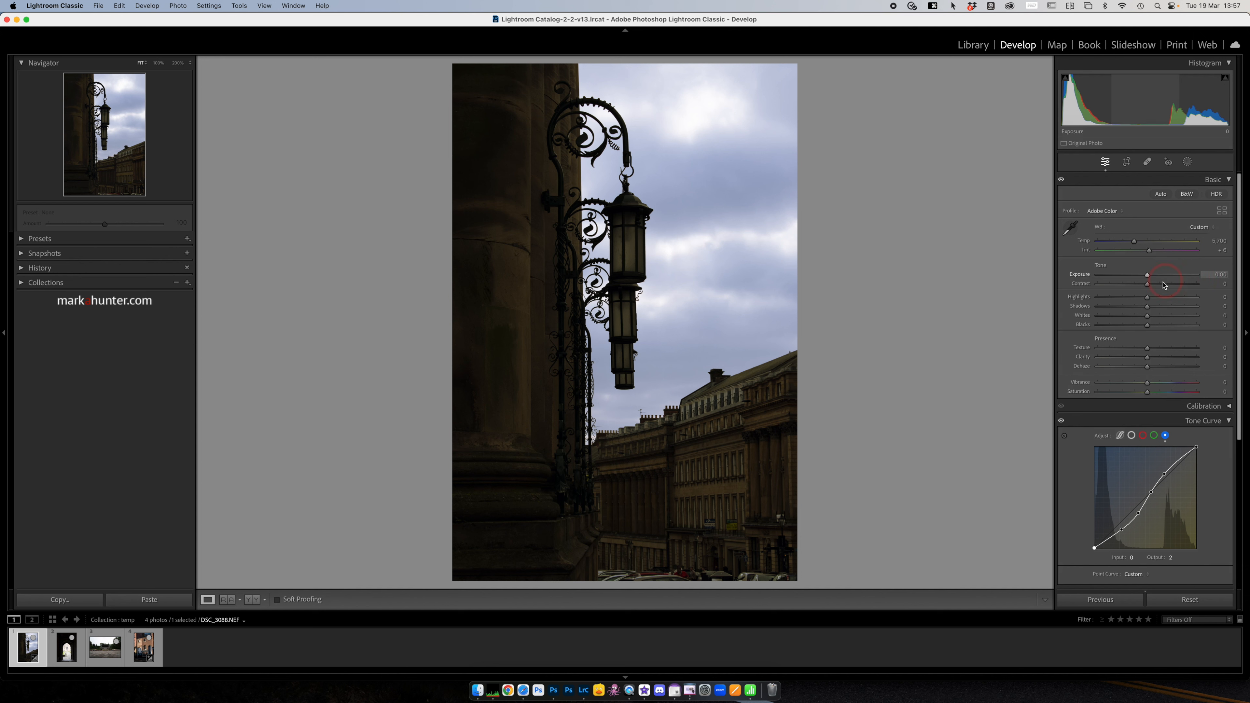
- Adjust the photo's basic tone to Highlights -26, Shadows +24, Whites +11, Blacks -9 and Exposure -0.05
left_click_drag(1149, 300, 1134, 300)
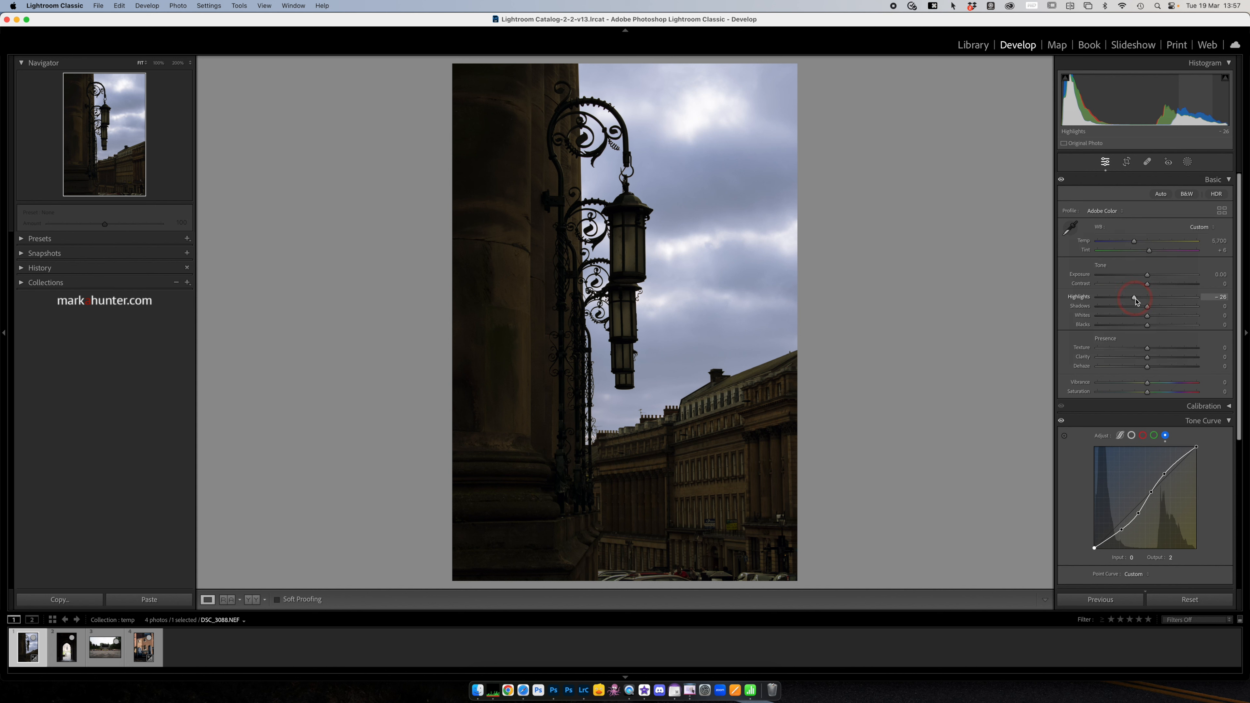
left_click_drag(1149, 307, 1160, 309)
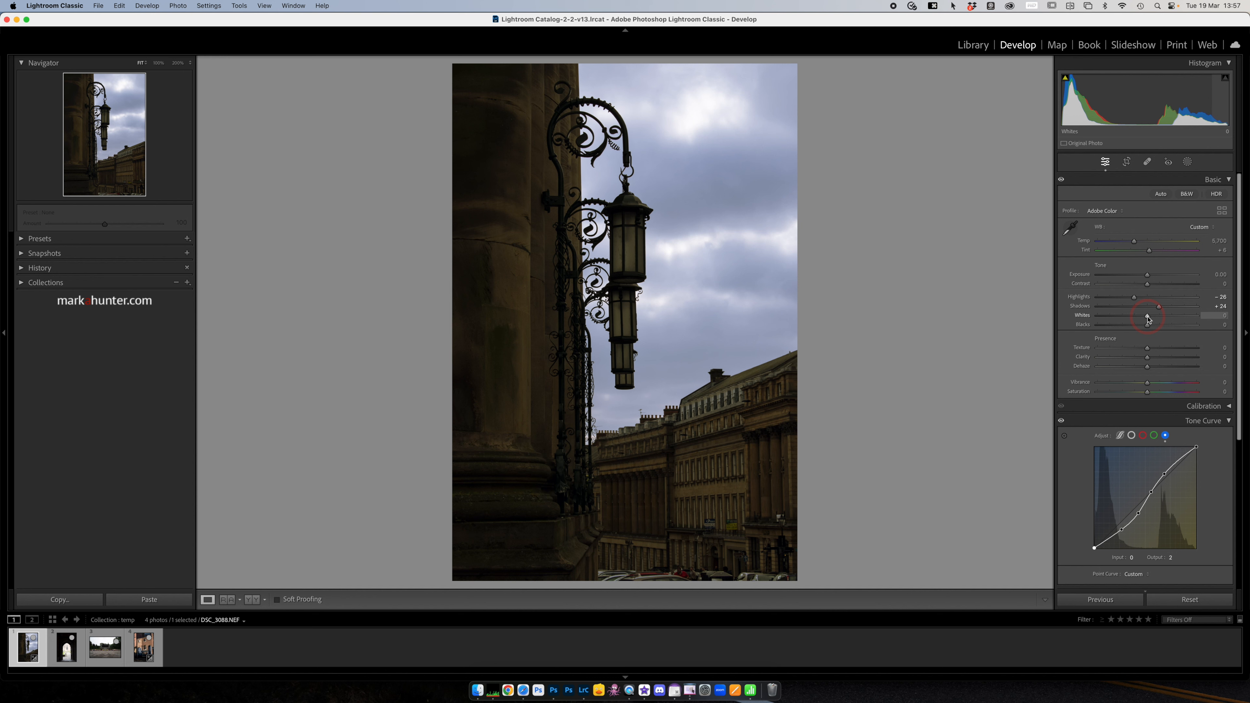
left_click(1146, 317, "alt")
mouse_move(1147, 319)
left_mouse_down()
mouse_move(1196, 318)
mouse_move(1093, 328)
mouse_move(1143, 329)
left_mouse_up()
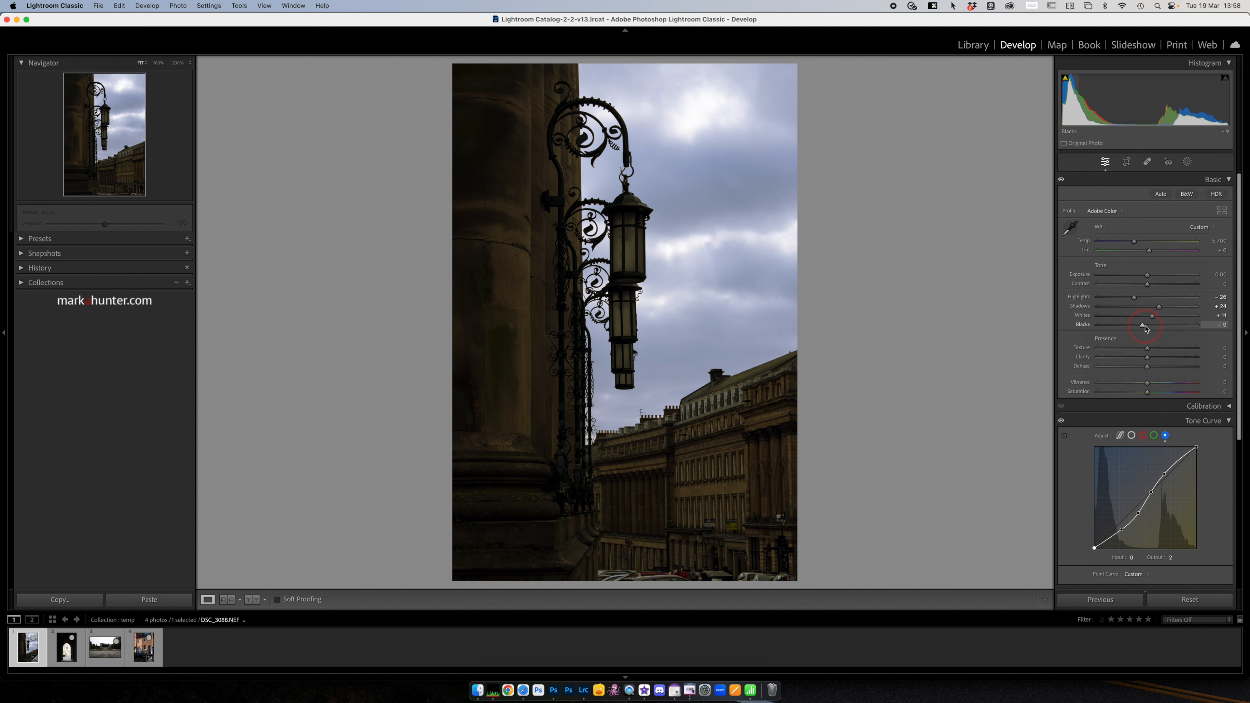
left_click_drag(1147, 277, 1147, 278)
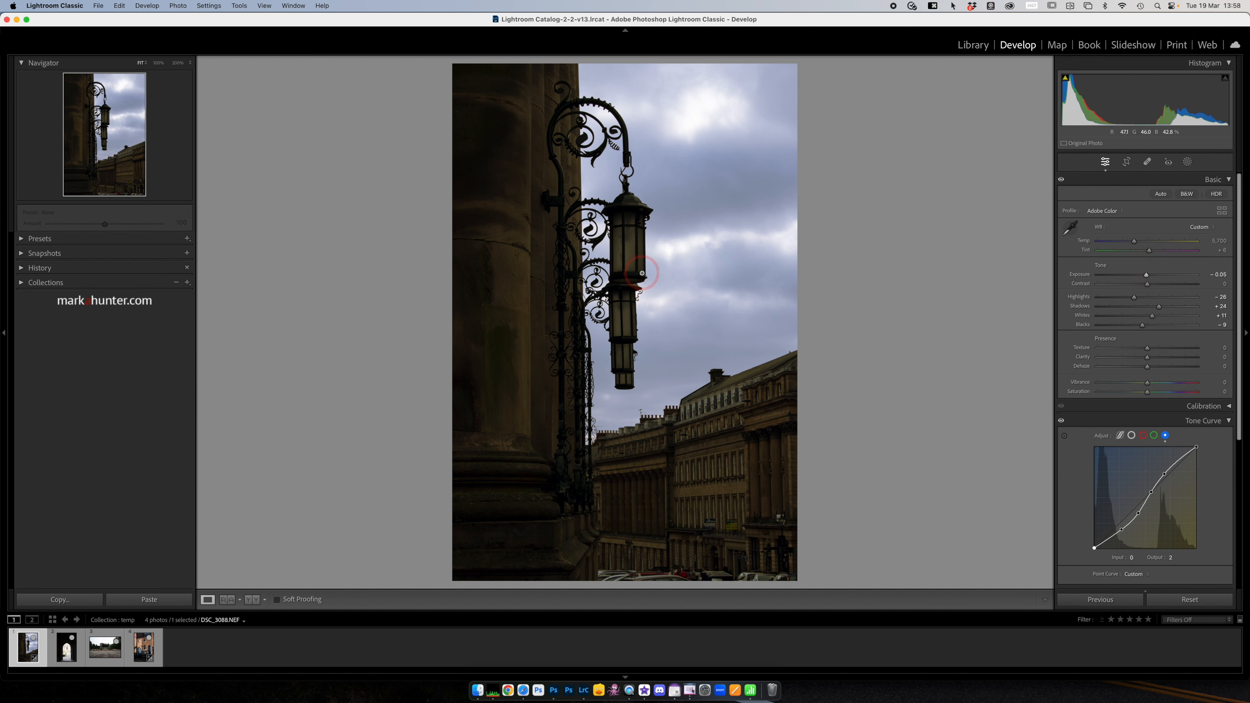
- Brush a new mask over the glass of the street lamps at size 4 with Auto Mask on, and set its Exposure to 1.00
left_click(1187, 163)
left_click(1091, 252)
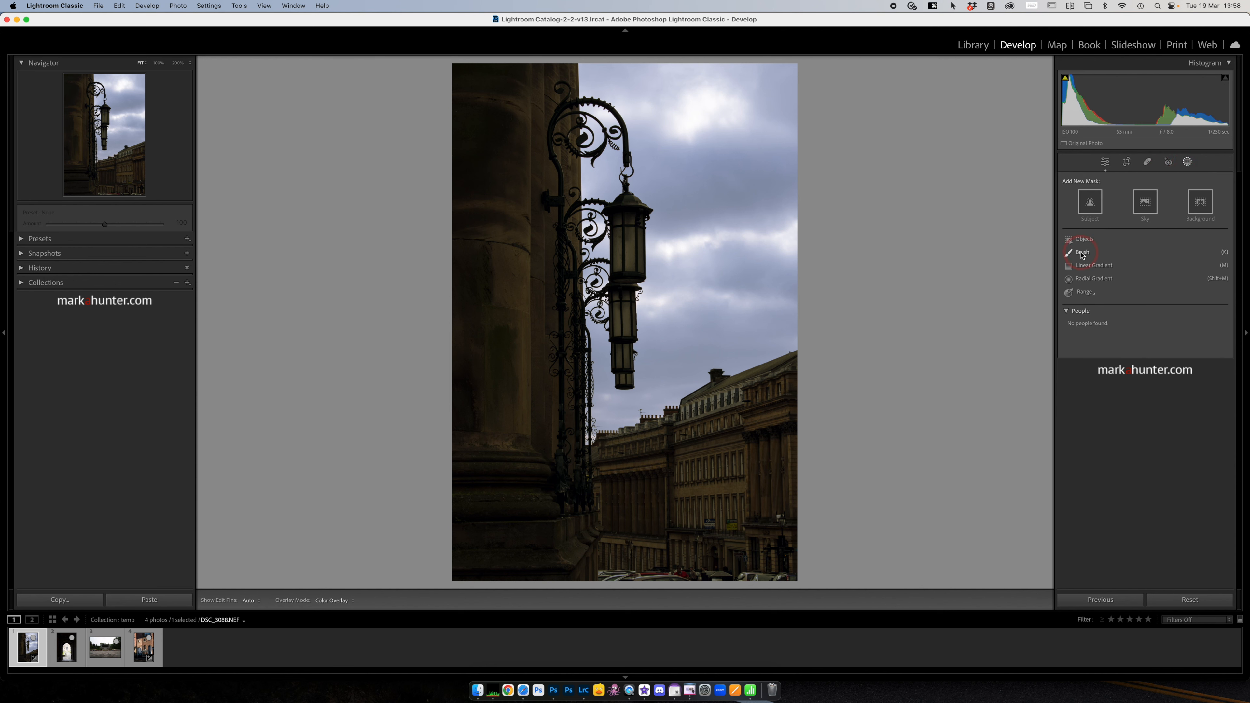
left_click(1082, 253)
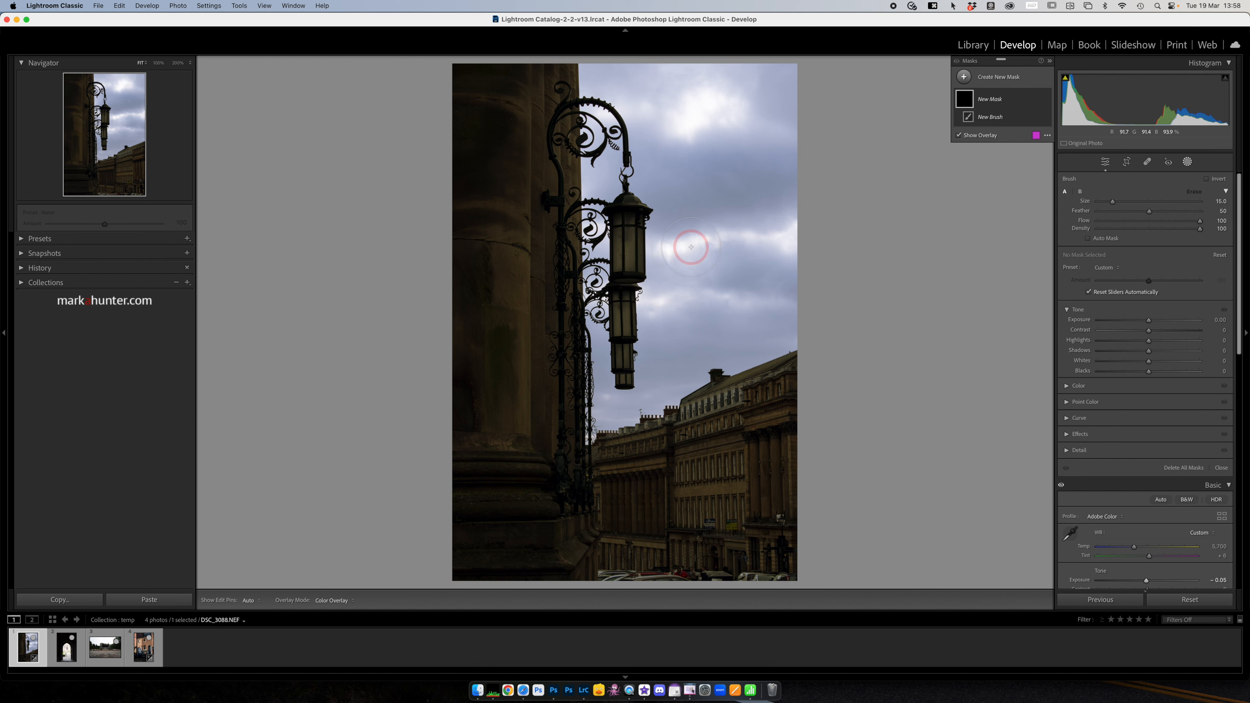
key("bracketleft")
key("bracketleft")
key("bracketleft")
key("bracketleft")
key("bracketleft")
key("bracketleft")
key("bracketleft")
key("bracketleft")
key("bracketleft")
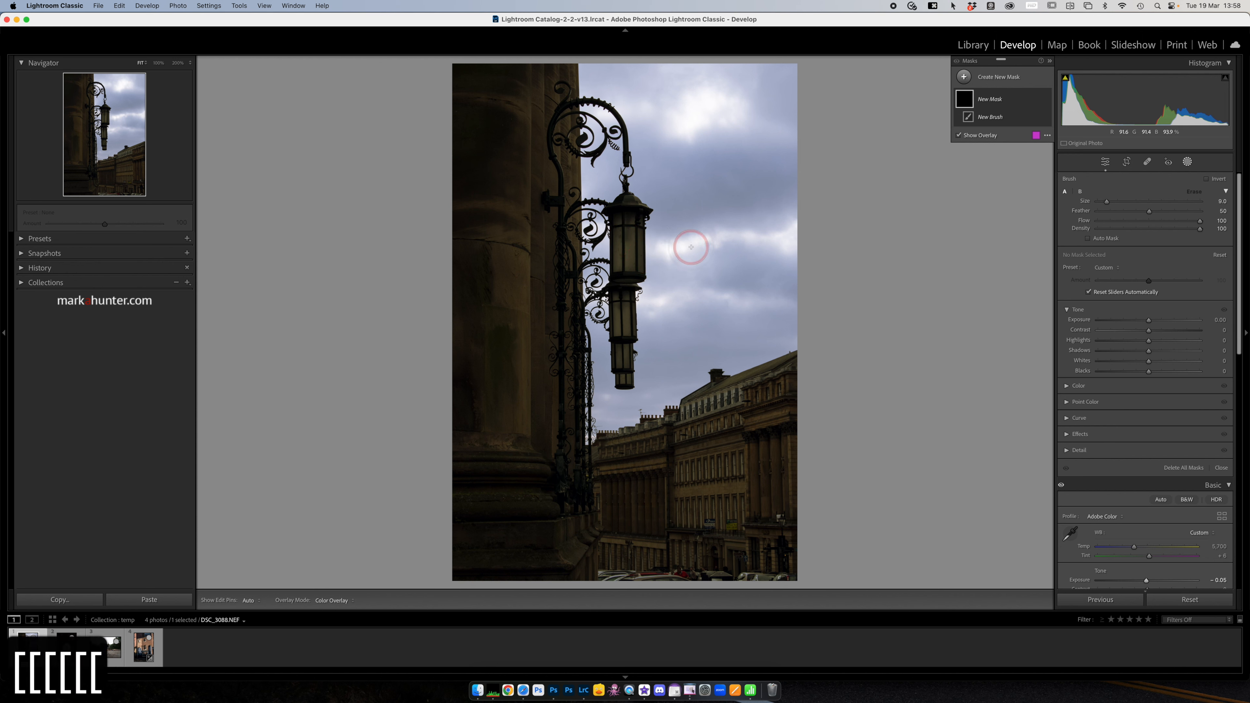
key("bracketleft")
key("bracketleft")
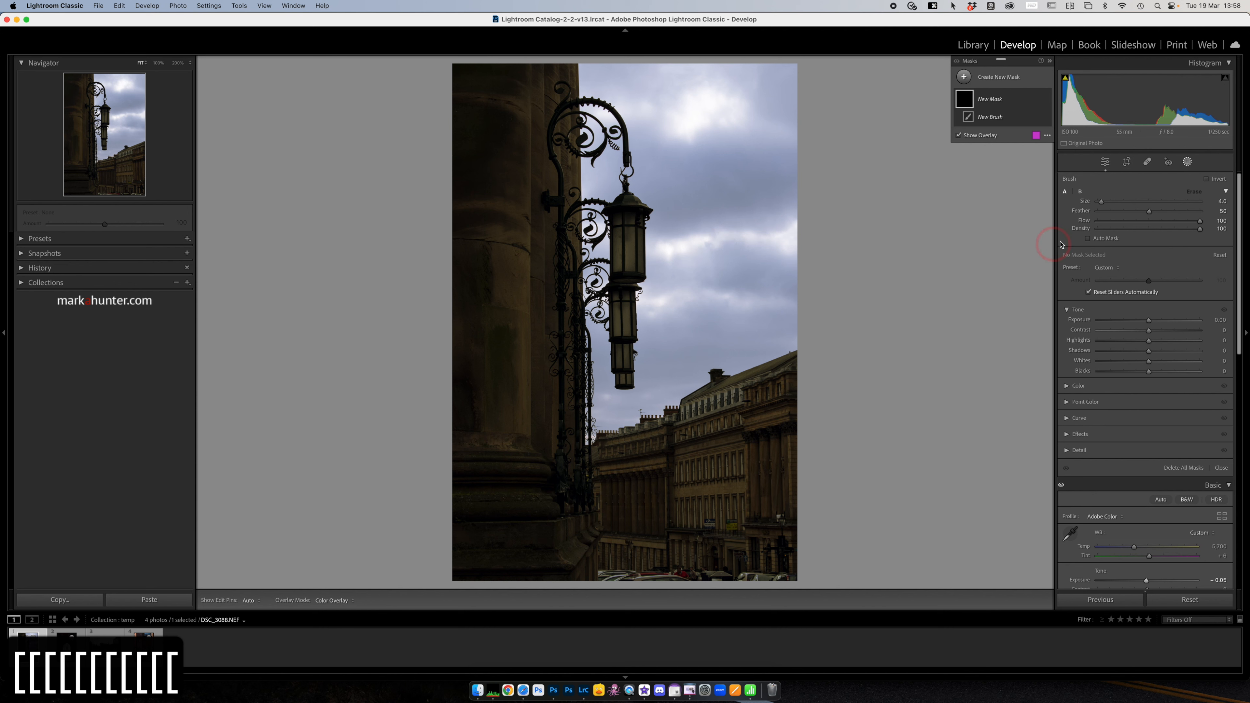
left_click(1087, 238)
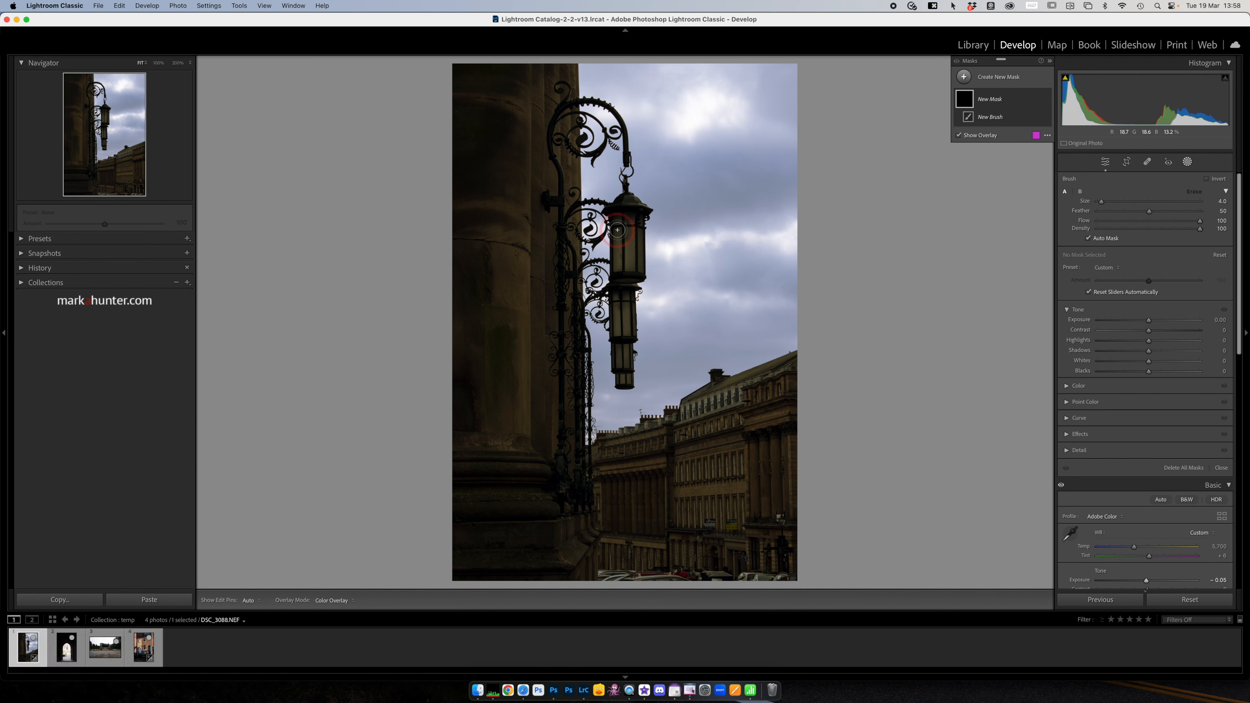
mouse_move(617, 228)
left_mouse_down()
mouse_move(618, 266)
mouse_move(632, 220)
mouse_move(631, 264)
mouse_move(640, 236)
mouse_move(640, 258)
mouse_move(619, 305)
mouse_move(619, 330)
mouse_move(630, 304)
mouse_move(625, 378)
left_mouse_up()
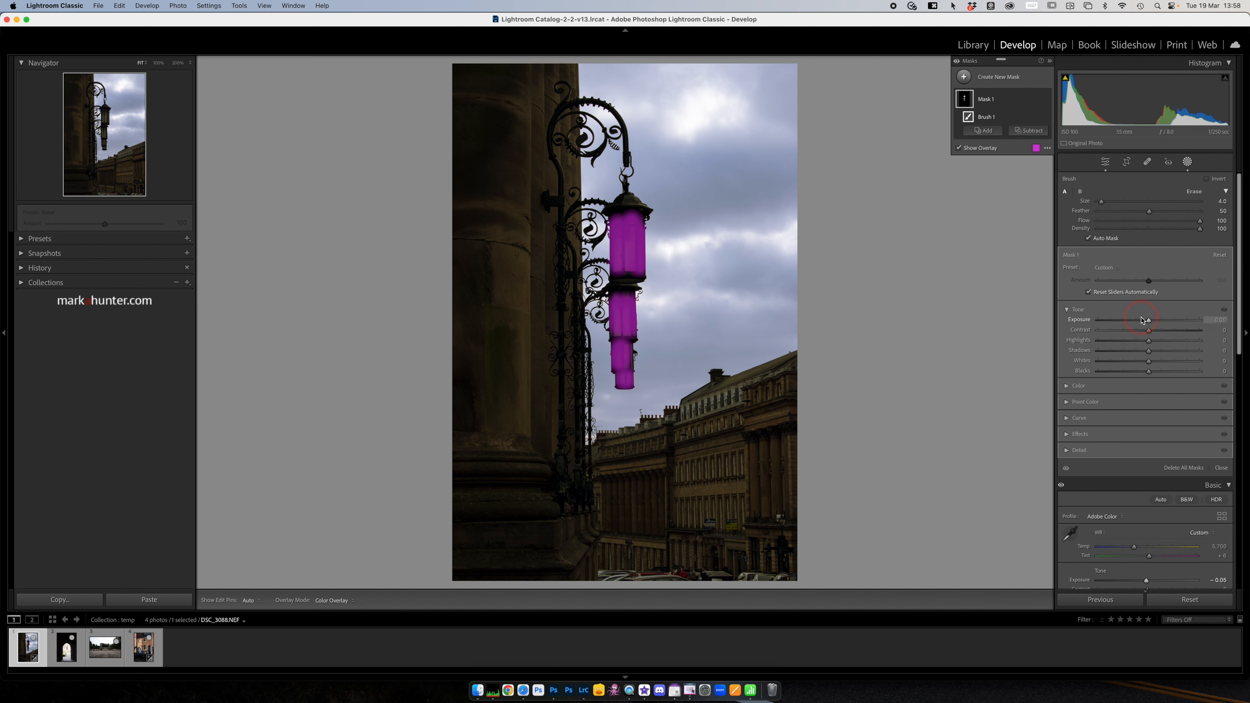
left_click_drag(1148, 322, 1162, 321)
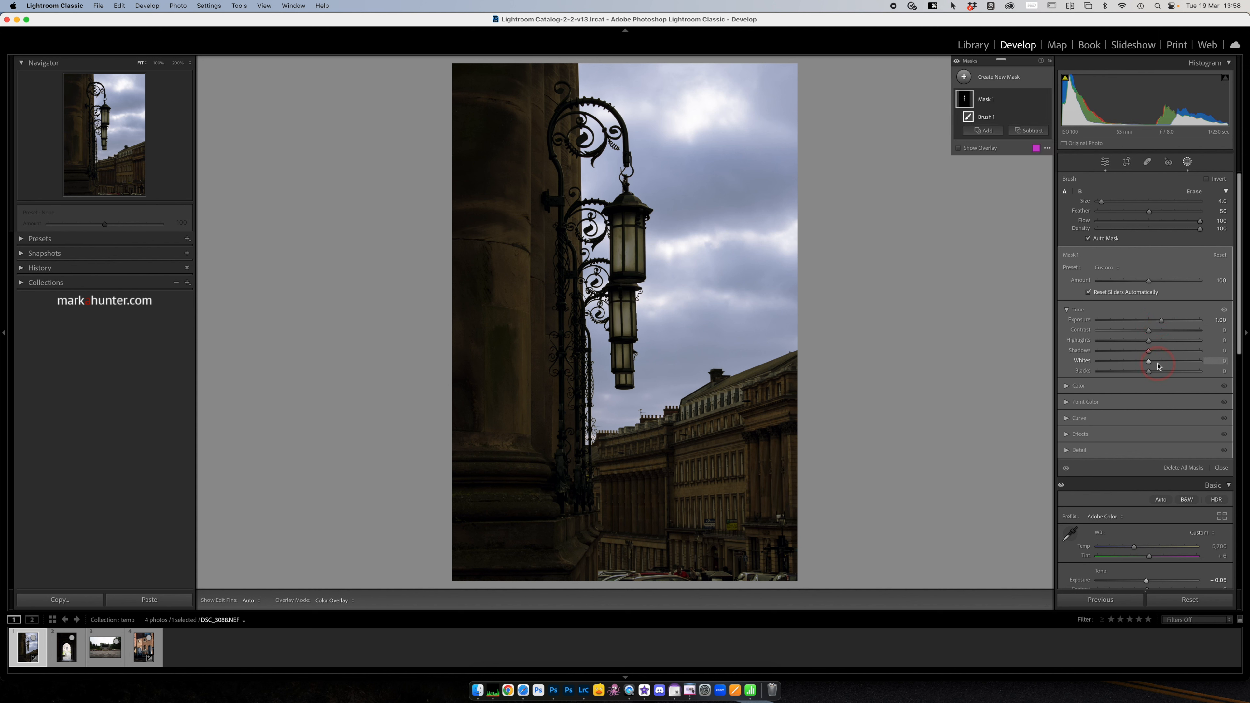
left_click(1134, 547)
mouse_move(1135, 548)
left_mouse_down()
mouse_move(1184, 548)
mouse_move(1149, 548)
left_mouse_up()
double_click(1085, 549)
- Warm the lamp glass mask with Temp 51 and set its Clarity to 21
left_click(1066, 386)
left_click(1150, 397)
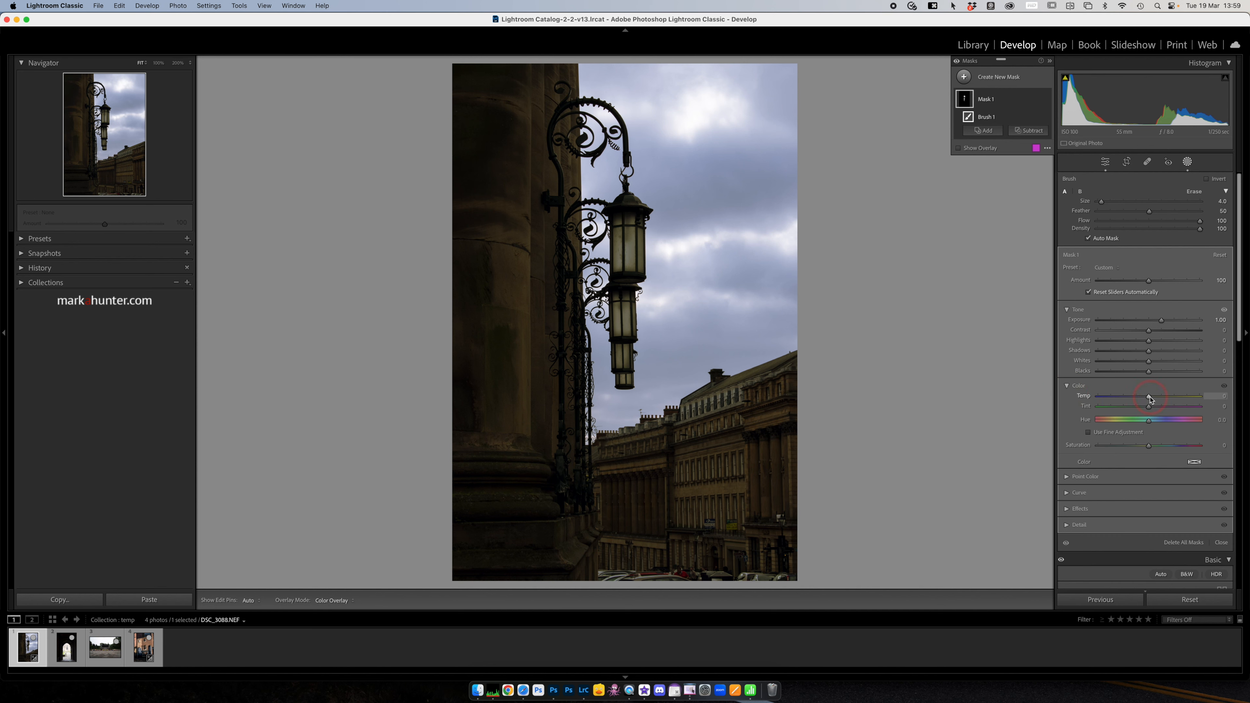
left_click_drag(1150, 398, 1175, 396)
left_click(1065, 526)
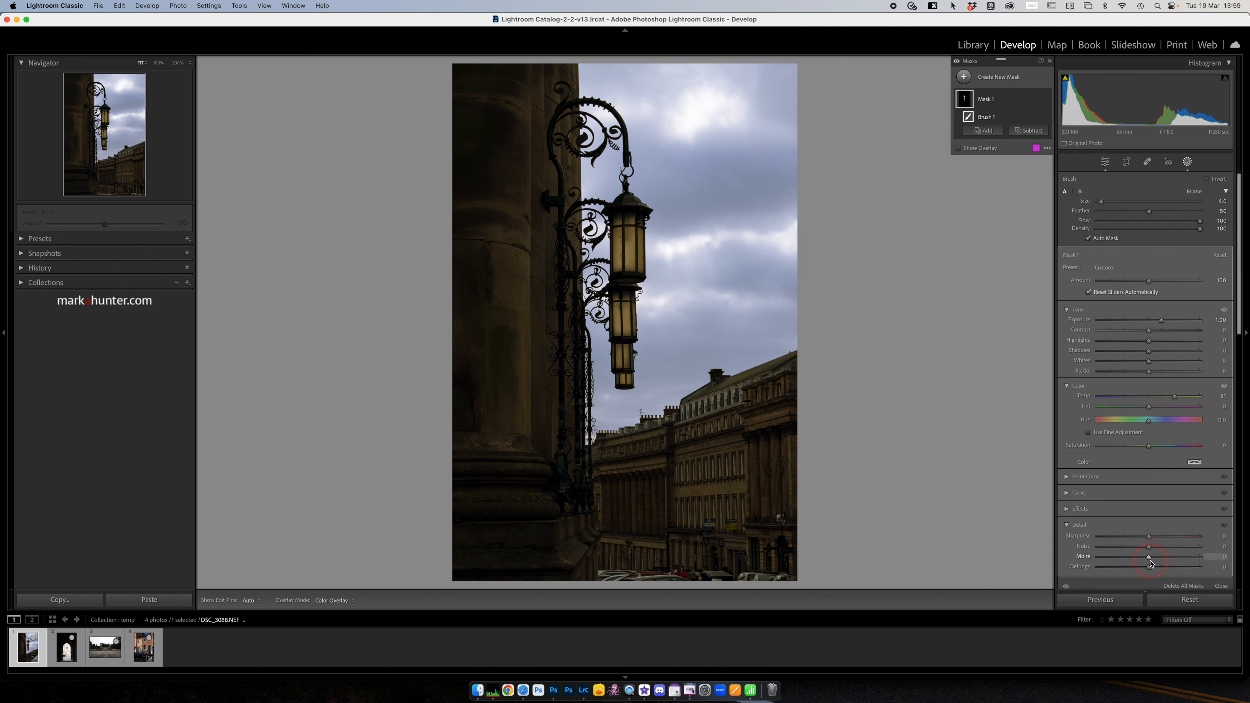
left_click(1067, 510)
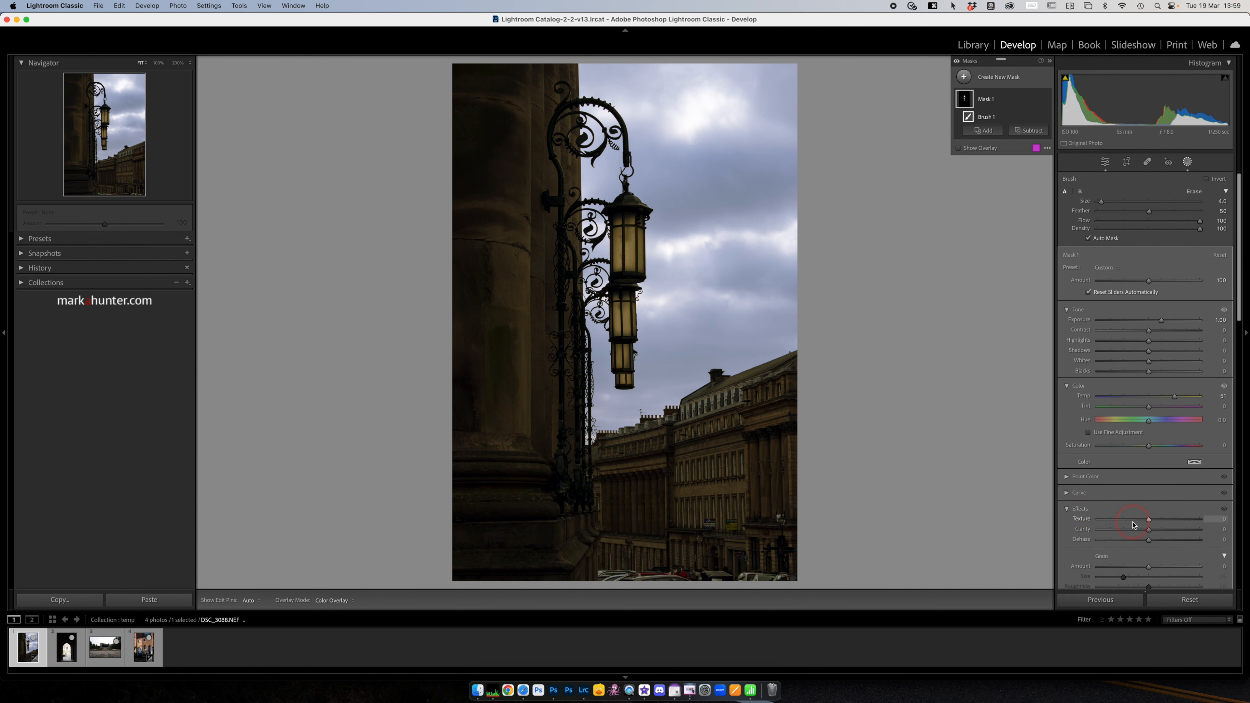
left_click_drag(1148, 530, 1162, 531)
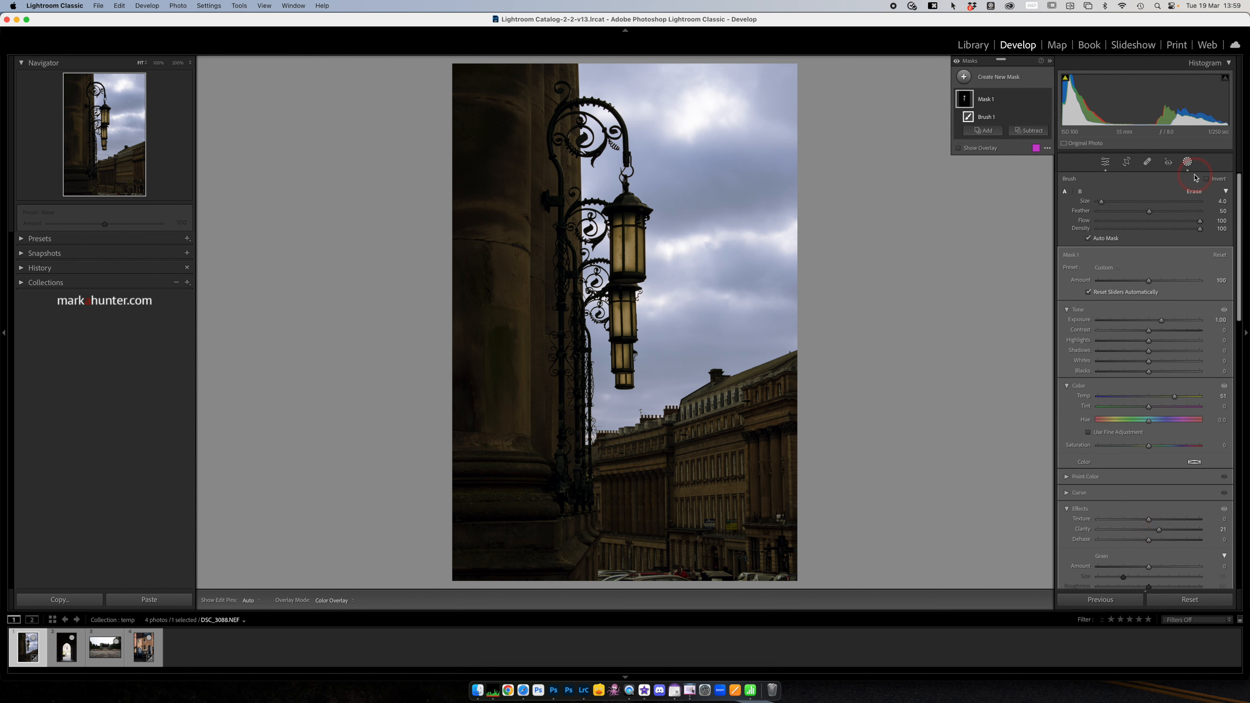
- Add a radial gradient mask over the largest lamp's glass with Exposure 0.34, Whites 80 and Temp 28
left_click(962, 78)
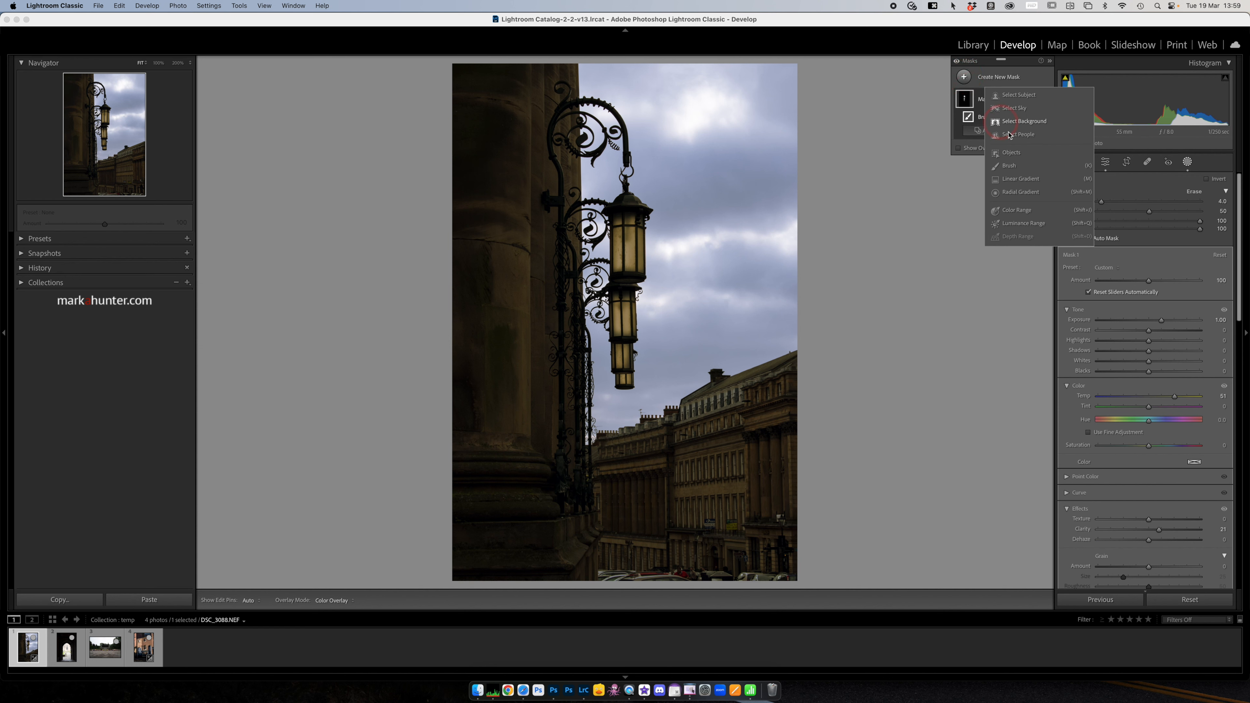
left_click(1009, 192)
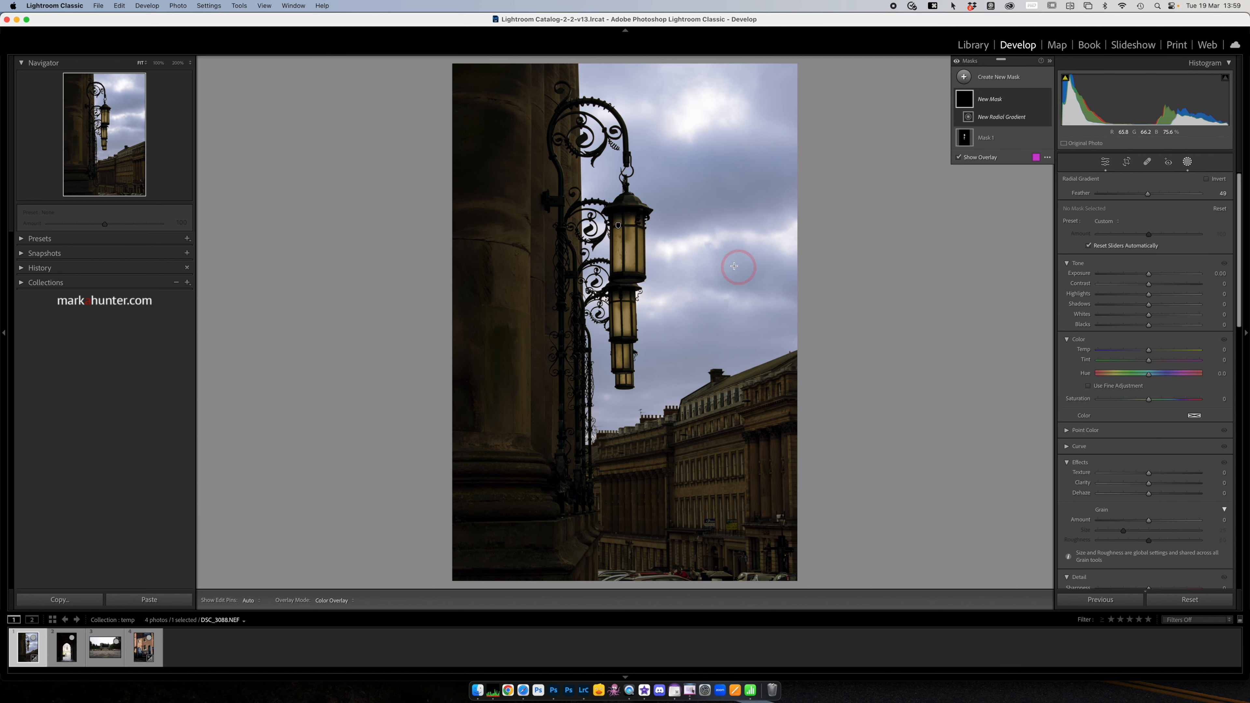
left_click_drag(698, 258, 621, 252)
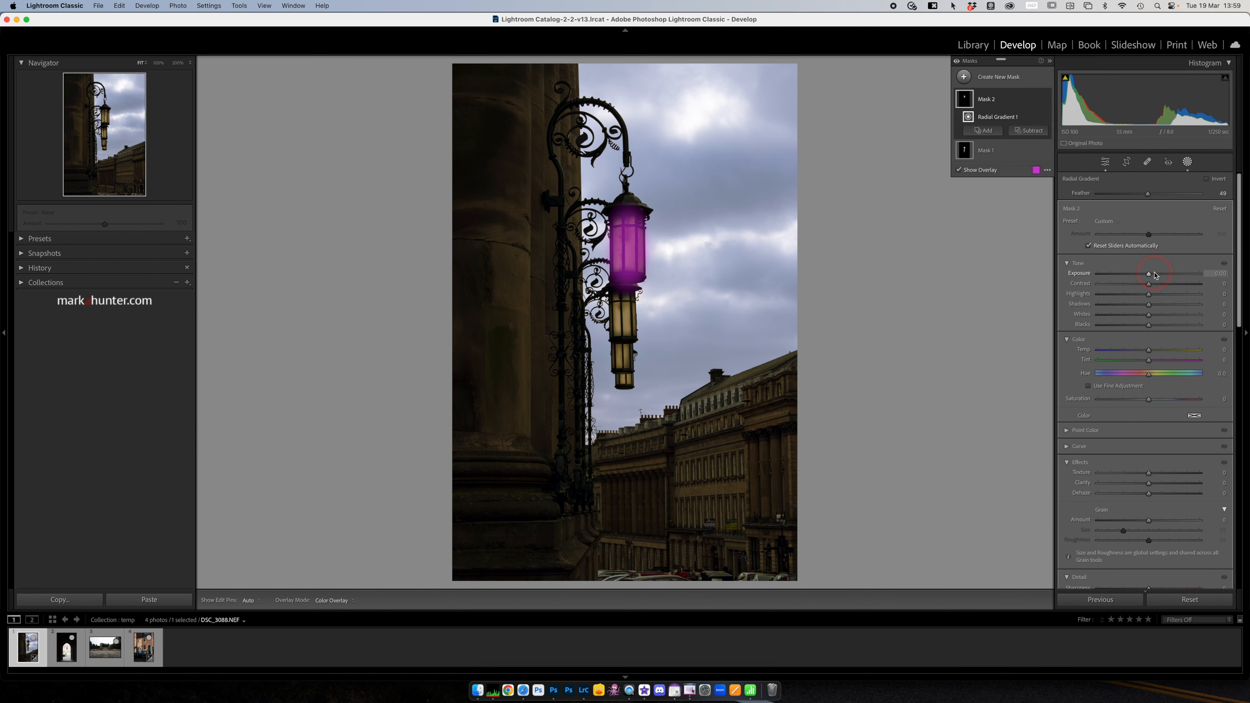
left_click_drag(1149, 278, 1154, 275)
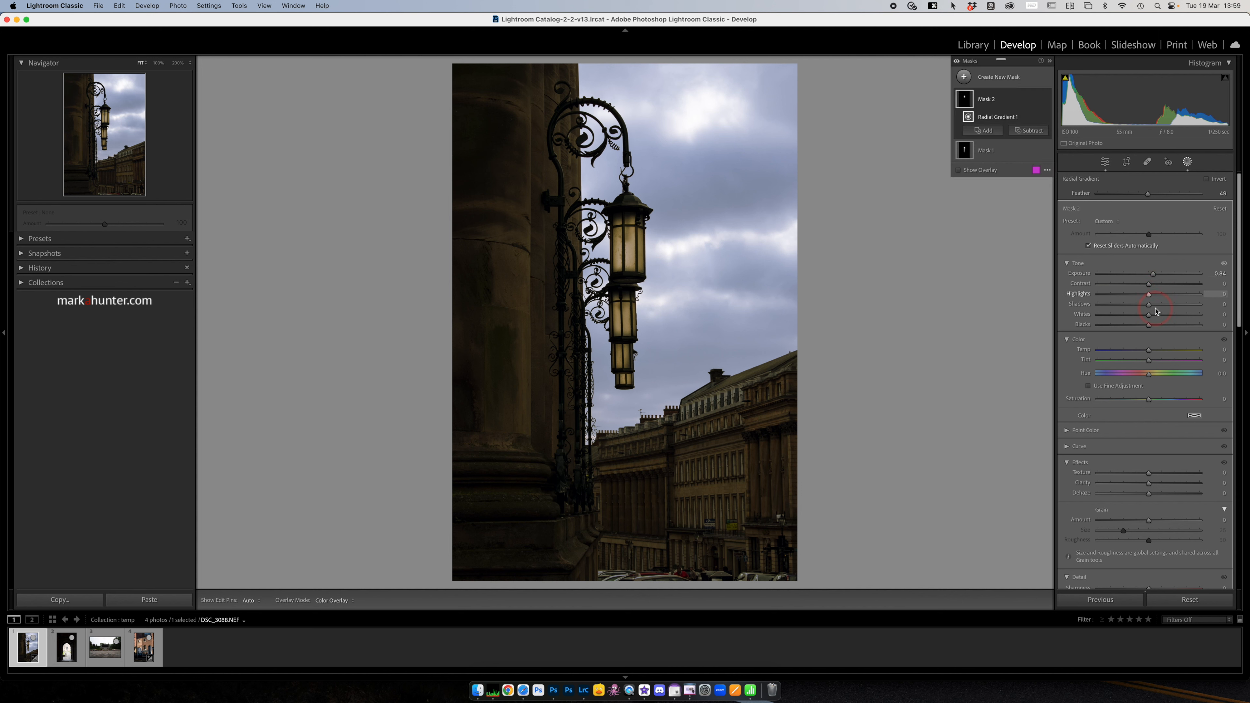
left_click_drag(1151, 319, 1188, 314)
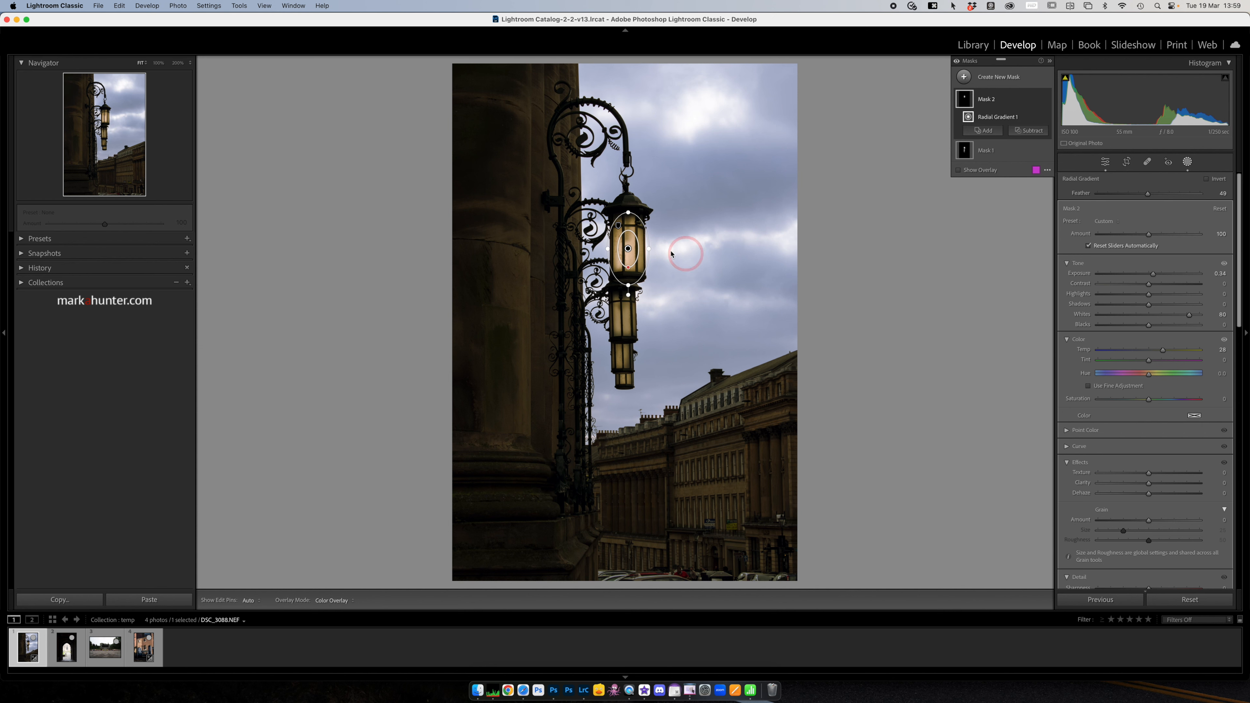
- Duplicate the radial gradient Mask 2 and fit the copy over the middle lamp's glass
right_click(628, 249)
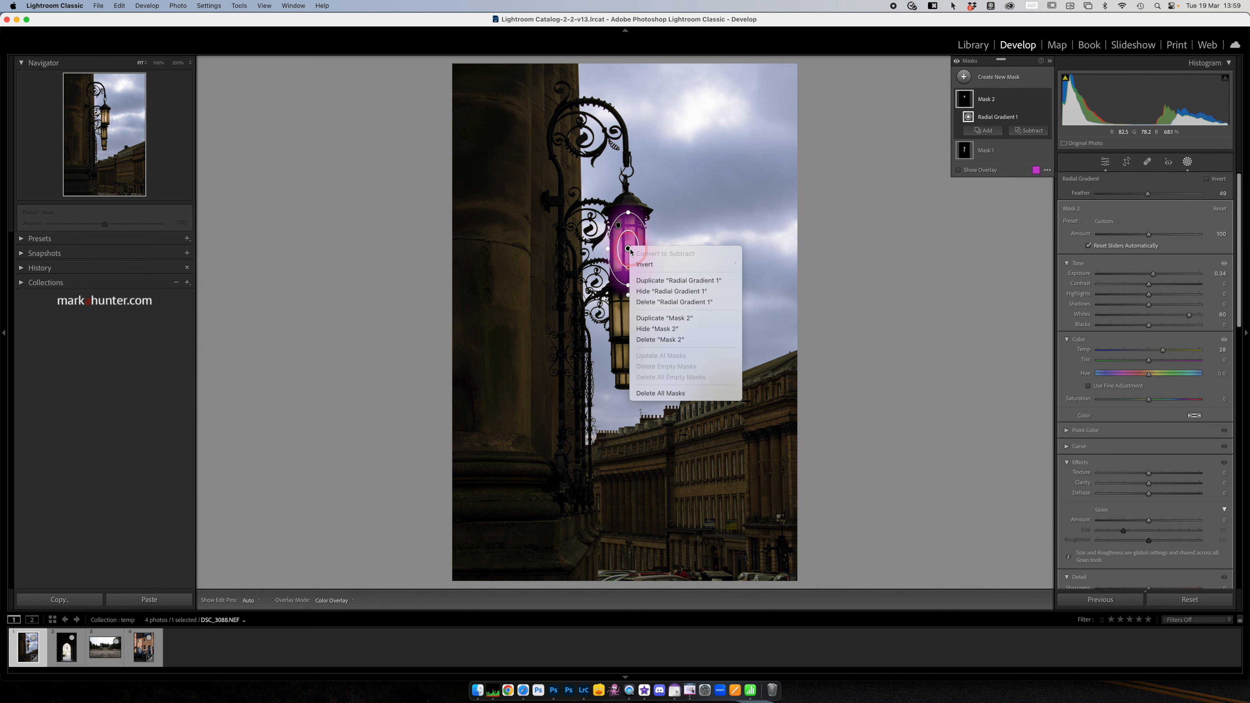
left_click(681, 318)
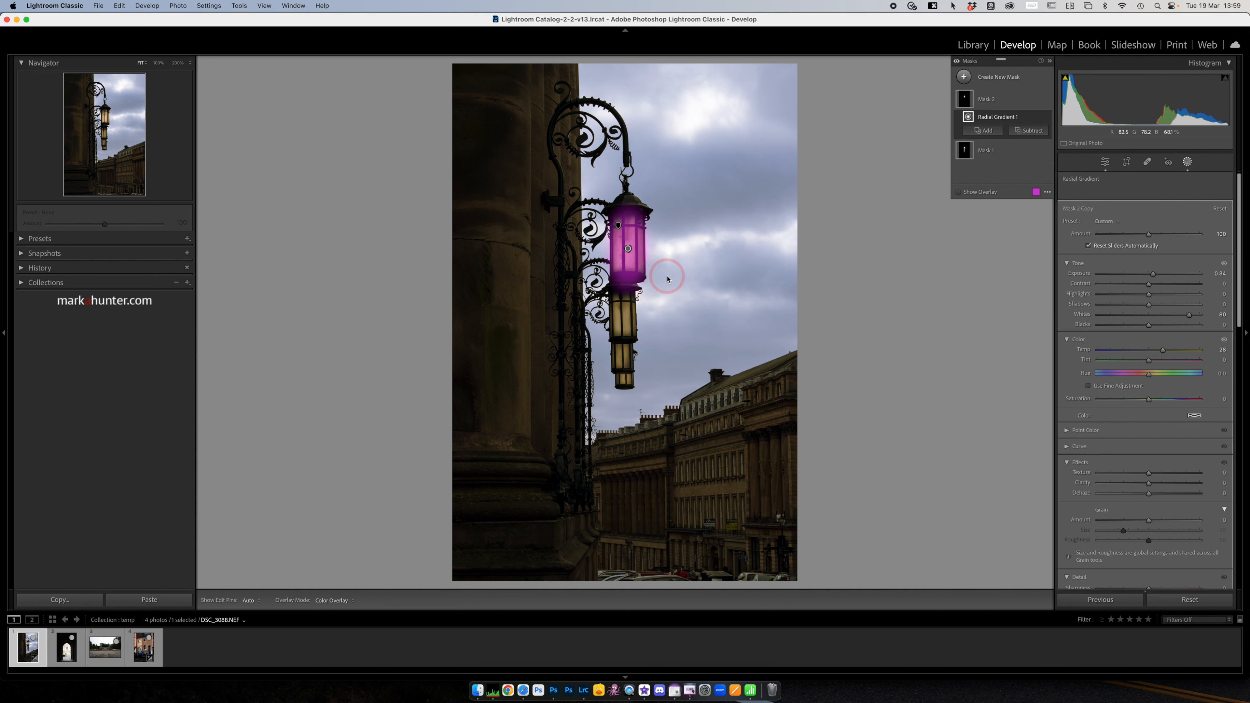
left_click_drag(636, 256, 694, 319)
left_click_drag(716, 321, 623, 314)
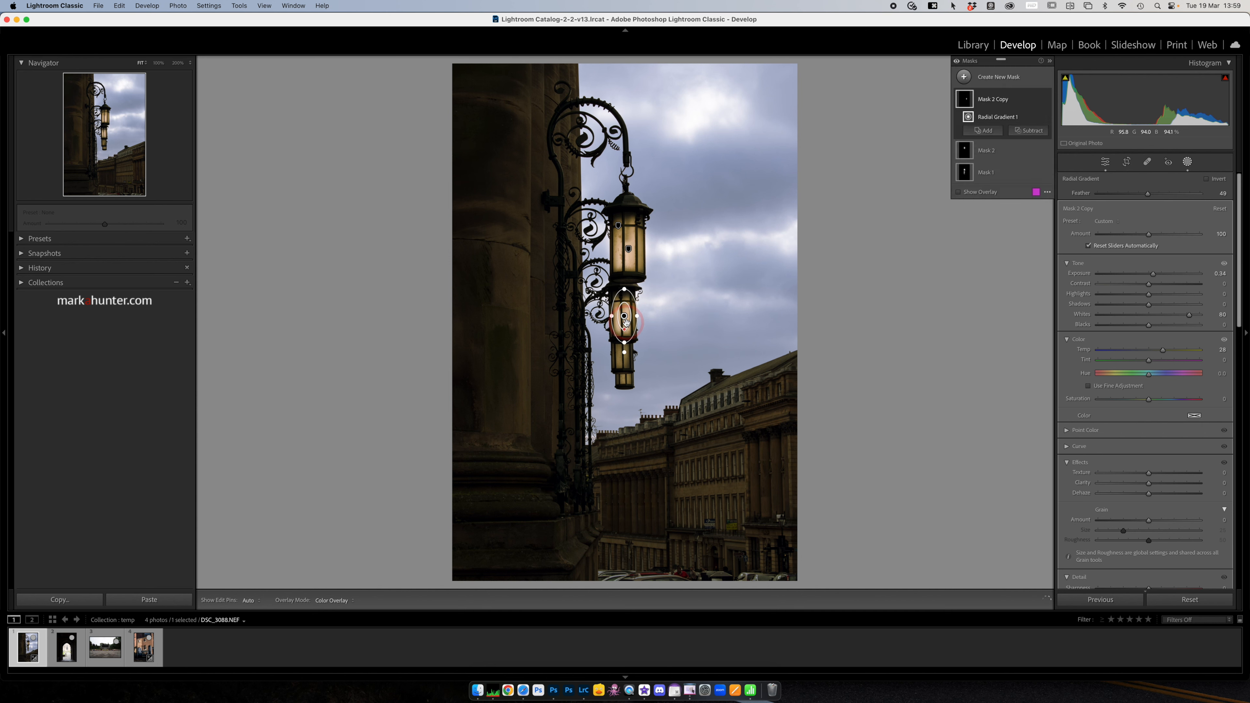
- Duplicate the middle lamp's radial mask and place the copy over the lamp below it
right_click(623, 314)
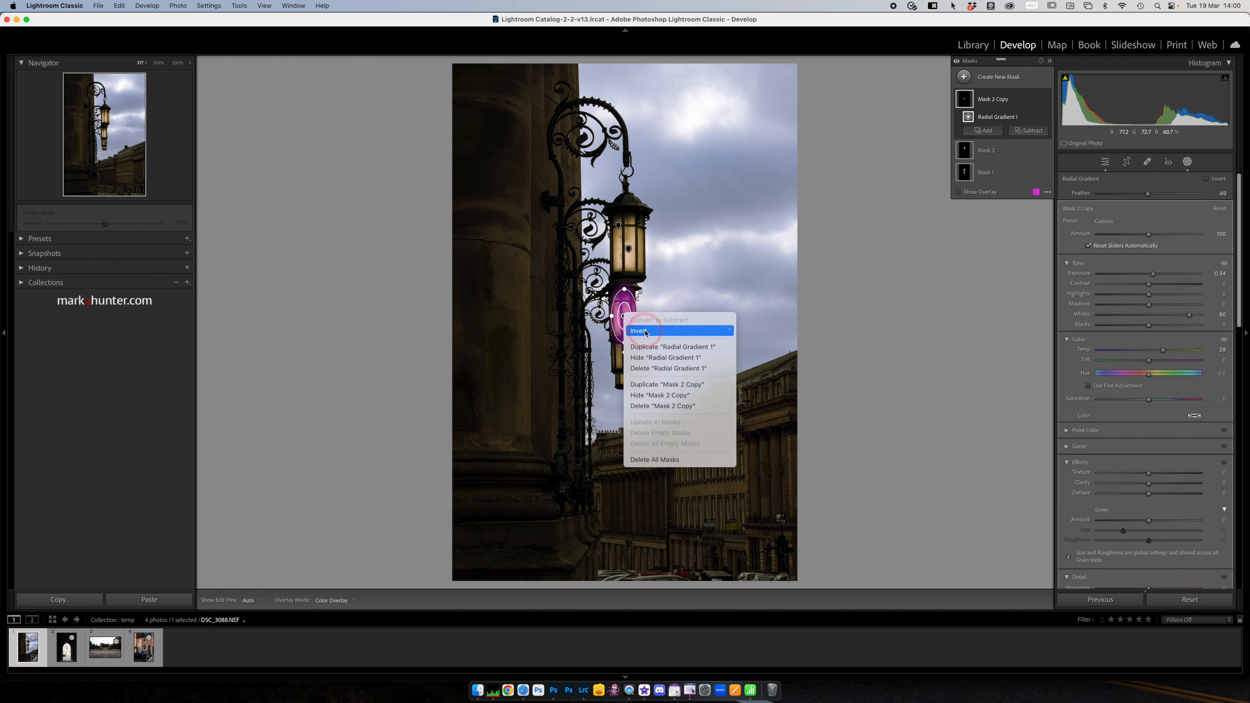
left_click(644, 384)
left_click_drag(624, 315, 623, 355)
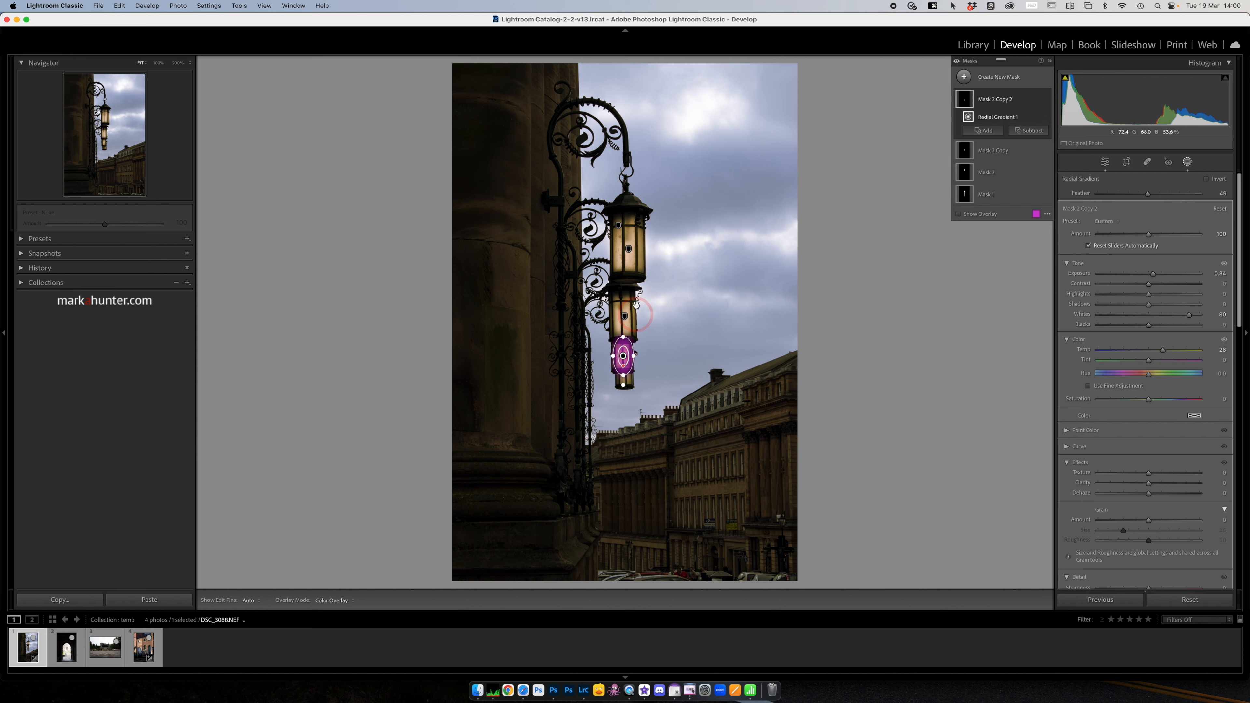
- Duplicate Mask 2 in place over the largest lamp and lower the copy's Whites to 40
right_click(628, 249)
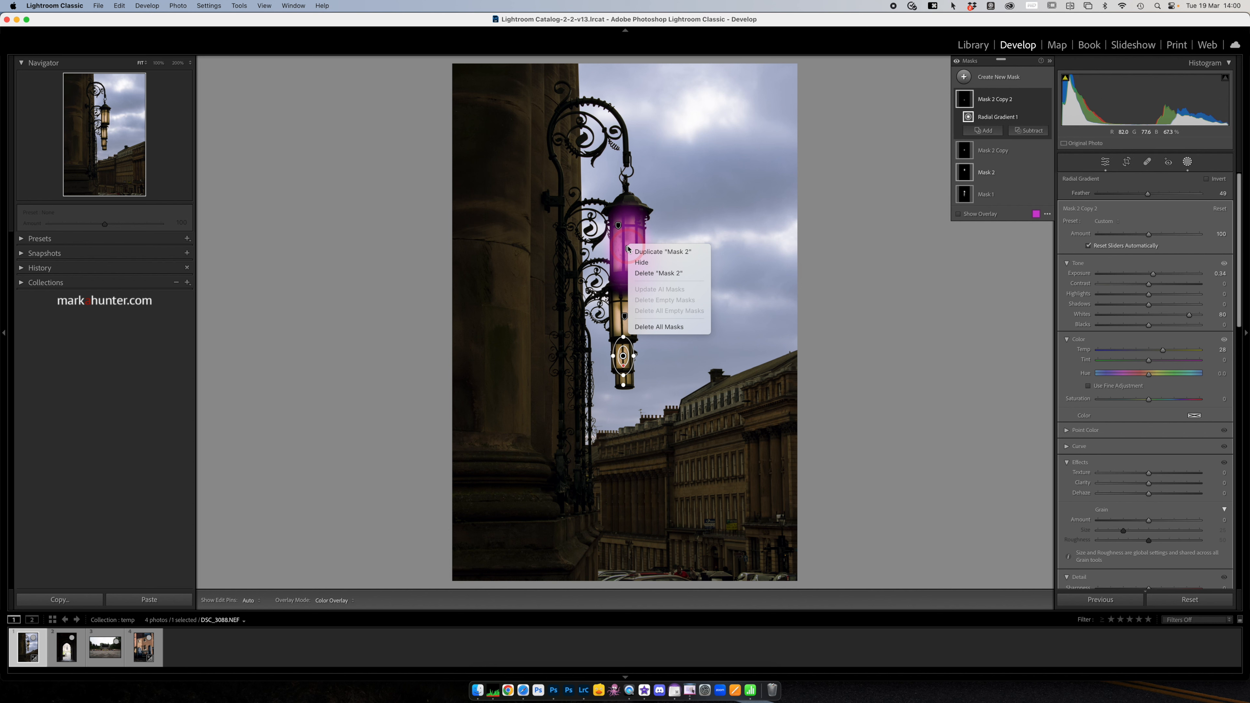
left_click(640, 251)
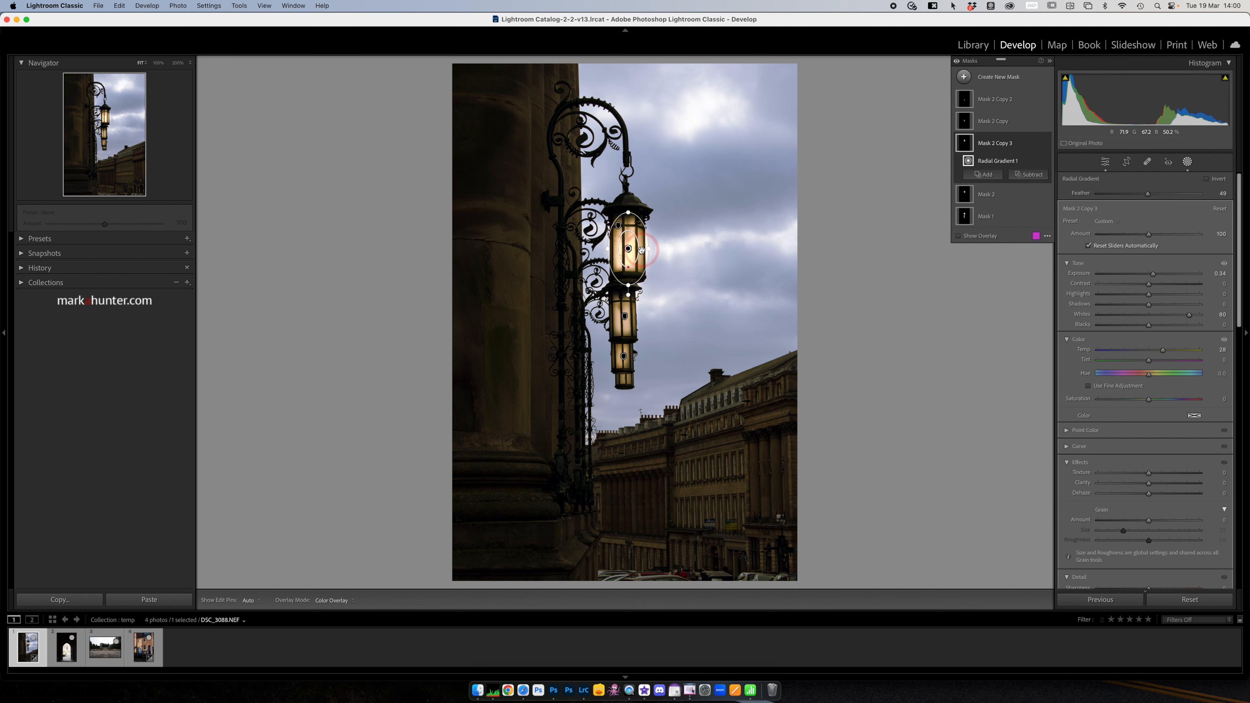
left_click_drag(1189, 317, 1169, 317)
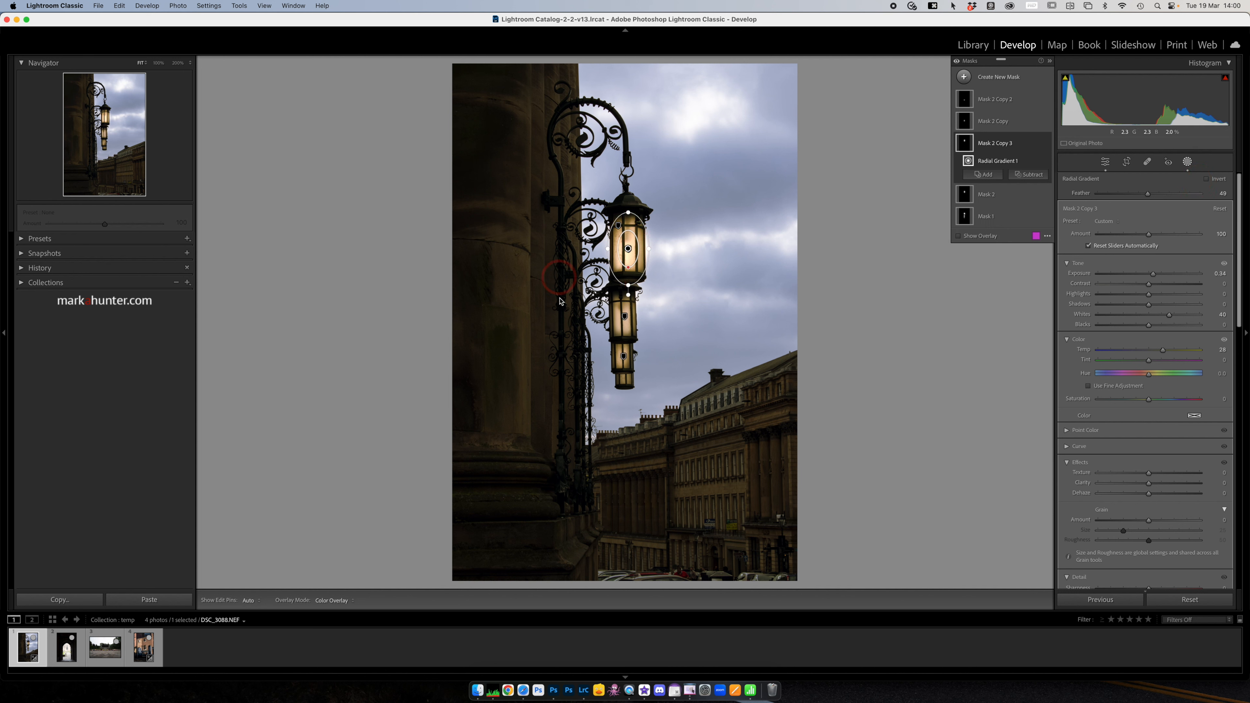
- Create another brush mask with flow and density at 65, and paint a vertical glow along the stone column beside the lamps
left_click(963, 76)
left_click(1009, 165)
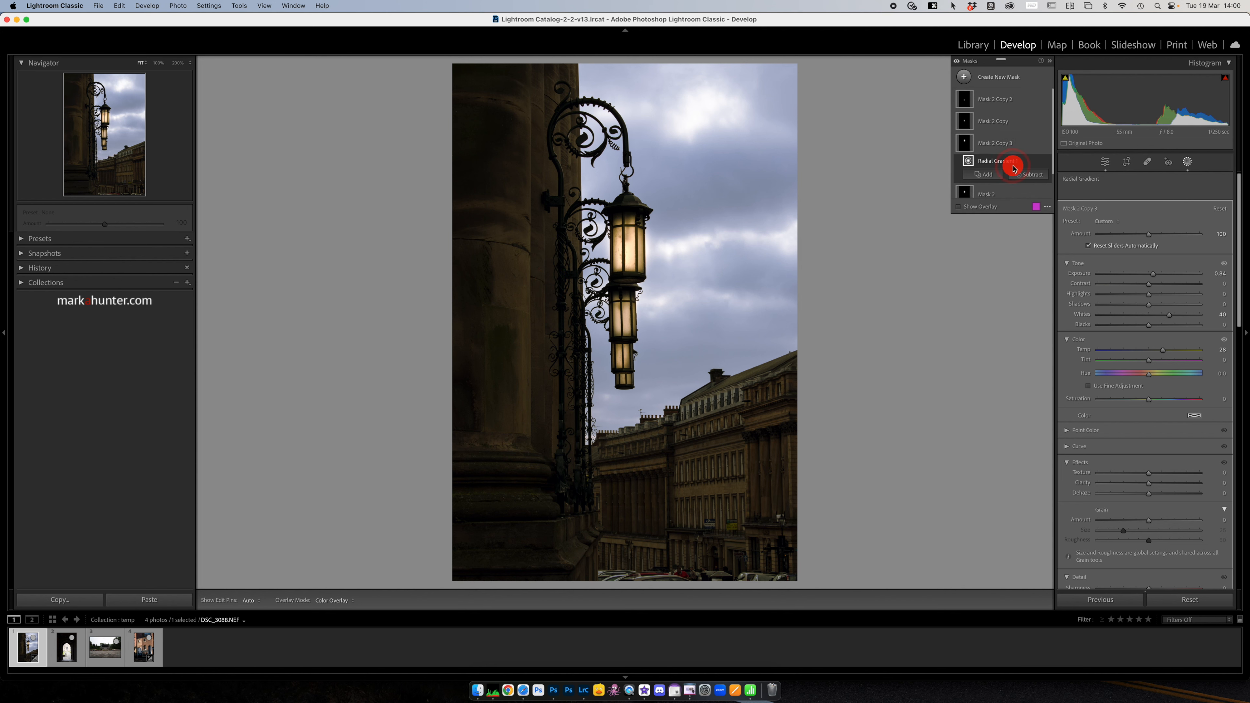
left_click_drag(1200, 222, 1163, 233)
left_click(1033, 248)
left_click(1090, 244)
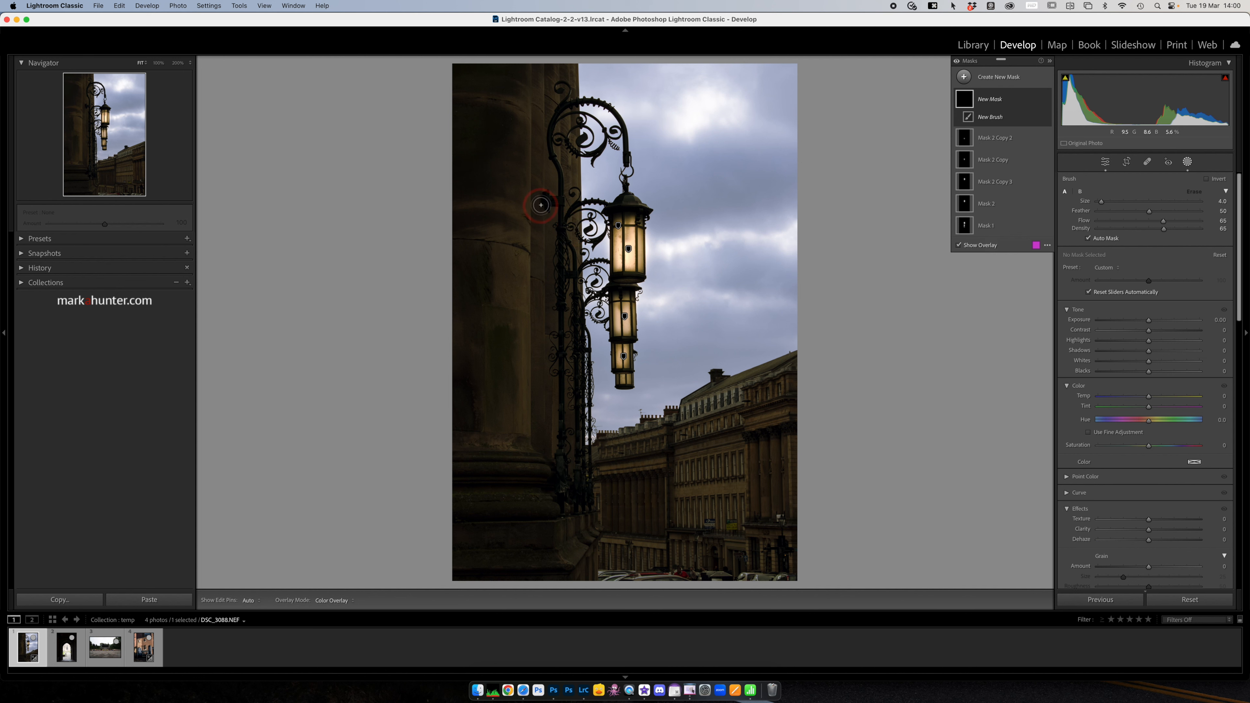
left_click_drag(543, 161, 543, 320)
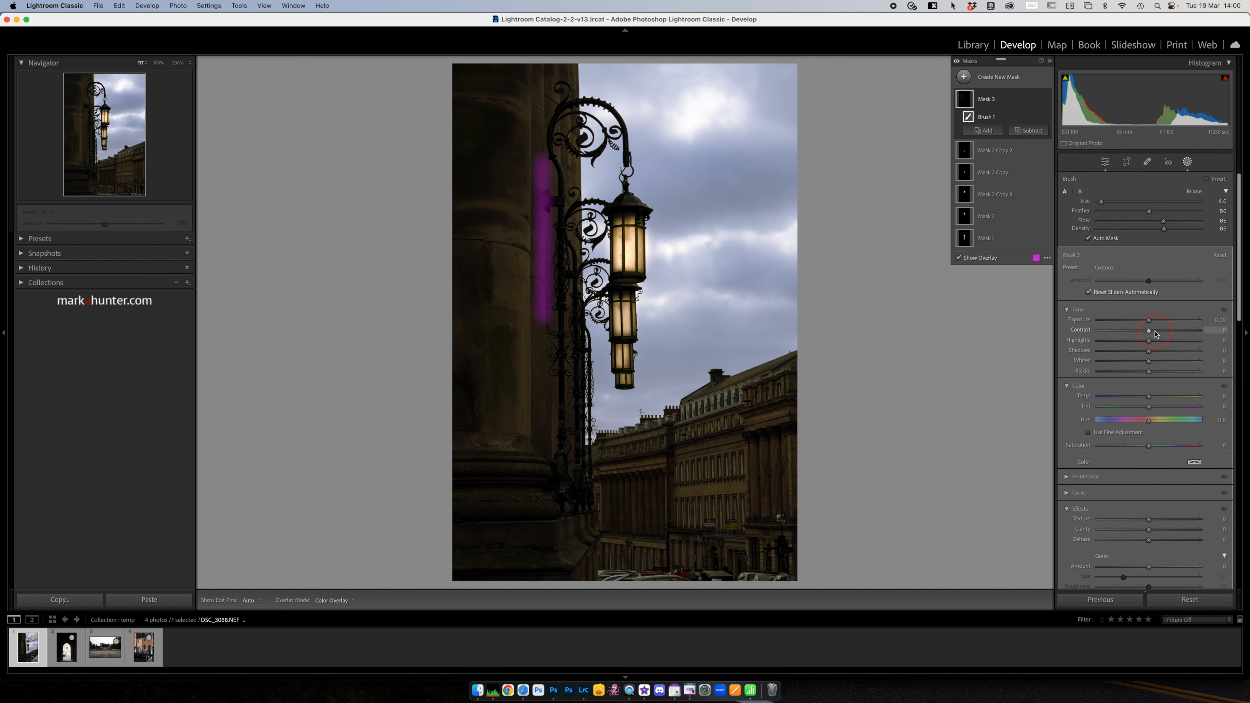
- Set the column mask's Exposure to 2.24 and Temp to 86, and brush more glow down the stone and ironwork
left_click_drag(1148, 319, 1177, 319)
left_click_drag(1149, 396, 1193, 397)
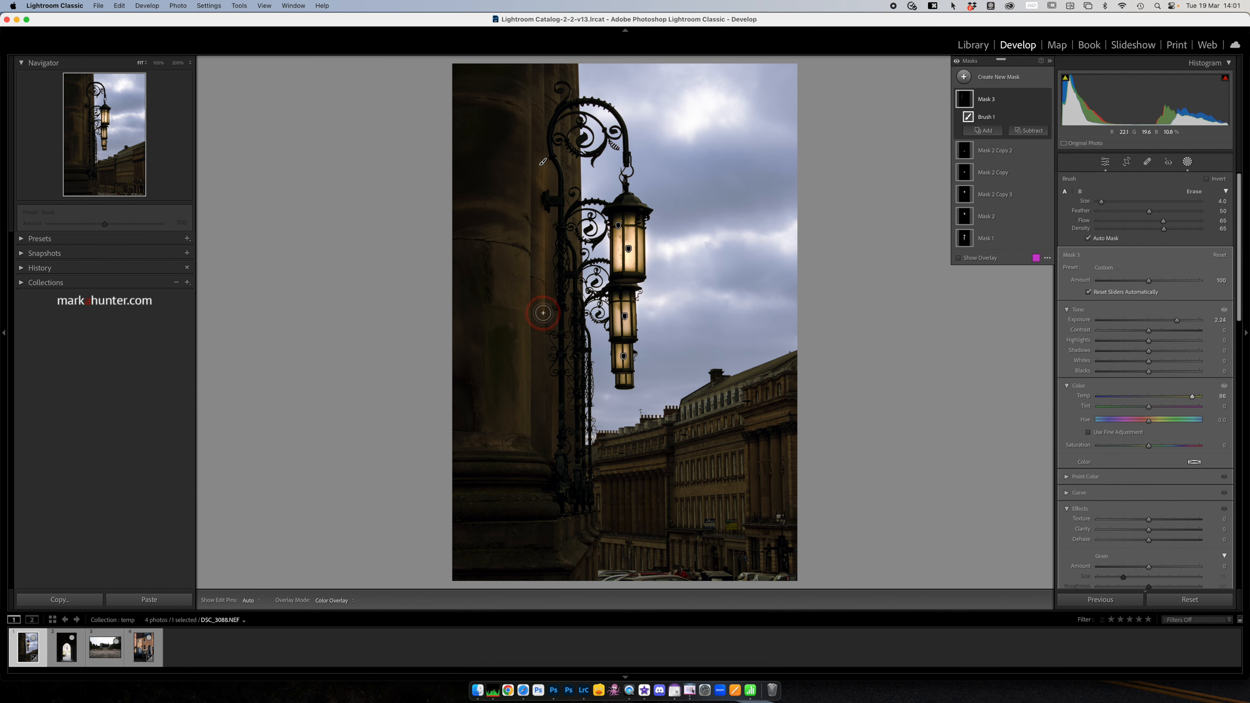
mouse_move(542, 313)
left_mouse_down()
mouse_move(544, 345)
mouse_move(566, 267)
mouse_move(570, 327)
mouse_move(585, 324)
mouse_move(572, 328)
mouse_move(585, 376)
left_mouse_up()
left_click(572, 324)
left_click_drag(539, 206, 542, 327)
left_click_drag(538, 188, 559, 407)
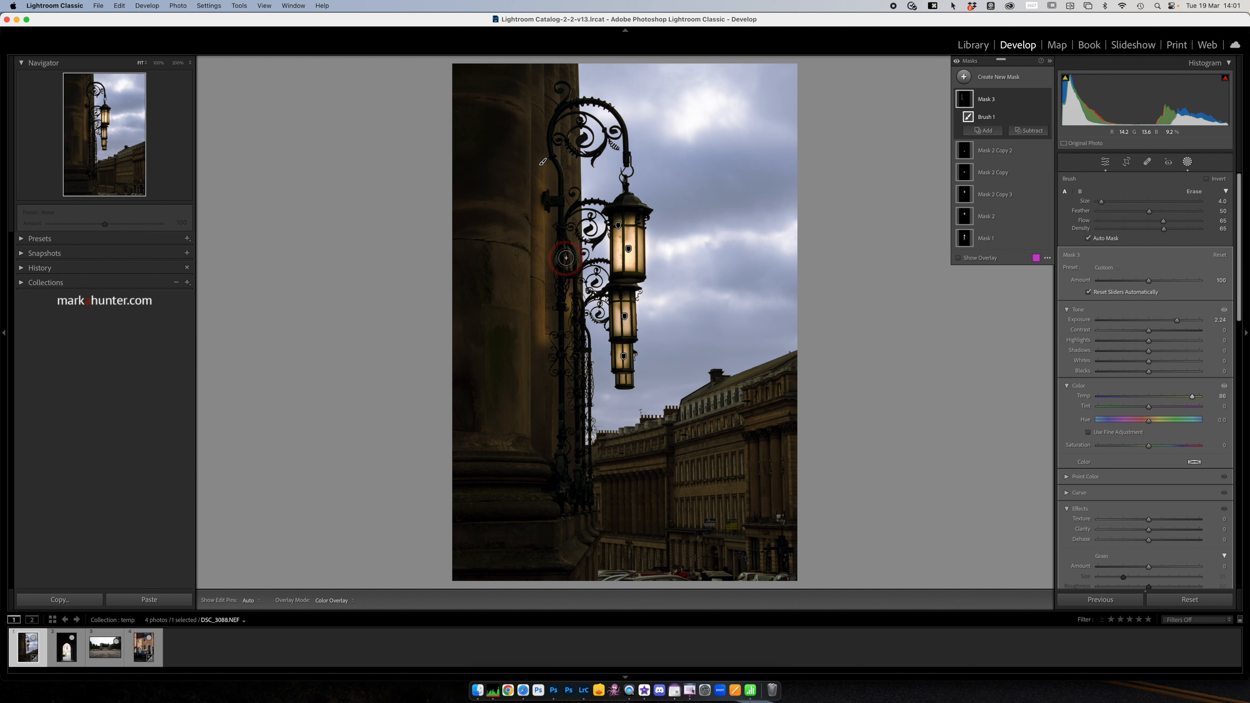
- Brush more glow down the ironwork, set the column mask's Amount to 71, and compare the photo with and without it
left_click_drag(564, 244, 566, 325)
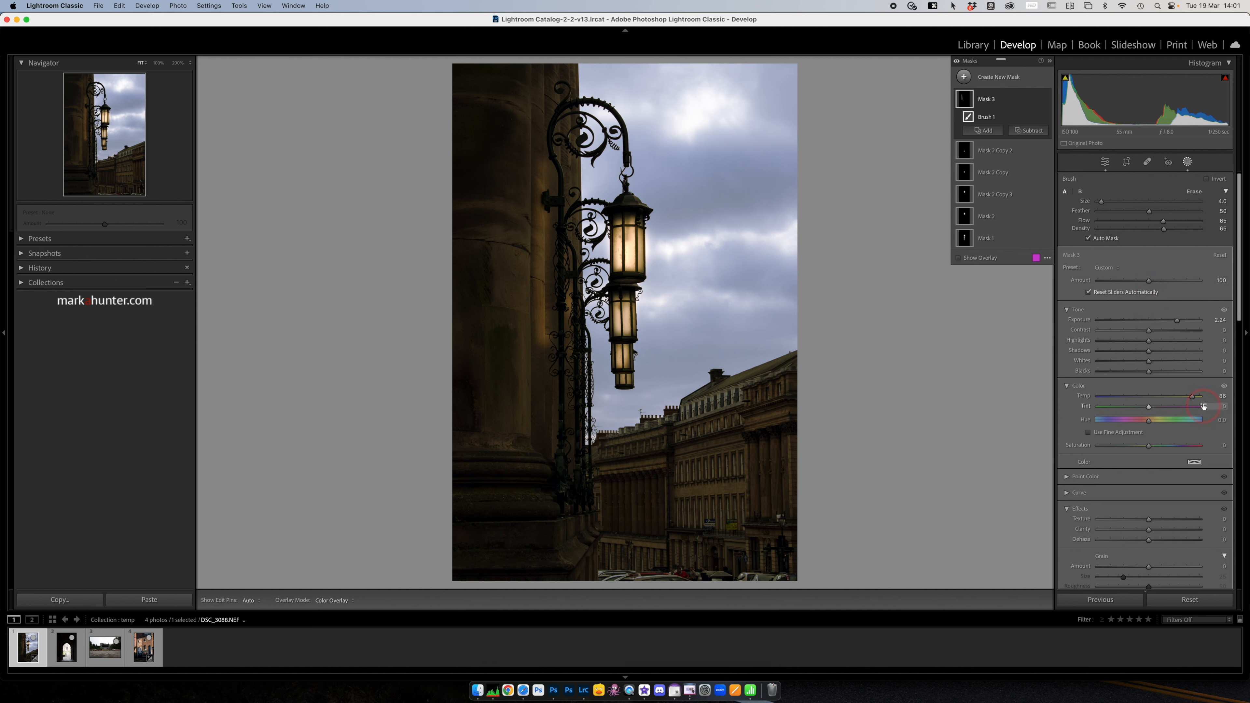
left_click_drag(1149, 282, 1134, 284)
left_click(1063, 118)
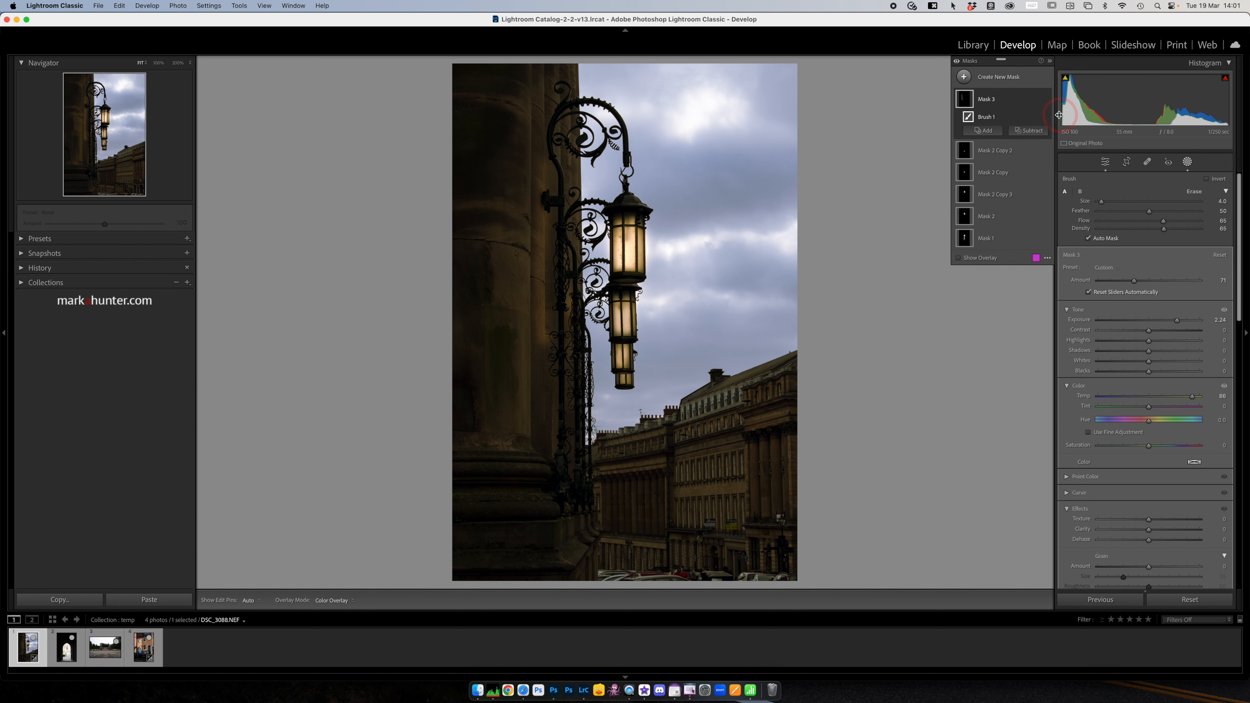
left_click(1046, 100)
left_click(1046, 100)
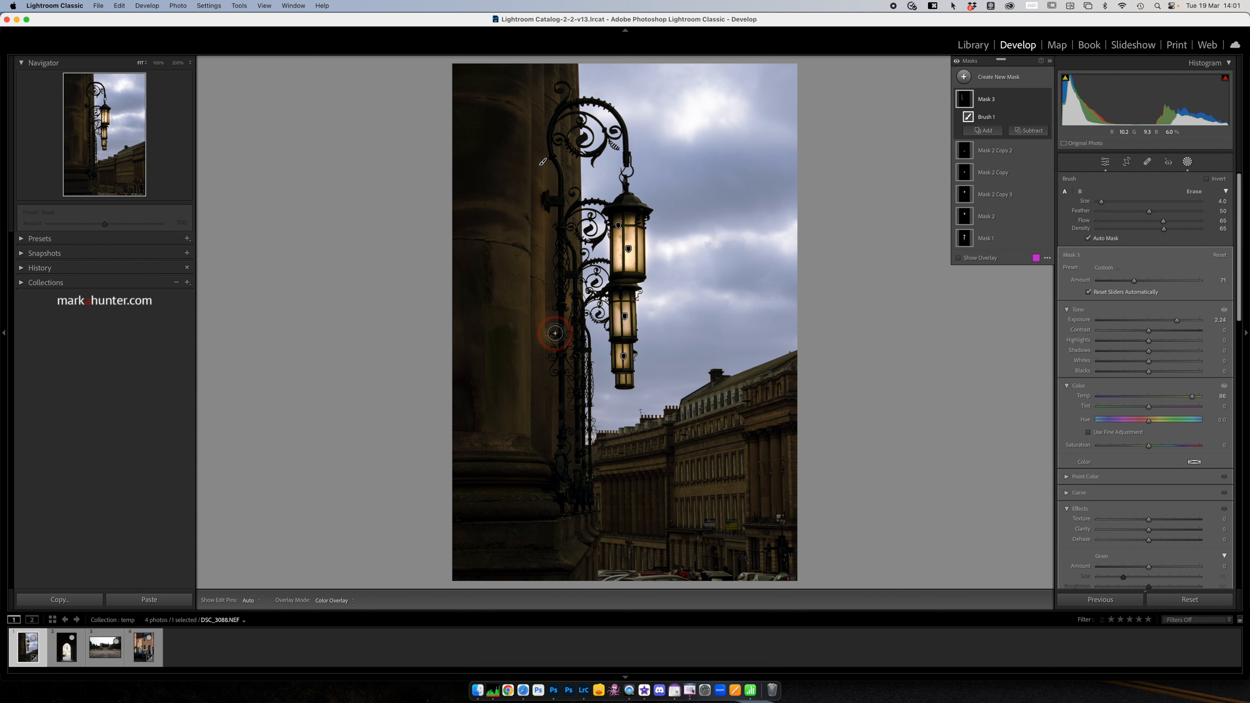
- Erase excess glow from the column mask along the lower ironwork and around the upper bracket
key("alt")
left_click_drag(557, 333, 561, 408)
left_click_drag(546, 172, 561, 136)
- Create a Select Sky mask and set its Exposure to -0.38
left_click(965, 78)
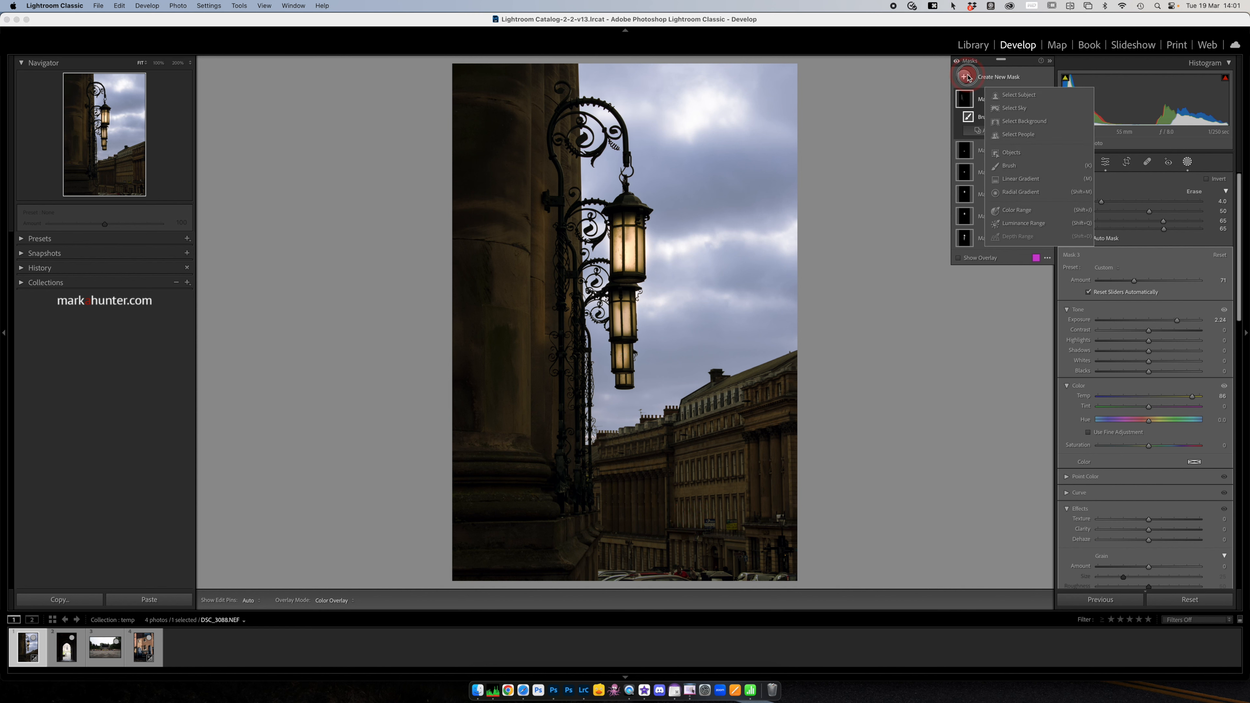
left_click(1012, 108)
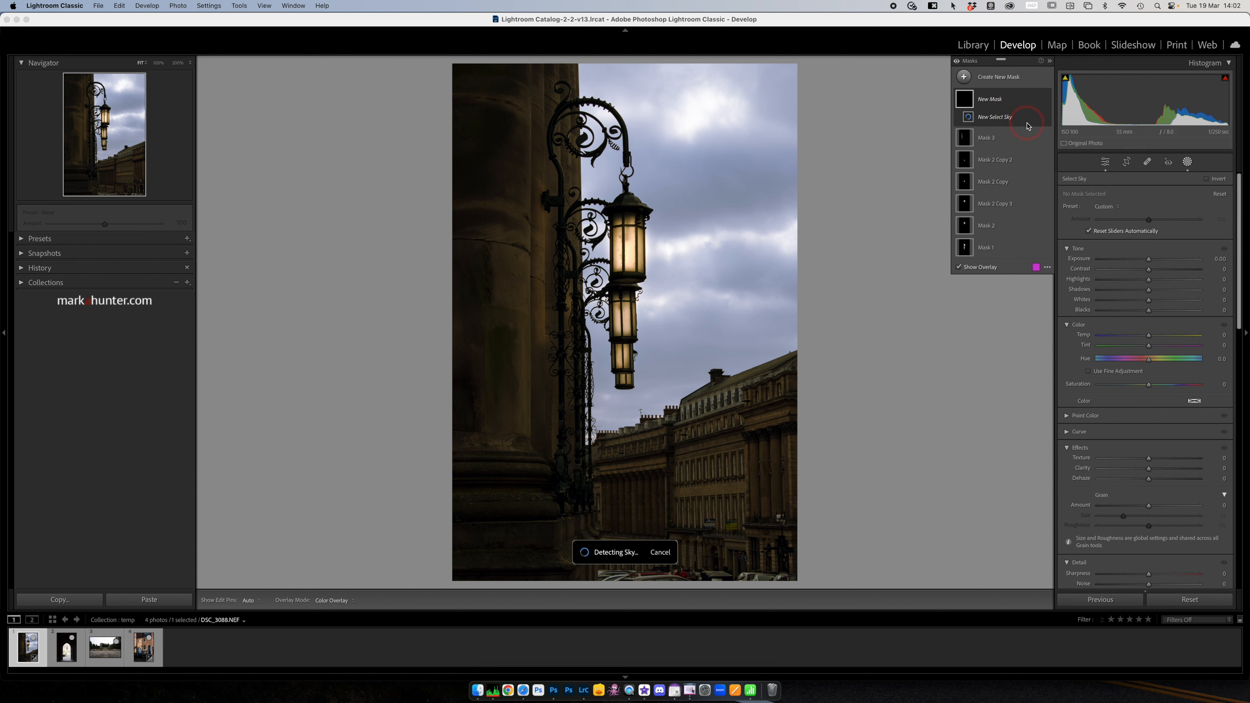
left_click(1148, 260)
left_click_drag(1148, 260, 1143, 259)
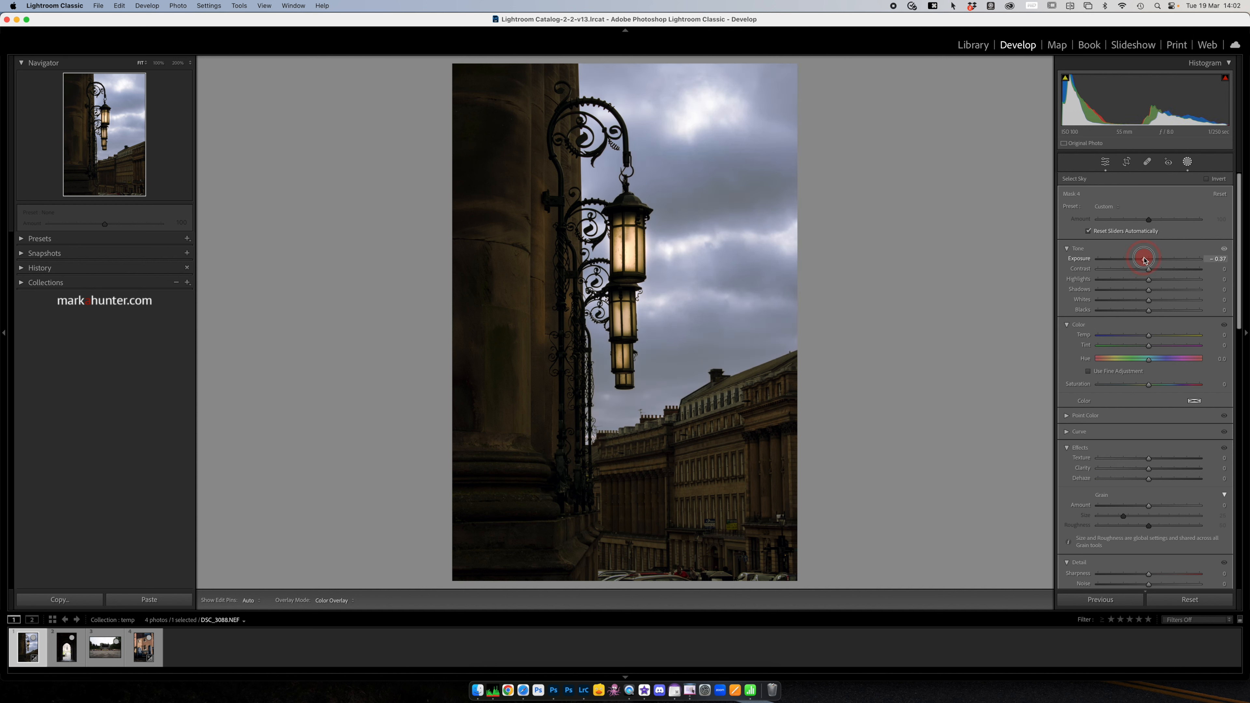
left_click_drag(1145, 260, 1144, 260)
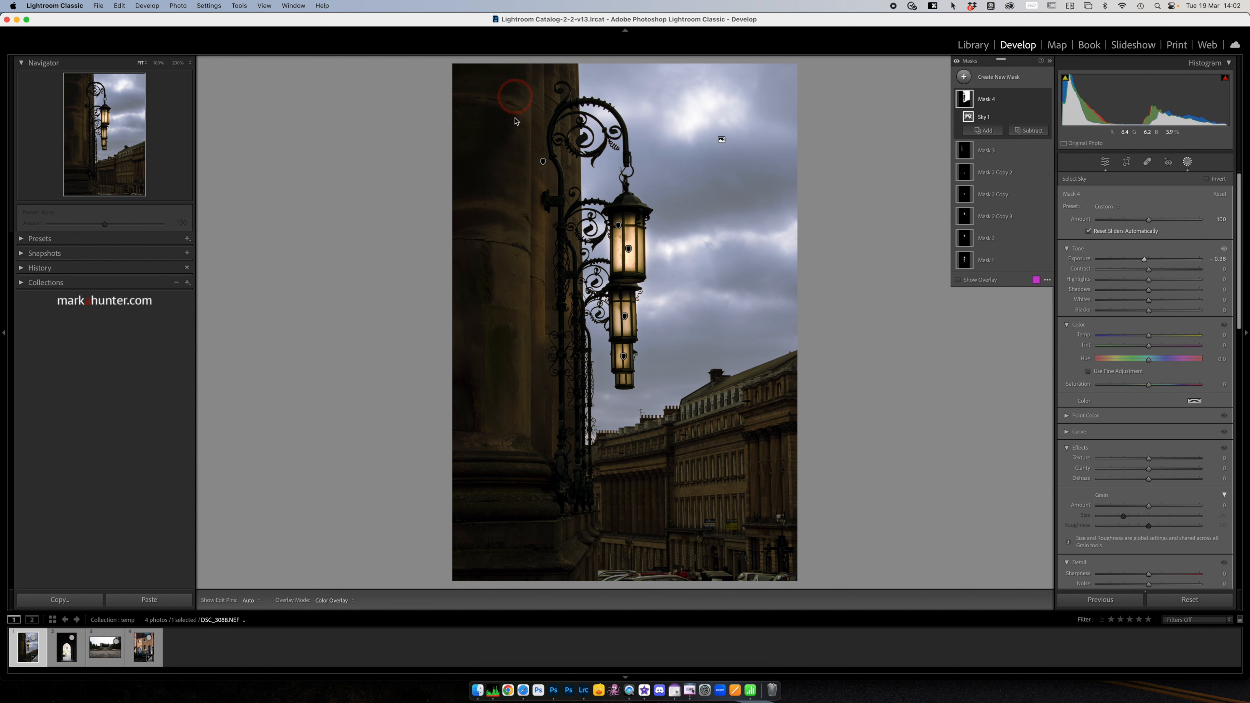
- Add a linear gradient mask covering the stone column and set its Shadows to 12
left_click(963, 76)
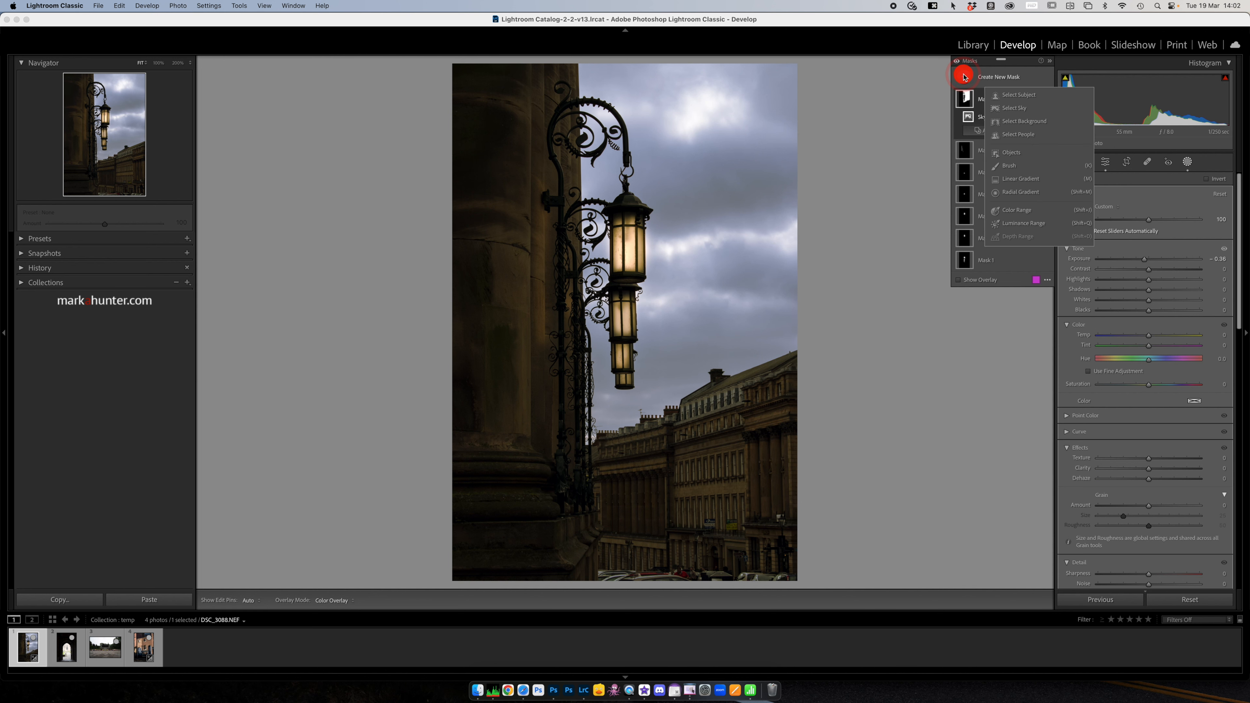
left_click(1012, 179)
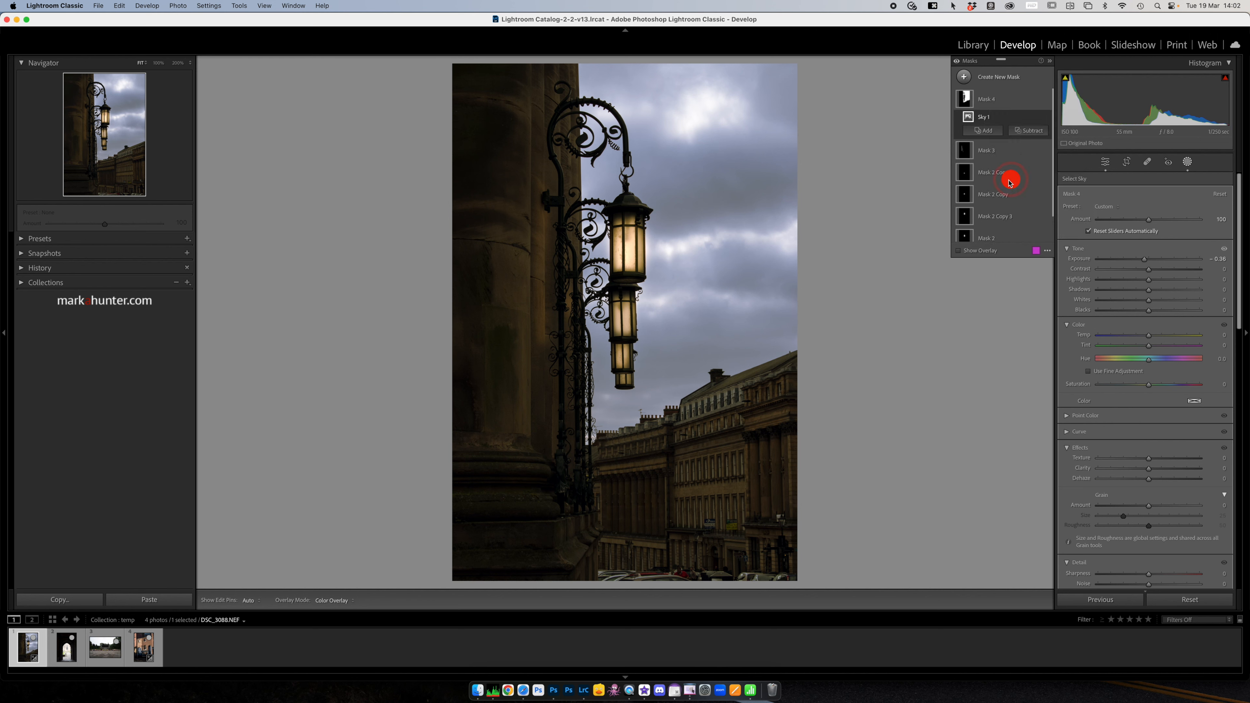
mouse_move(547, 276)
left_mouse_down()
mouse_move(584, 275)
mouse_move(523, 276)
left_mouse_up()
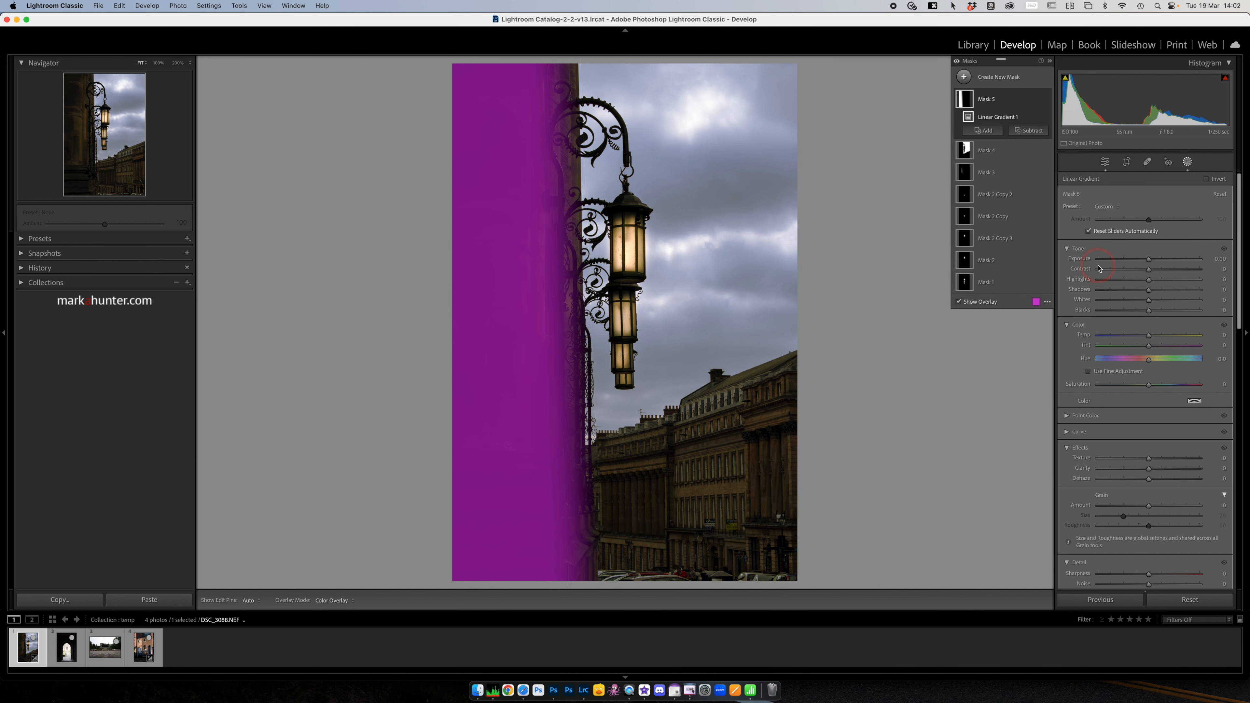
left_click_drag(1150, 292, 1155, 291)
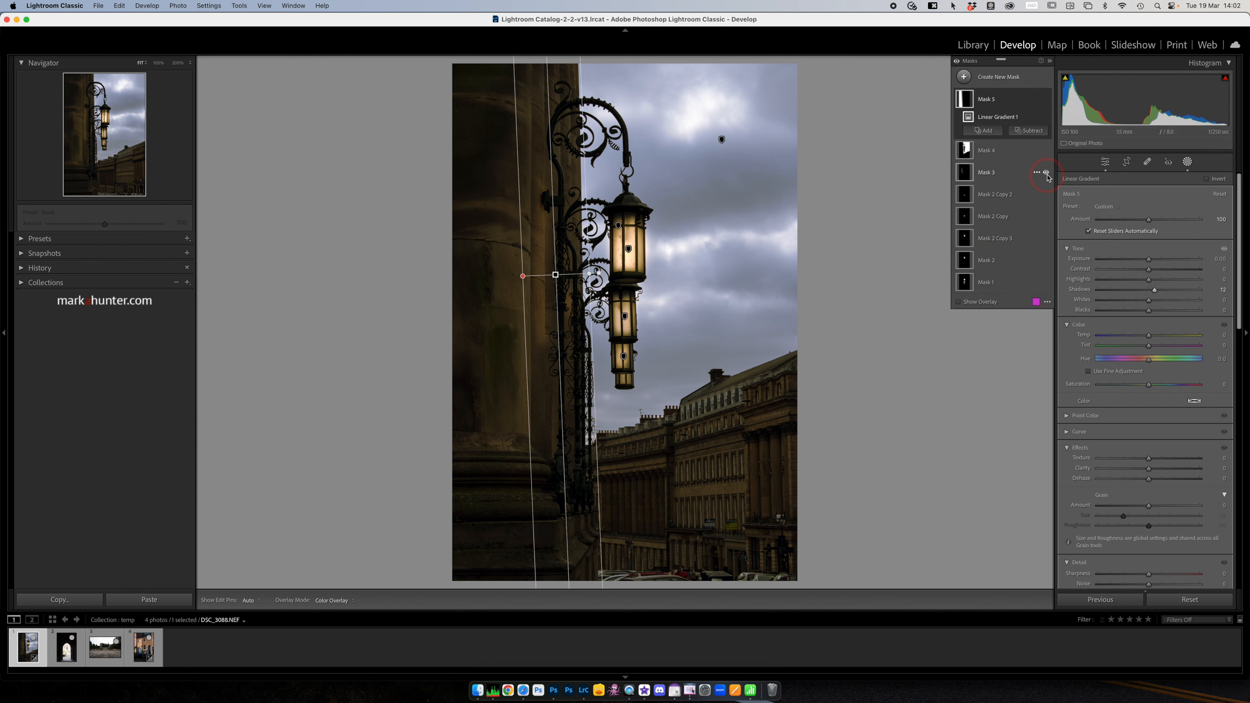
- Compare the photo with and without Mask 3, and raise the Clarity of the column's linear gradient mask
left_click(1045, 173)
left_click(1046, 172)
left_click(1045, 172)
left_click(1045, 172)
left_click(1219, 504)
left_click_drag(1148, 471, 1162, 470)
left_click(1188, 163)
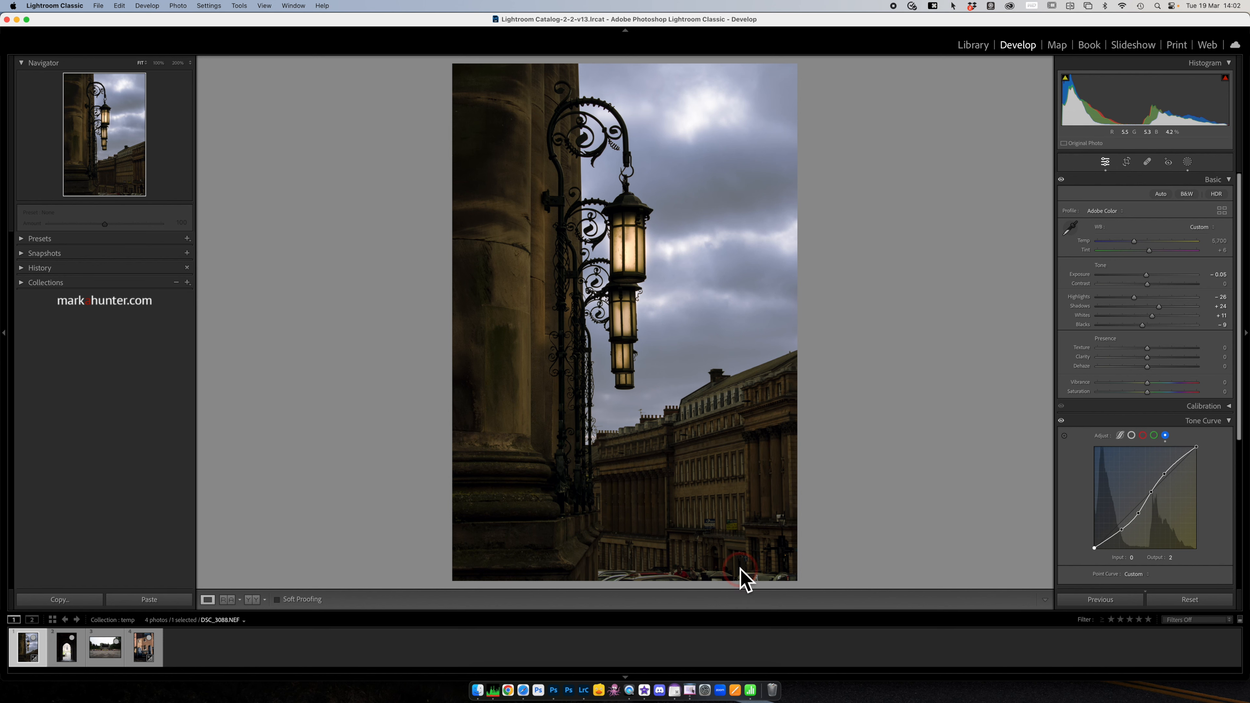
- Crop the parked cars off the base of the lamp photo and straighten it by 0.30
key("r")
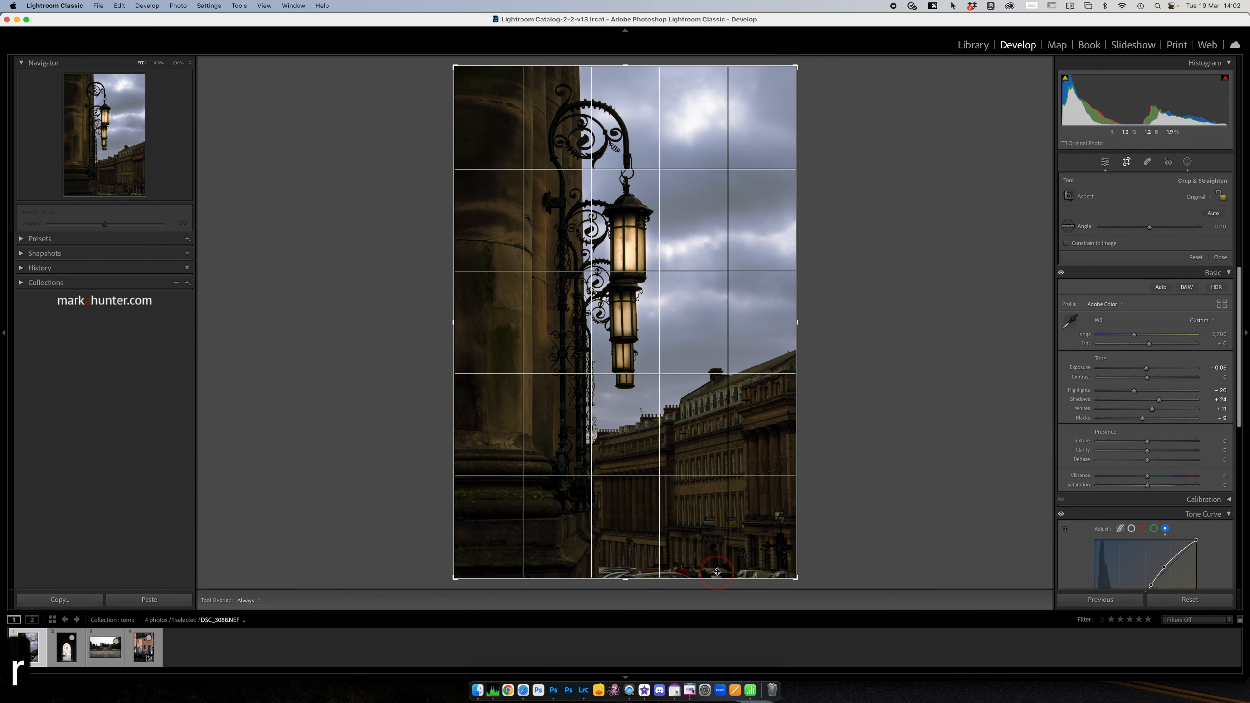
left_click_drag(633, 581, 631, 547)
left_click_drag(620, 109, 619, 102)
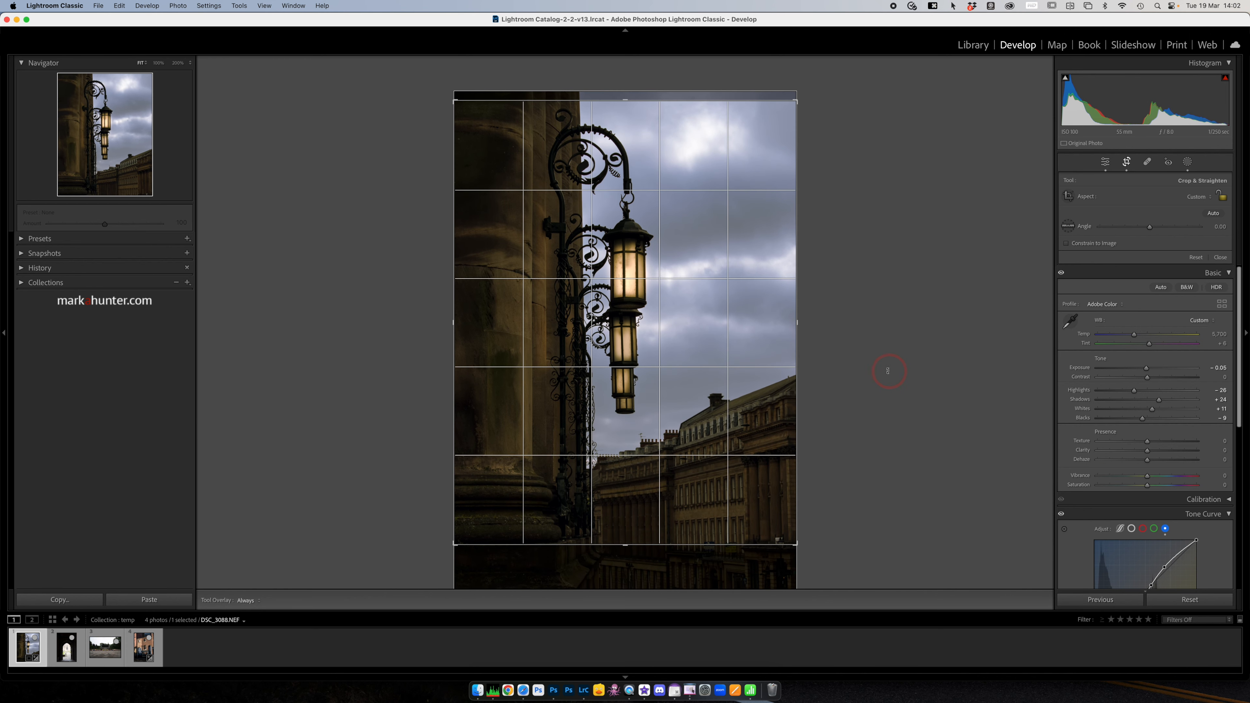
left_click_drag(867, 369, 866, 367)
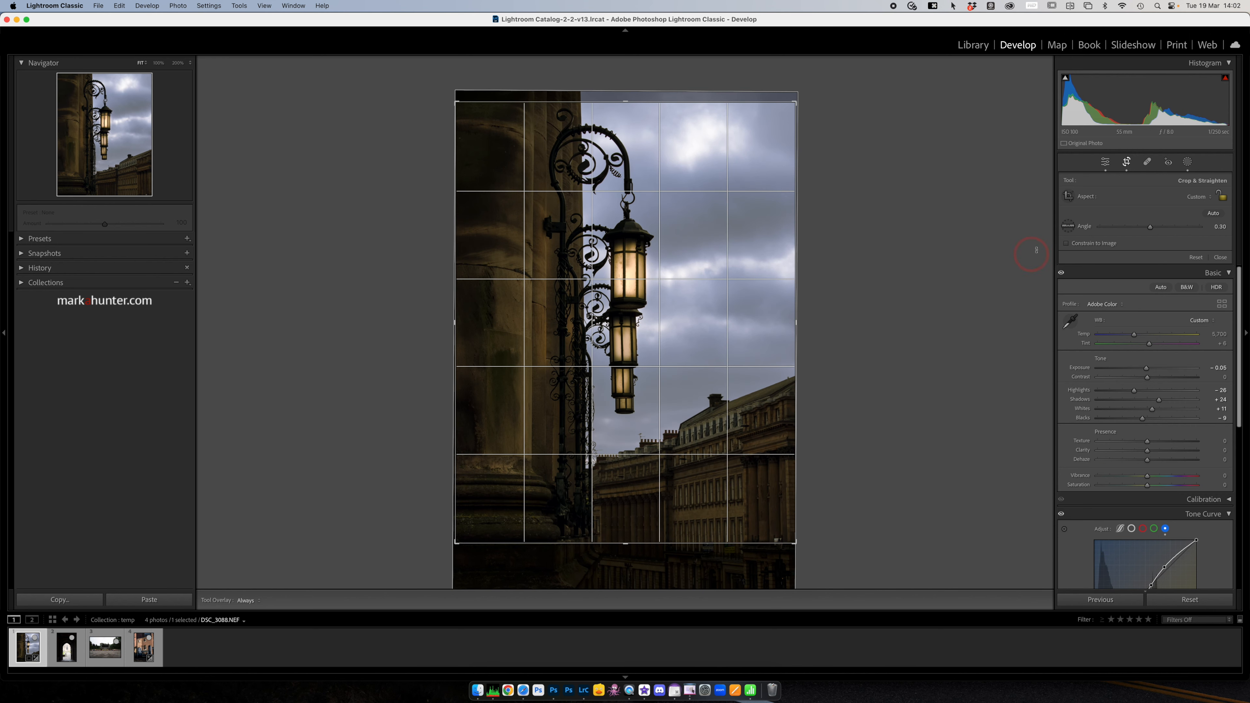
left_click(1126, 162)
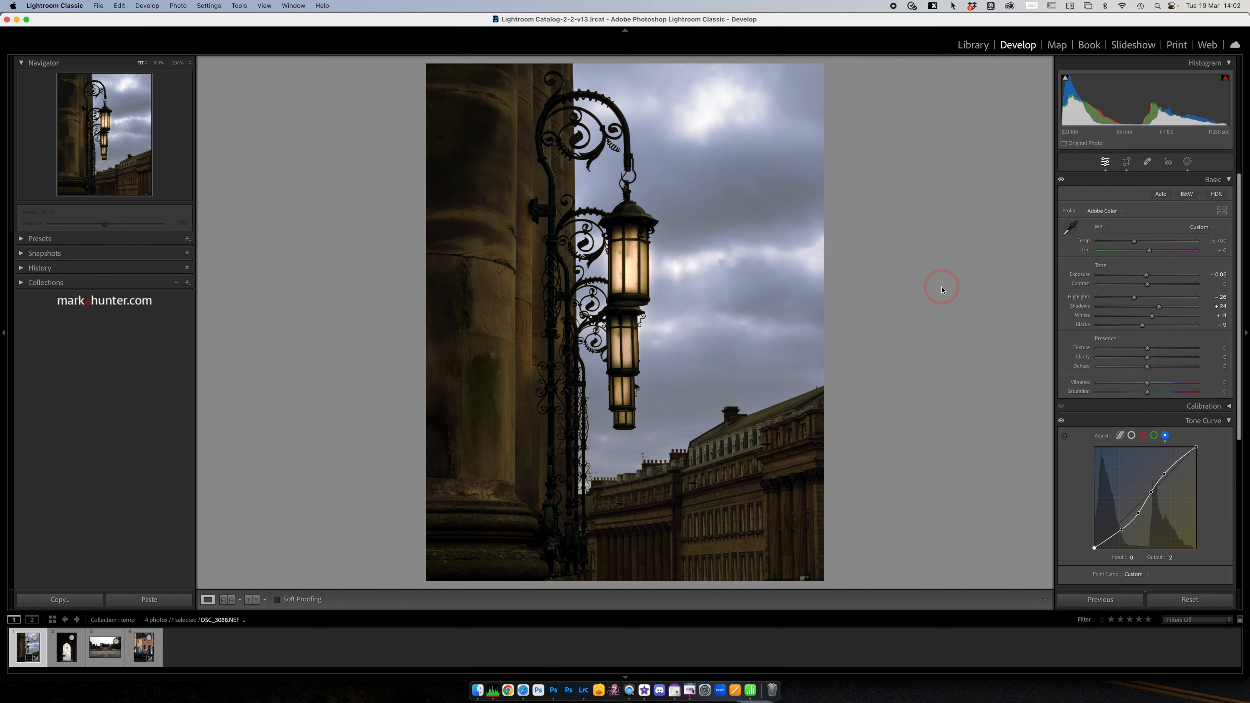
- Compare the finished street lamp photo with its unedited version several times
key("backslash")
key("backslash")
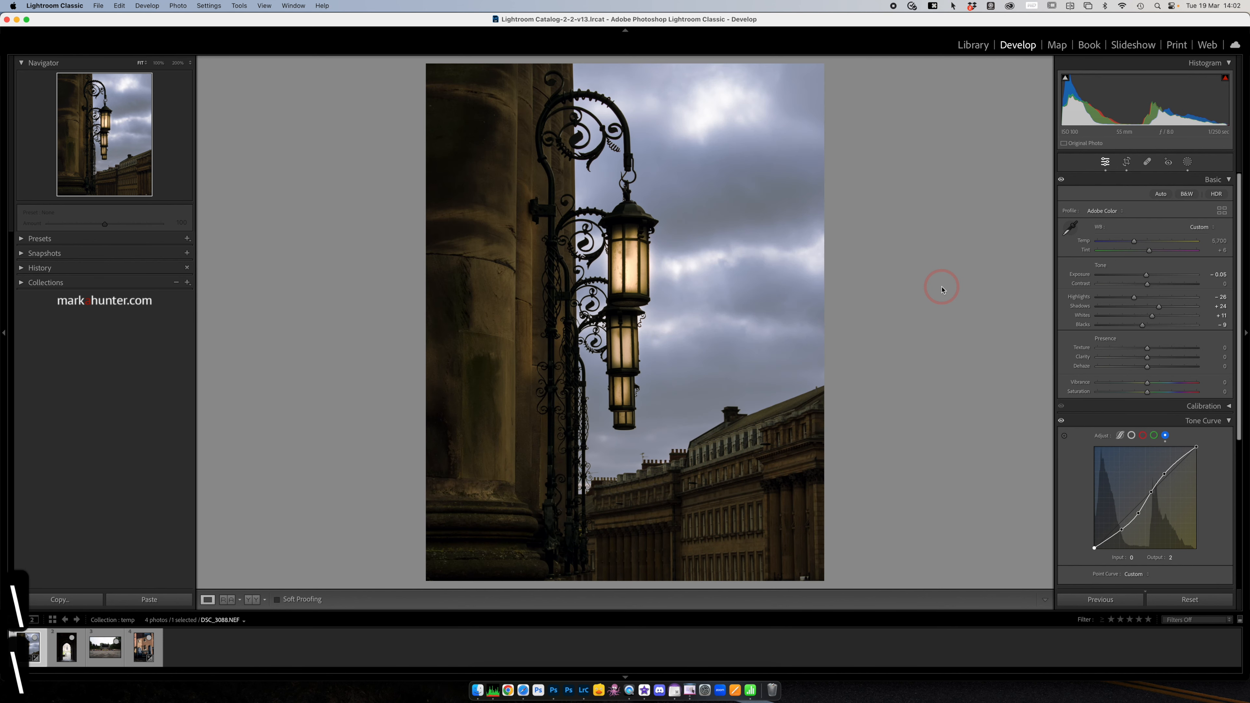
key("backslash")
key("backslash")
key("backslash")
key("backslash")
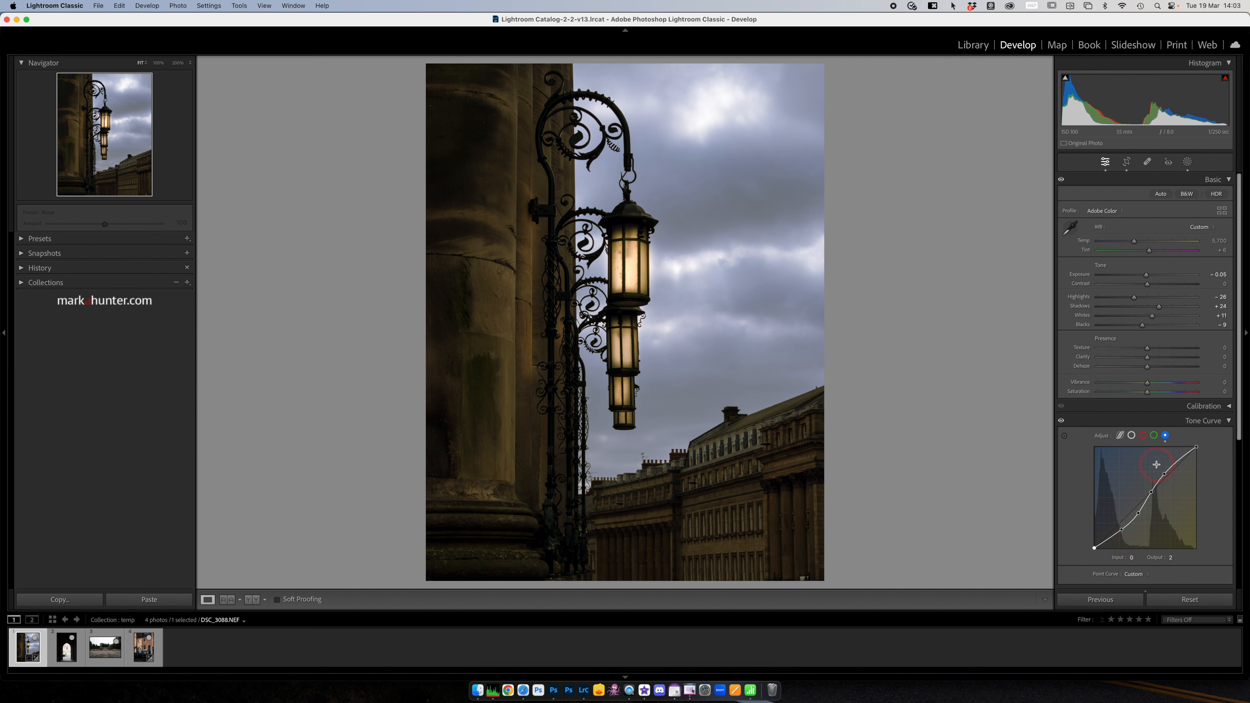
- Open the archway photo DSC_3118.NEF and crop away the dark area above the arch
left_click(72, 654)
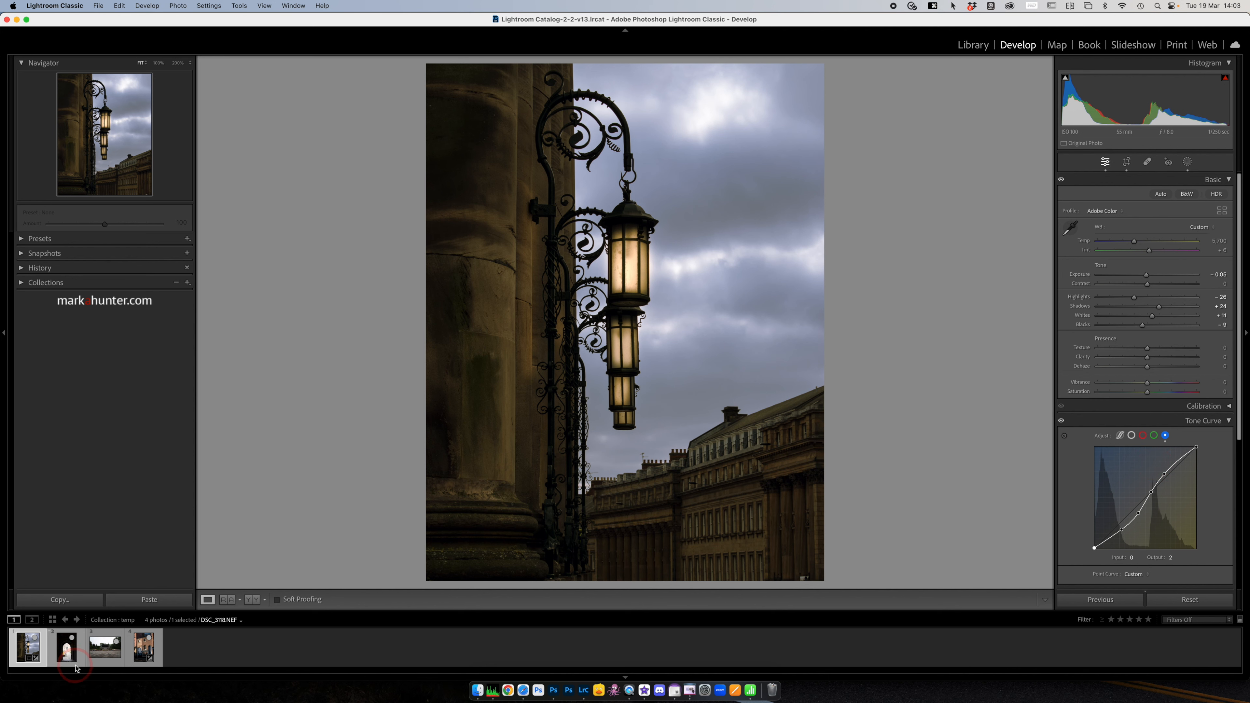
left_click(70, 652)
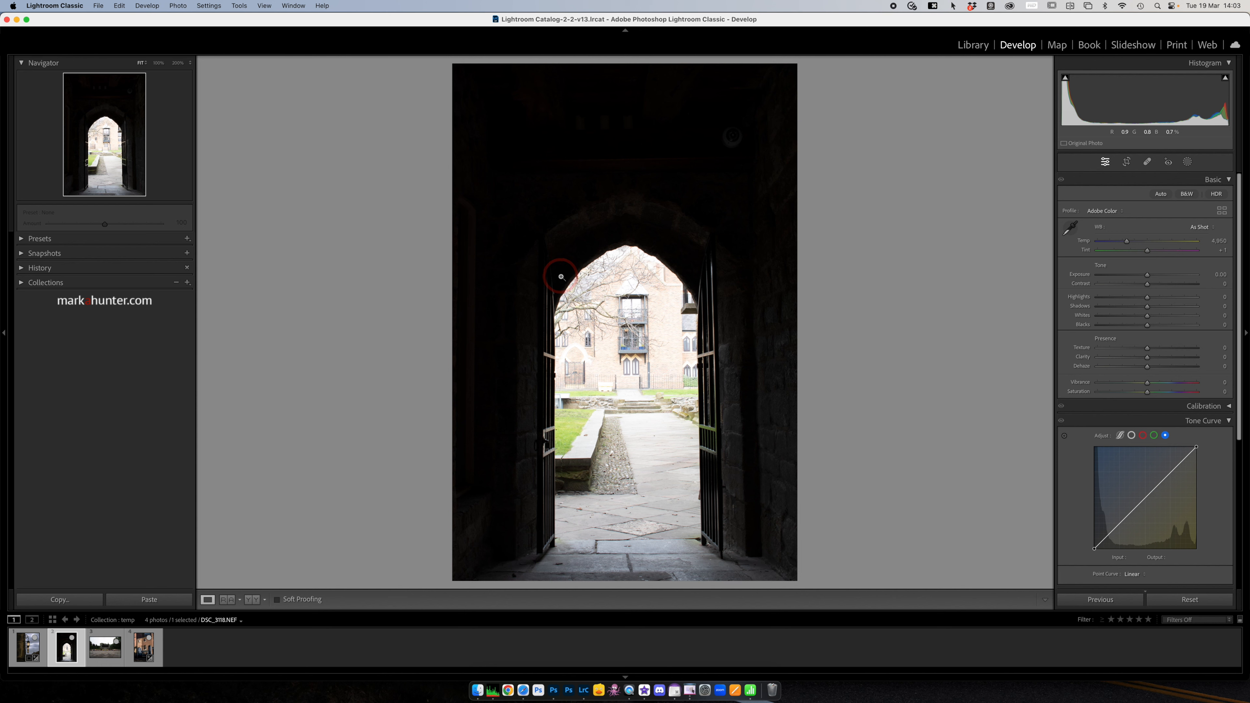
key("r")
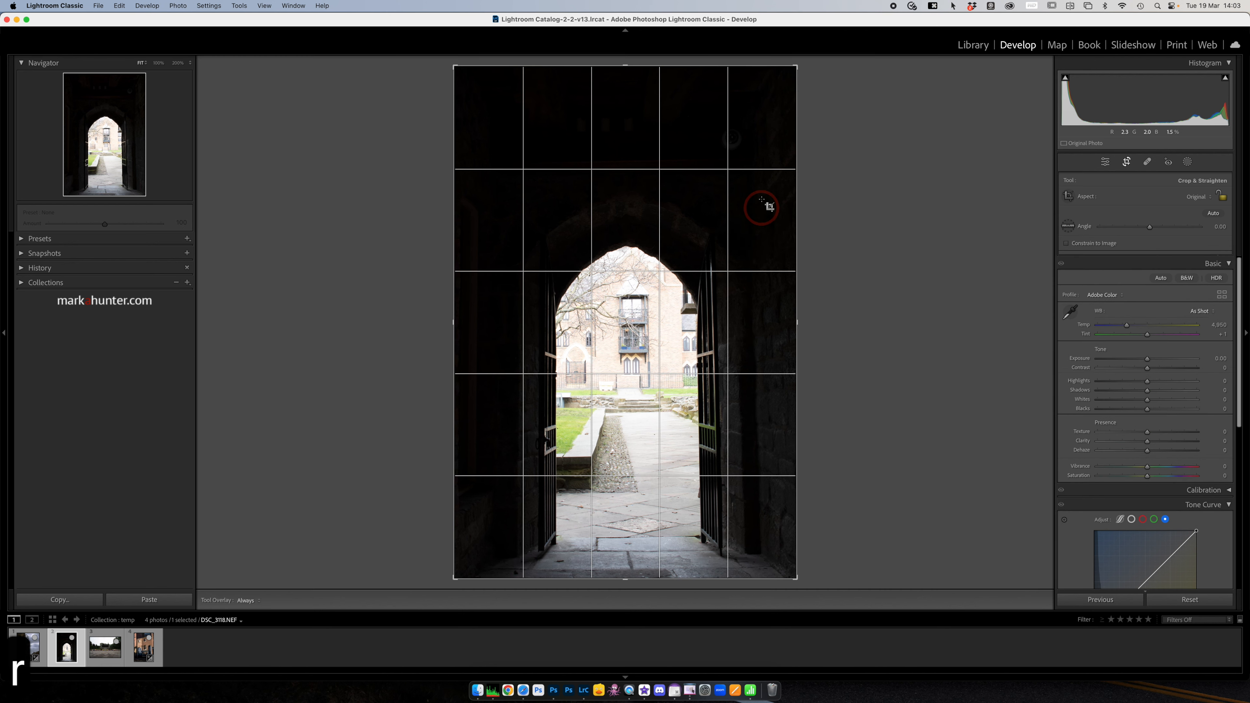
left_click_drag(625, 66, 626, 123)
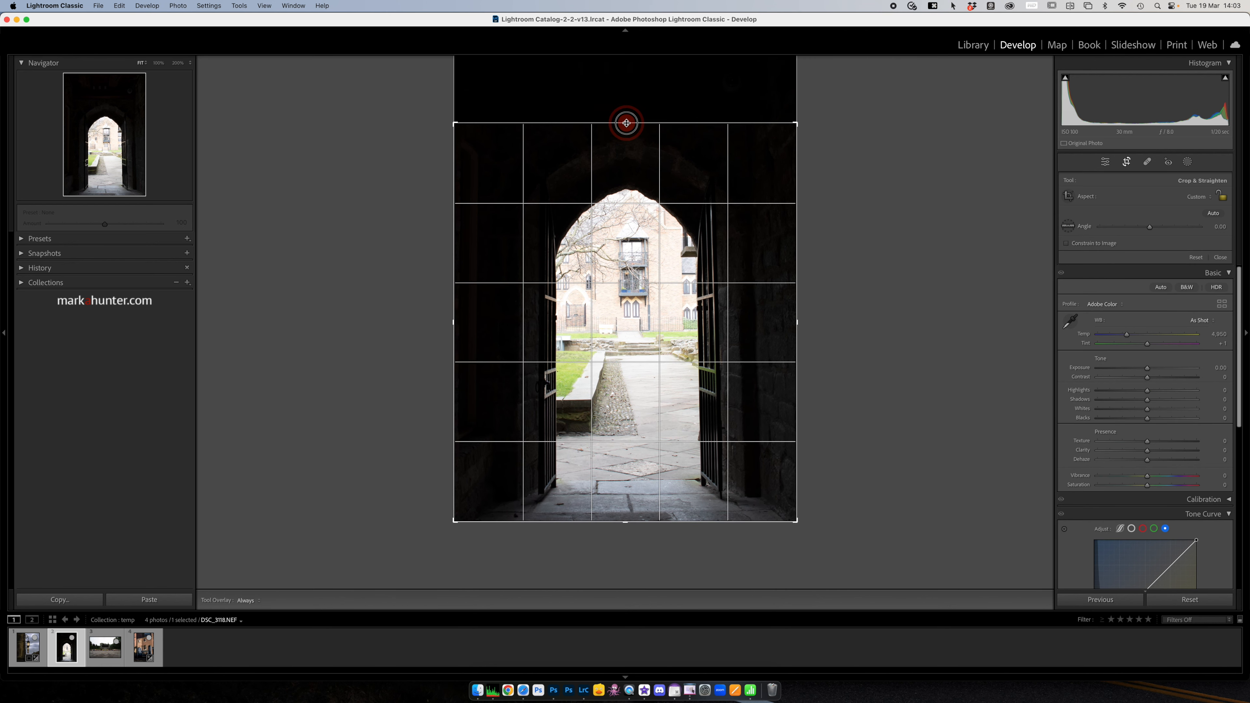
left_click_drag(850, 345, 850, 344)
left_click(1125, 164)
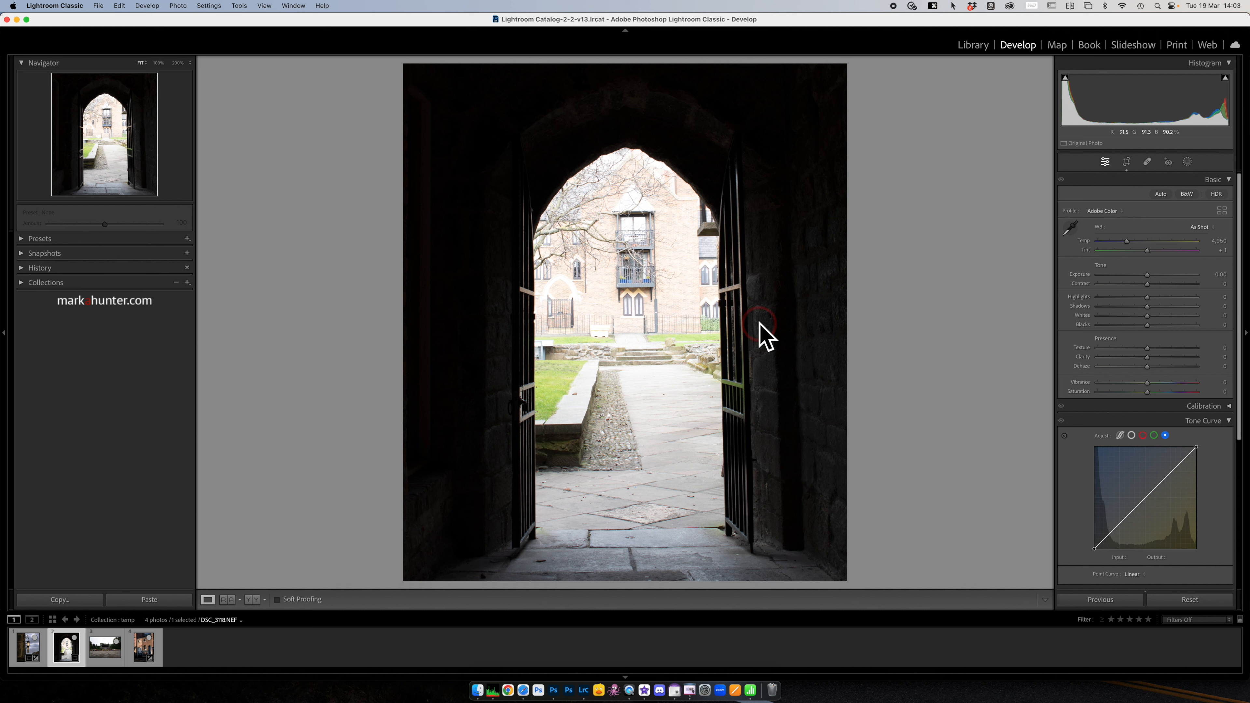
- Apply Auto tone adjustments to the archway photo and create a Select Background mask
left_click(1160, 194)
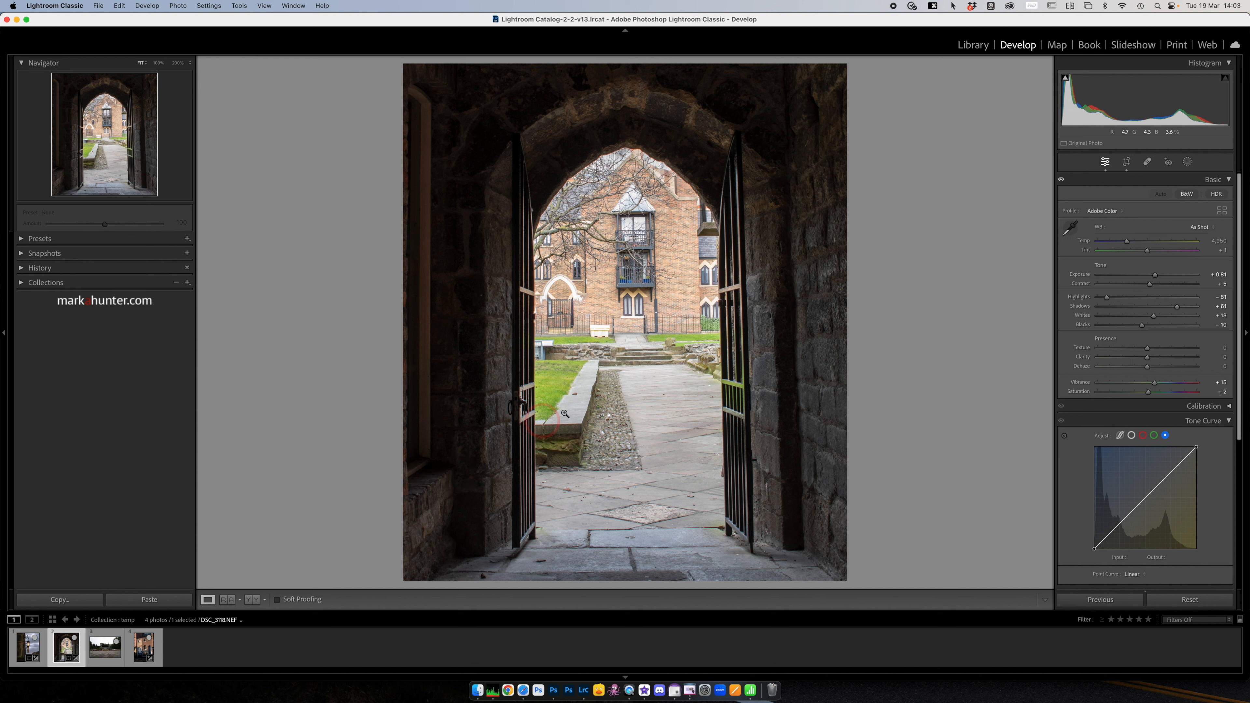
left_click(1187, 163)
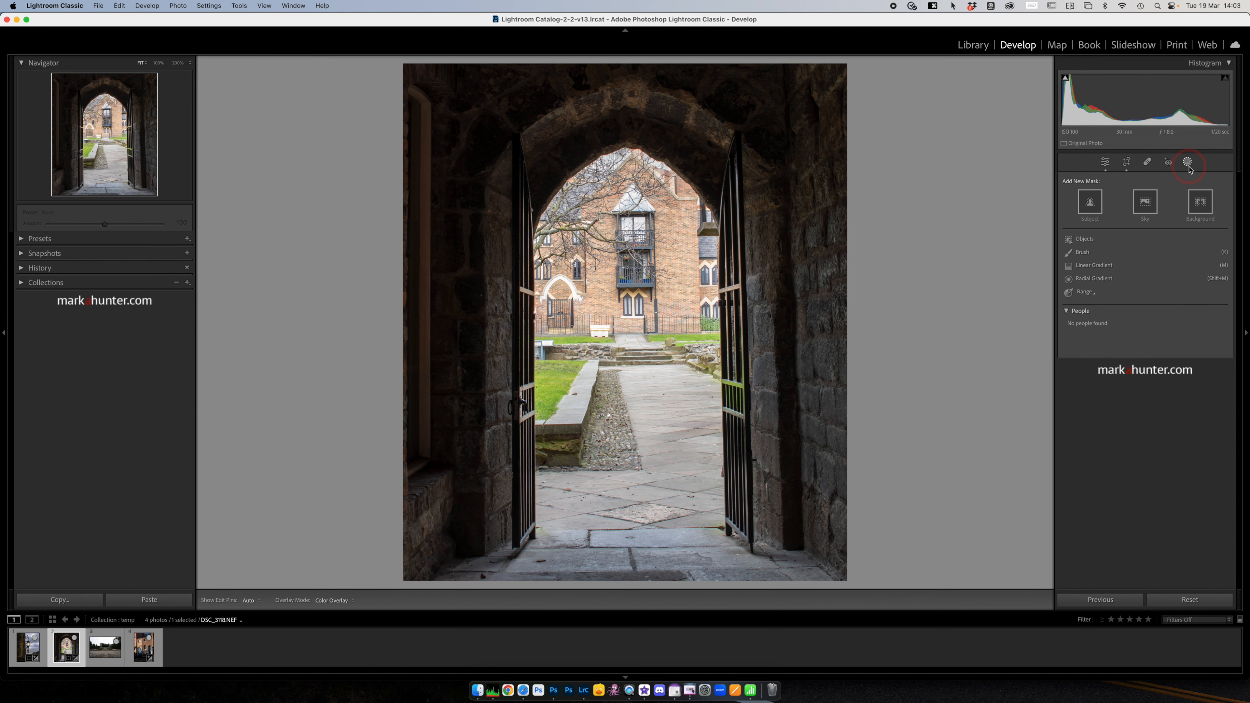
left_click(1199, 203)
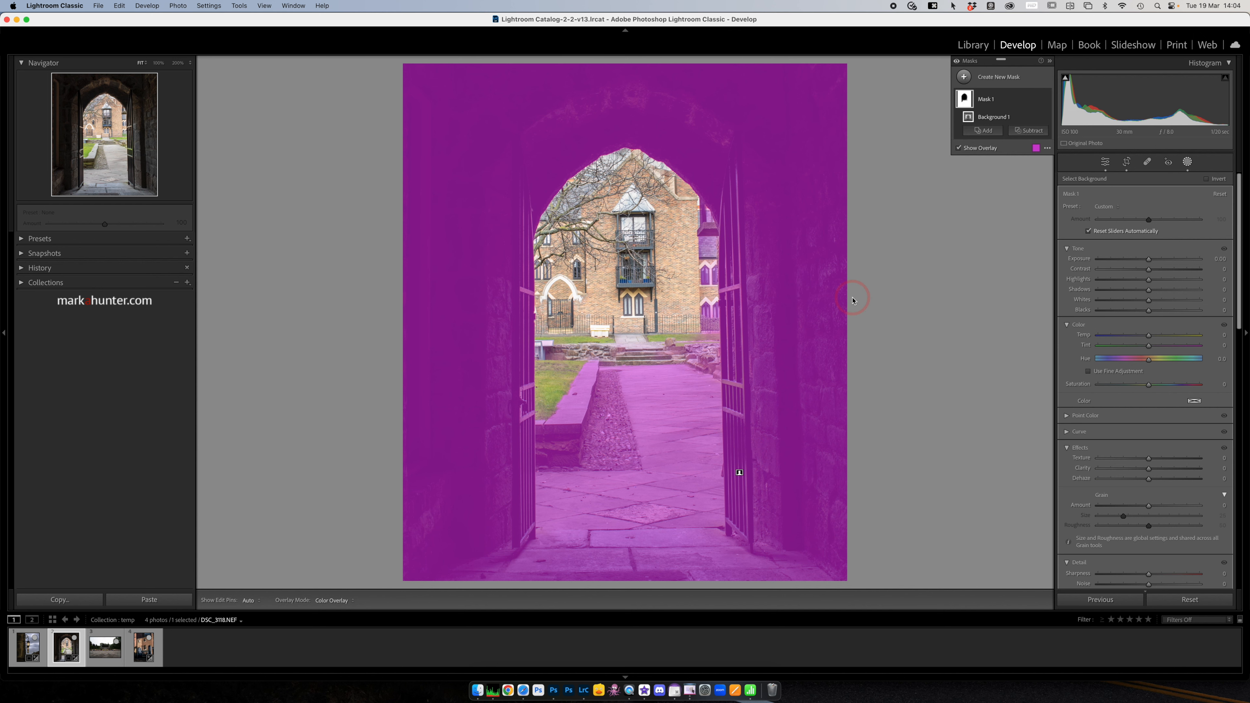
- Subtract a brush of size 12.0 from the background mask and make a first stroke over the path
left_click(1029, 130)
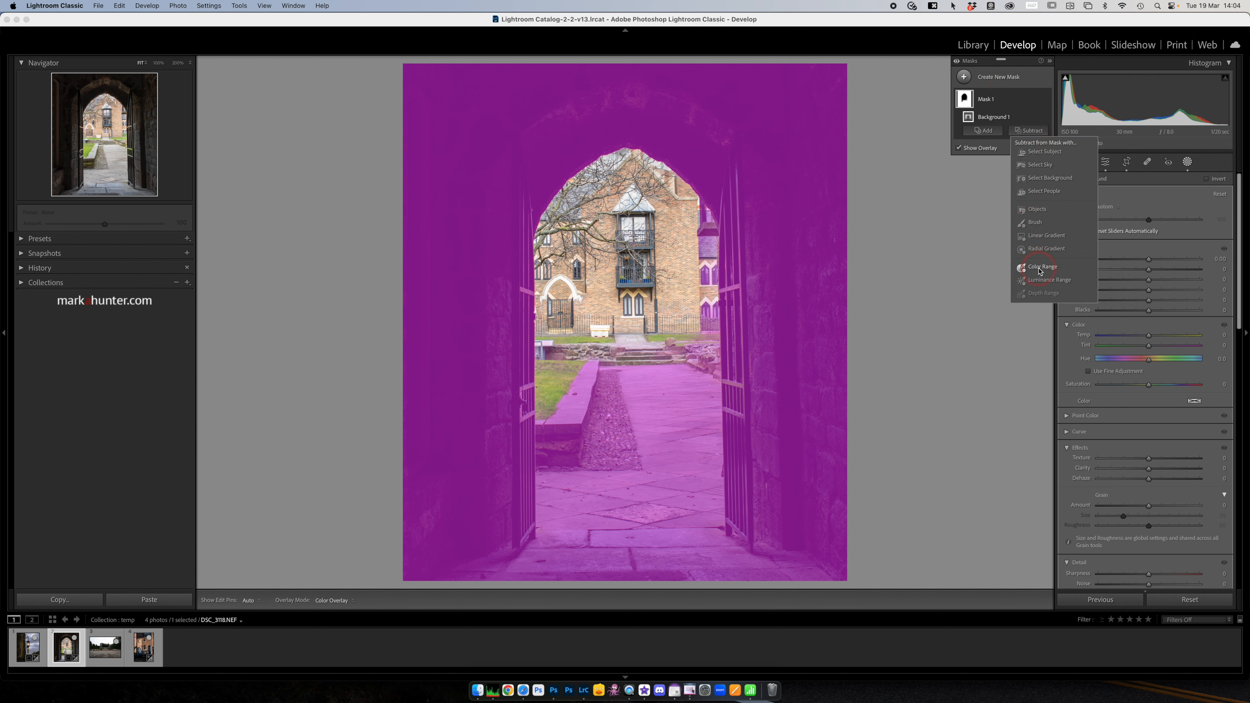
left_click(1034, 222)
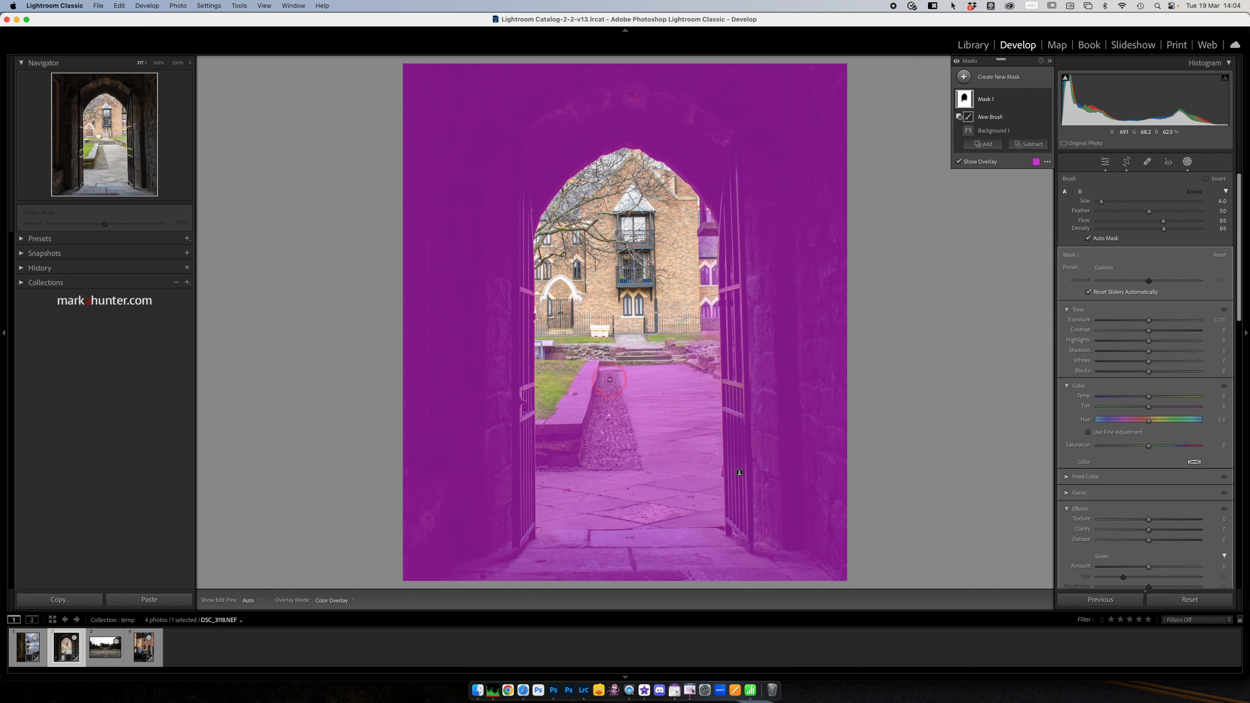
key("bracketright")
key("bracketright")
key("bracketright")
key("bracketright")
key("bracketright")
key("bracketright")
key("bracketright")
key("bracketright")
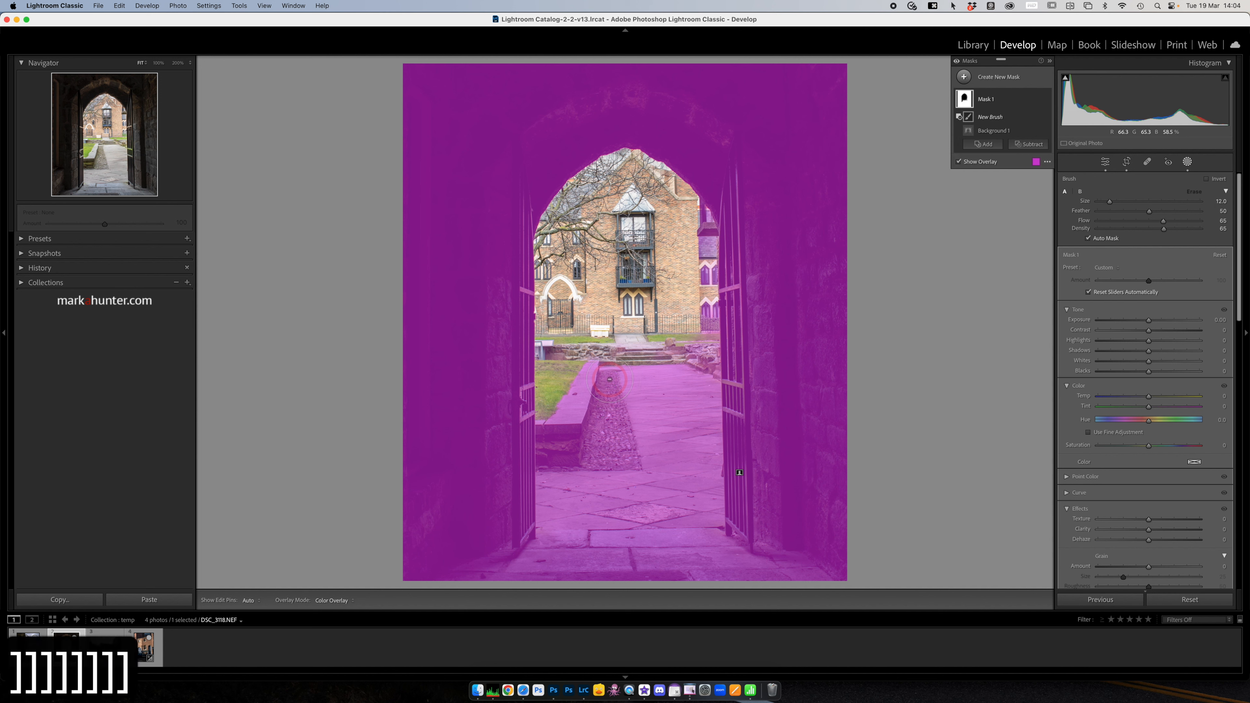
key("h")
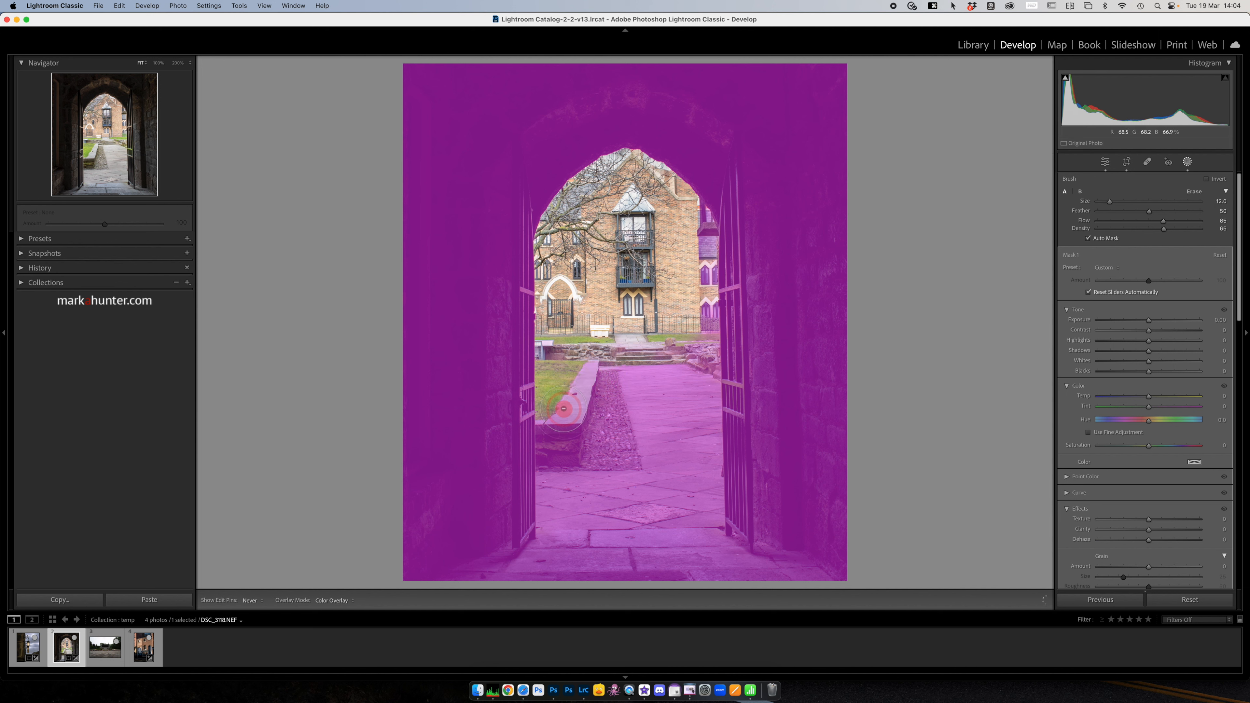
key("h")
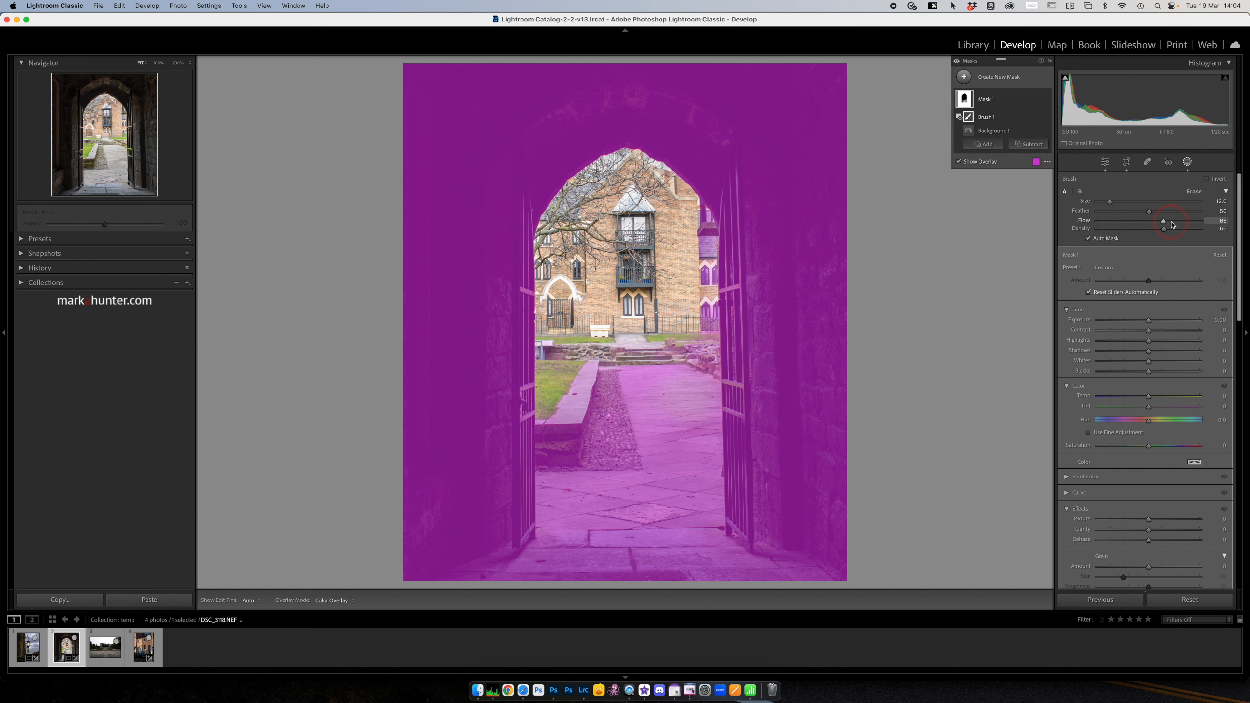
- With brush Flow and Density at 100, paint the path out of the background mask and set its Exposure to -0.72
left_click_drag(1162, 221, 1244, 227)
left_click_drag(1162, 230, 1242, 229)
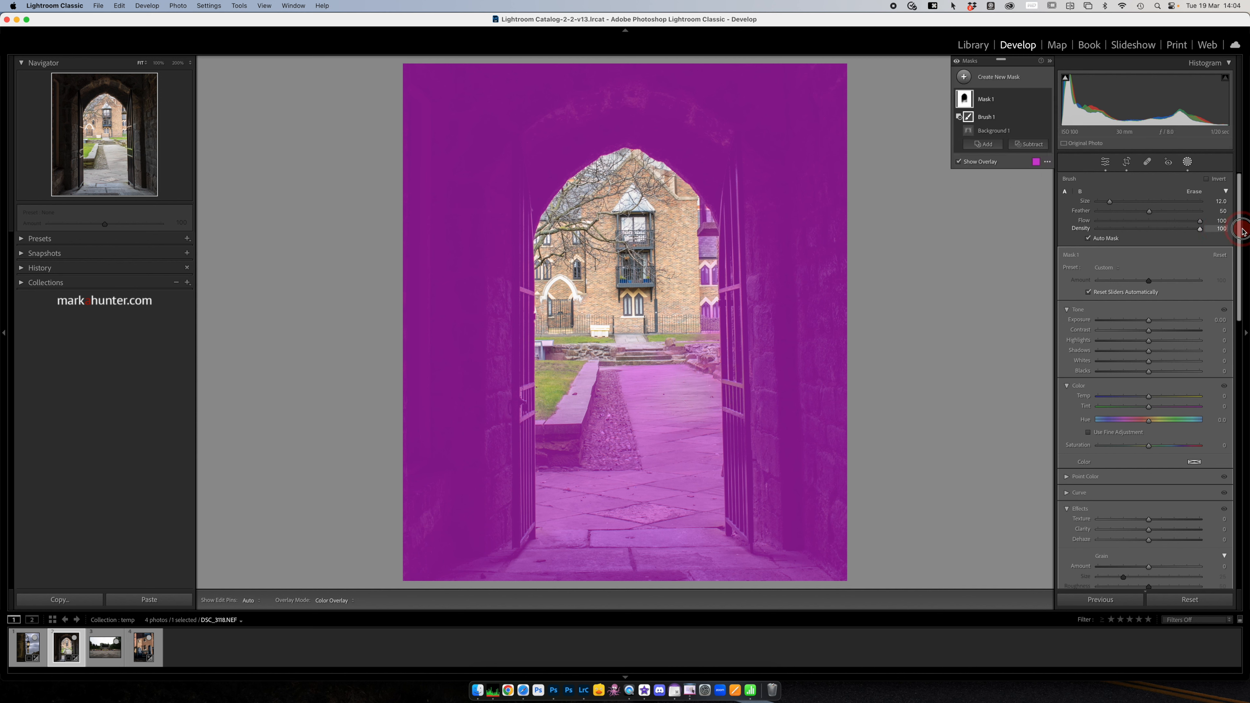
key("h")
mouse_move(634, 374)
left_mouse_down()
mouse_move(700, 382)
mouse_move(703, 501)
mouse_move(553, 516)
mouse_move(555, 428)
mouse_move(599, 345)
mouse_move(587, 448)
mouse_move(621, 485)
mouse_move(609, 467)
mouse_move(656, 449)
mouse_move(639, 375)
mouse_move(617, 377)
mouse_move(634, 449)
mouse_move(643, 385)
mouse_move(591, 329)
mouse_move(569, 366)
mouse_move(648, 351)
mouse_move(692, 360)
mouse_move(646, 353)
mouse_move(637, 376)
mouse_move(648, 435)
mouse_move(581, 497)
left_mouse_up()
left_click_drag(1149, 322, 1140, 320)
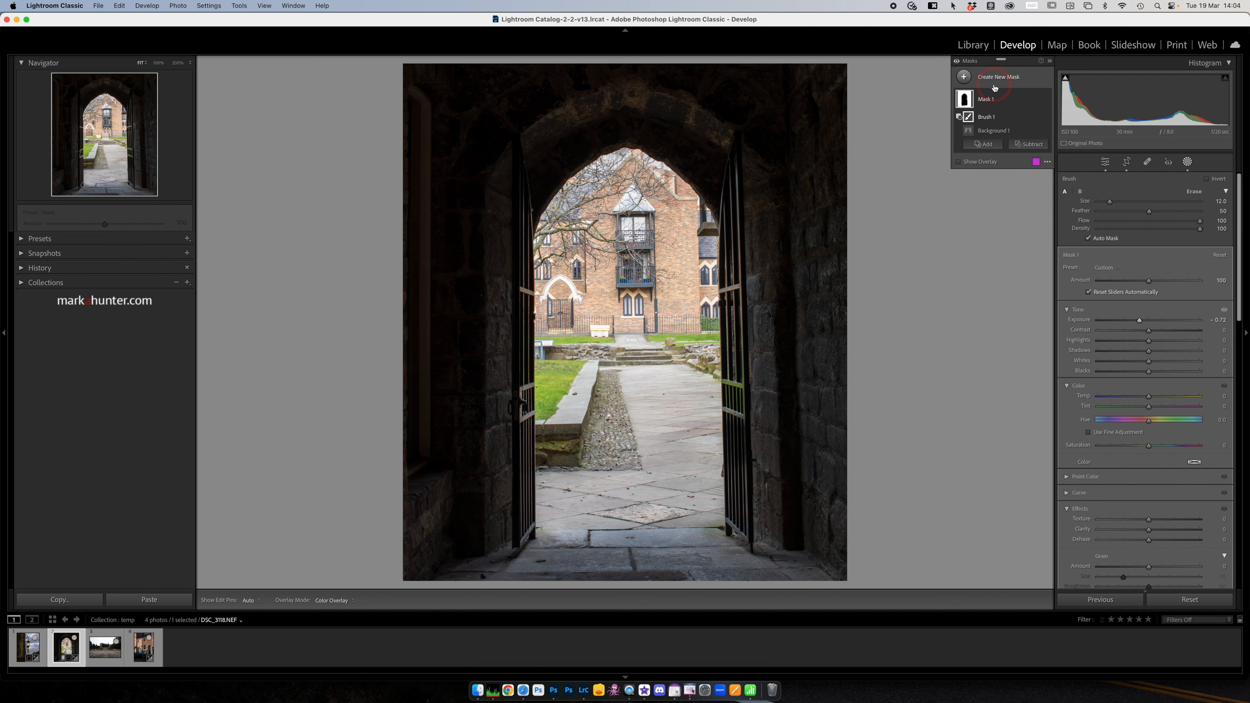
- Add a linear gradient mask over the archway's right-hand wall and set its Exposure to -1.00
left_click(964, 77)
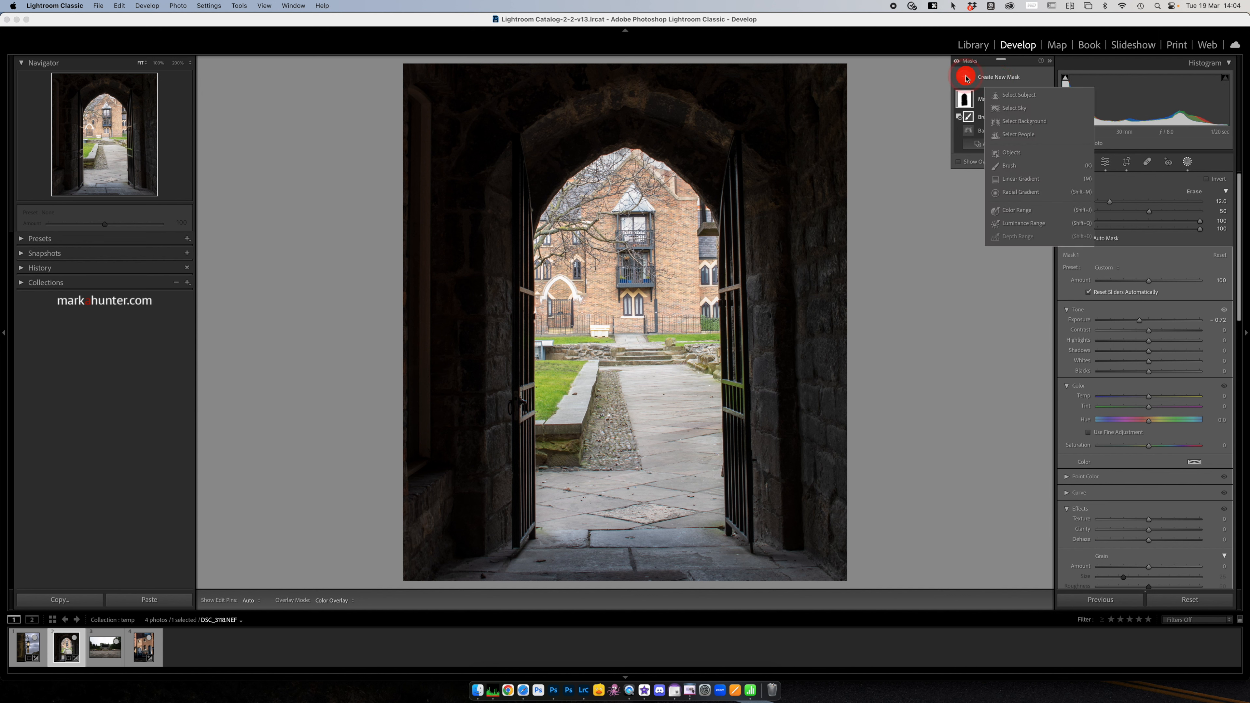
left_click(1017, 180)
left_click_drag(826, 256, 738, 261)
left_click_drag(1148, 259, 1135, 259)
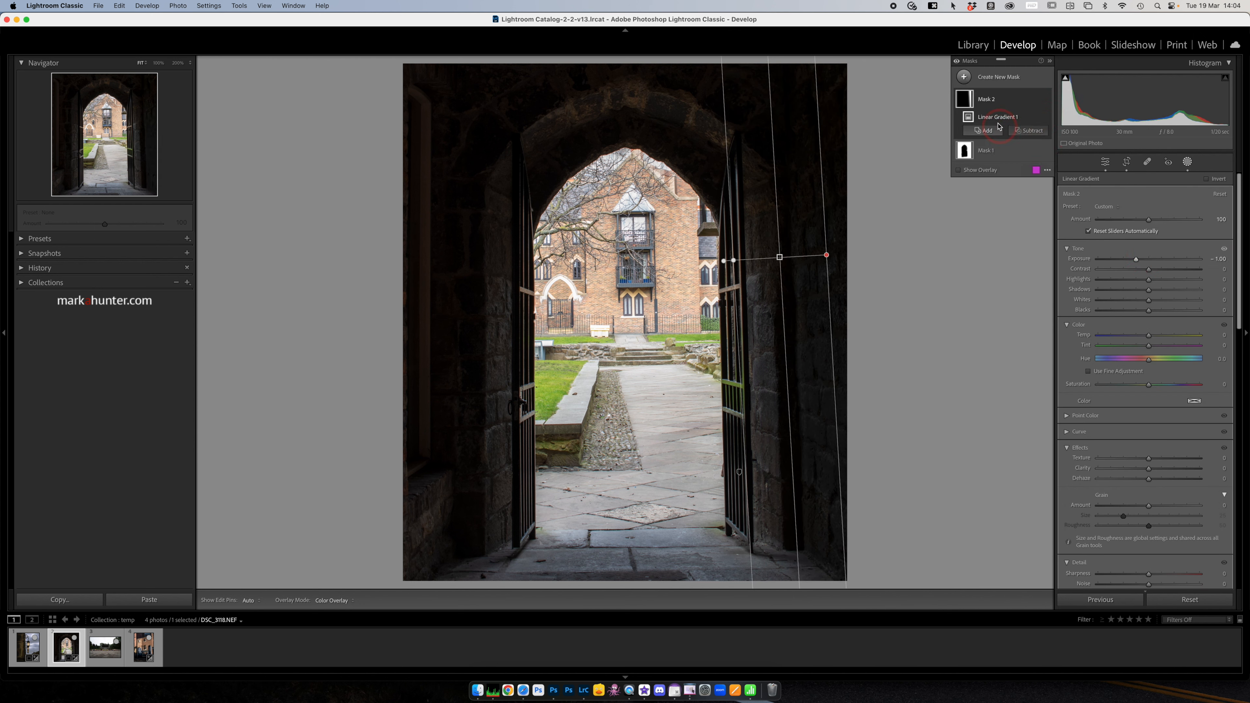
- Add a linear gradient mask over the archway's left-hand wall, set its Exposure to -0.81 and close masking
left_click(963, 76)
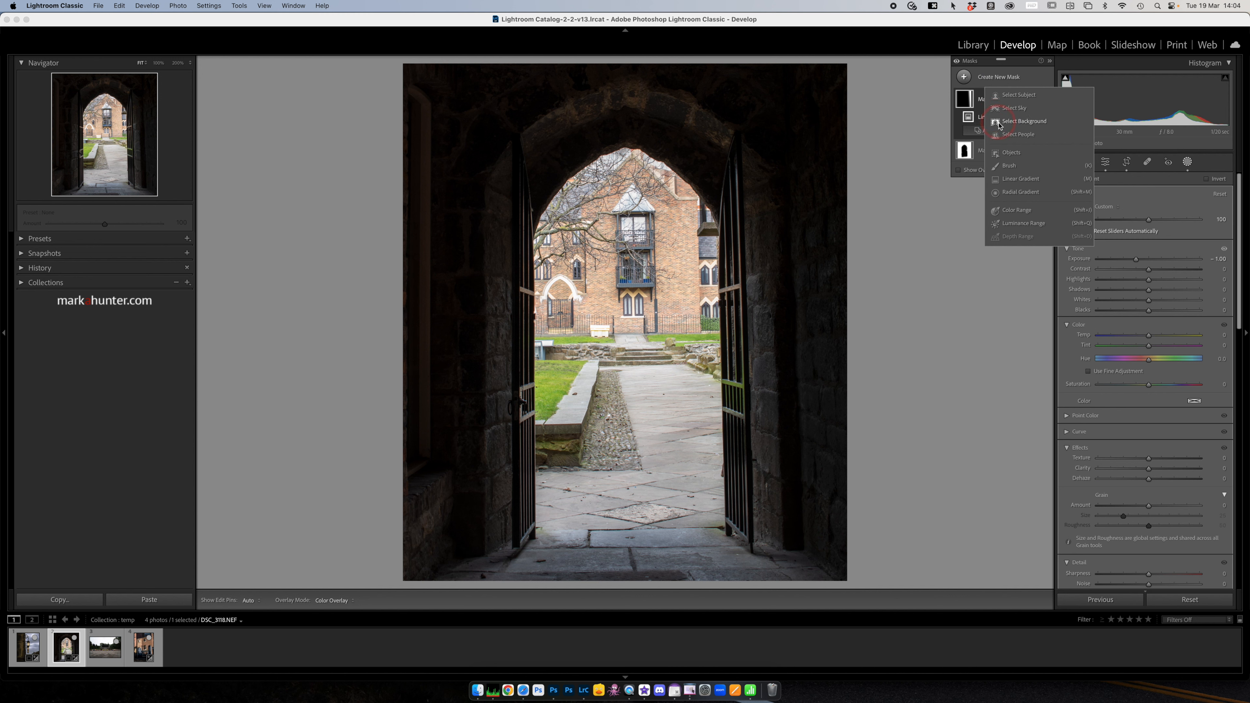
left_click(1016, 179)
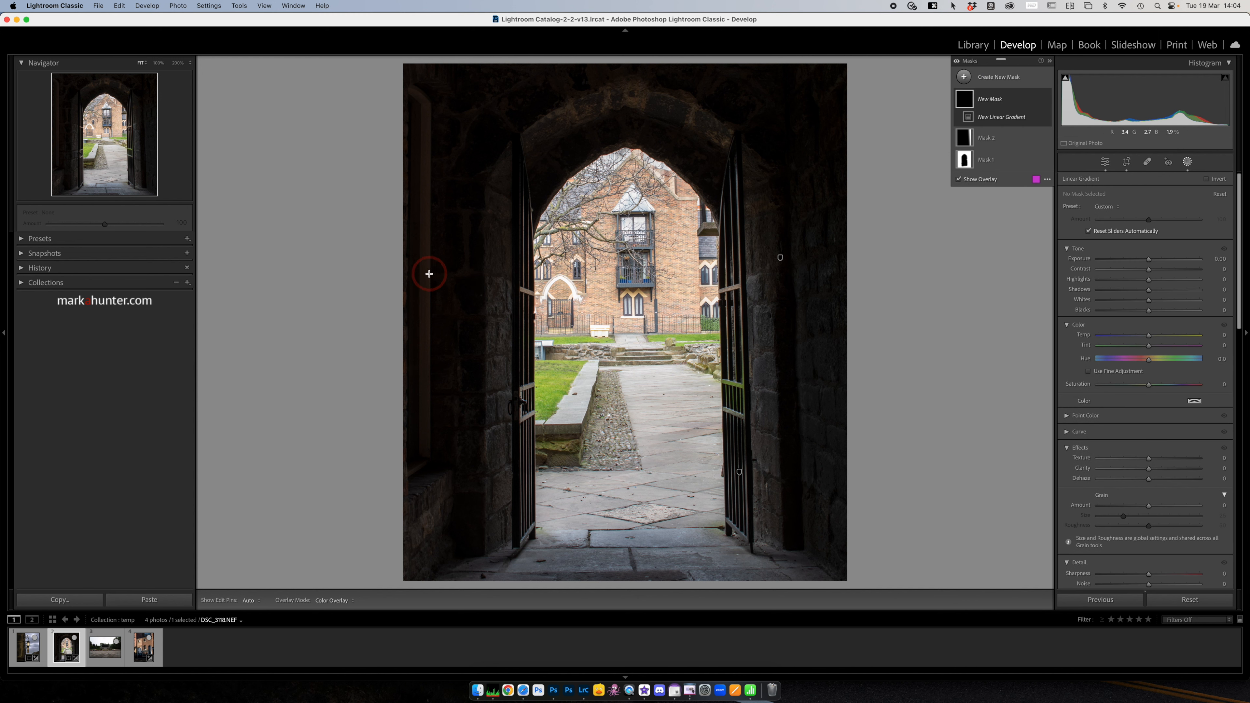
left_click_drag(411, 272, 505, 275)
left_click_drag(1148, 258, 1140, 262)
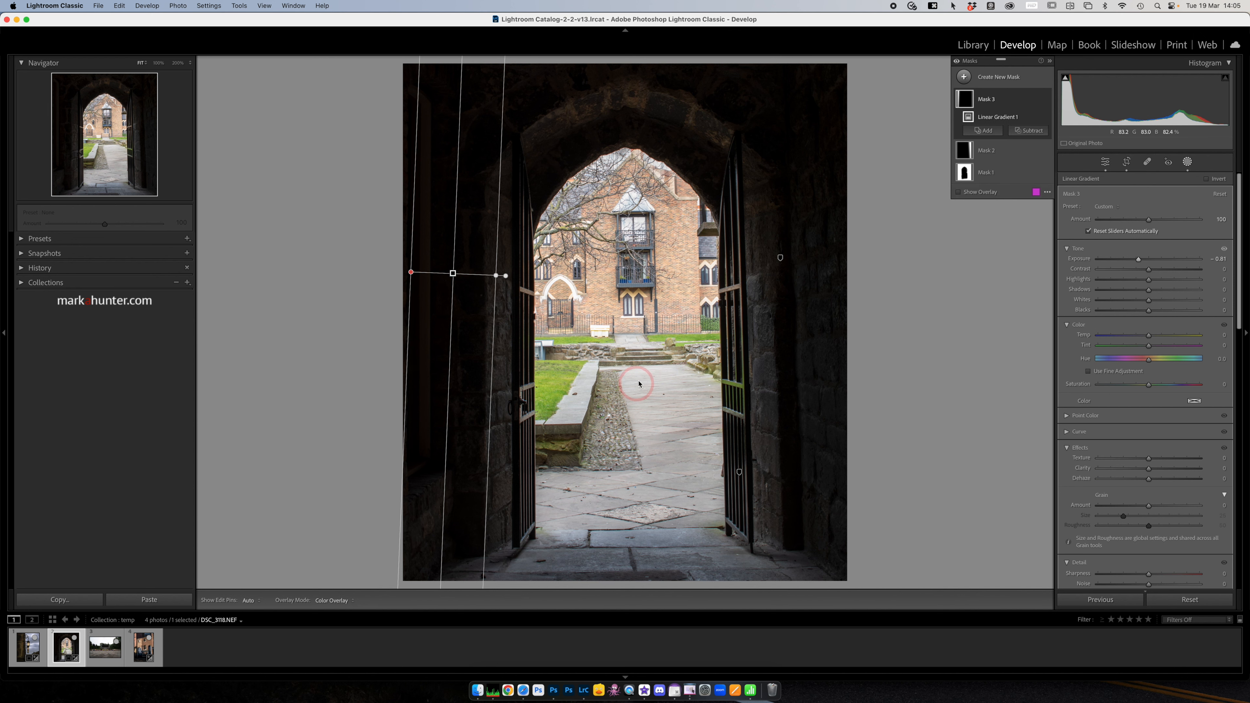
mouse_move(962, 90)
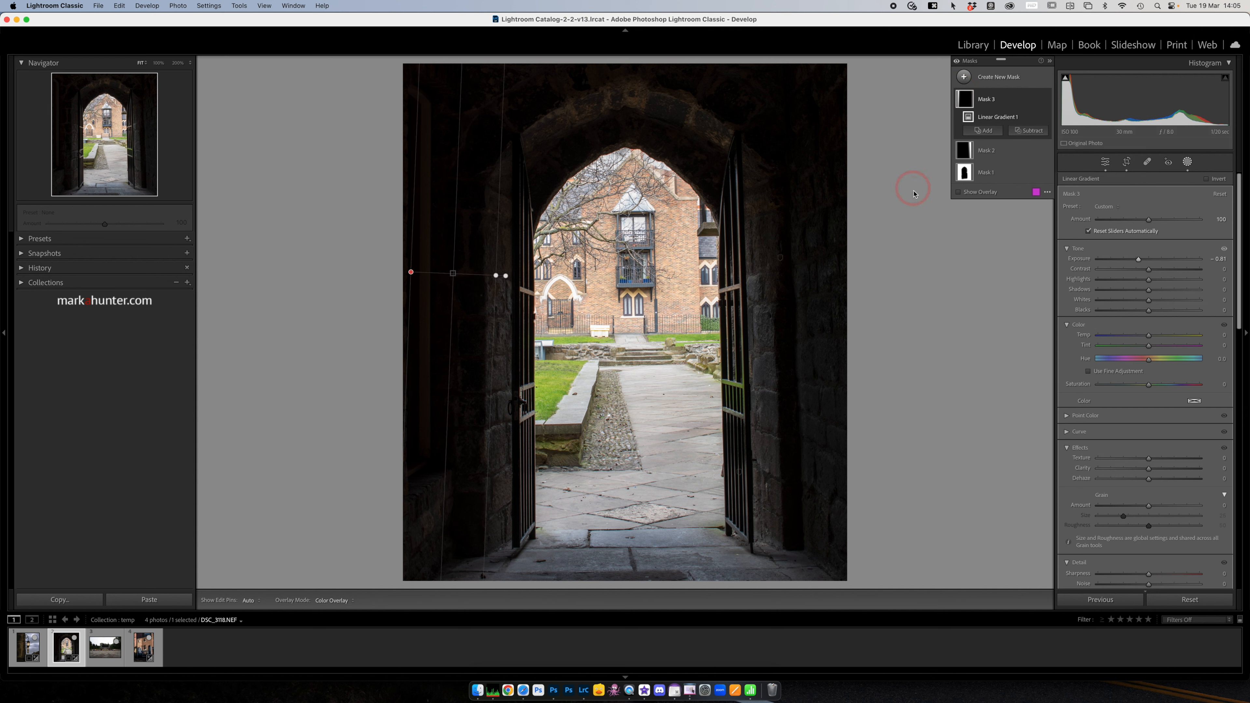
left_click(1188, 165)
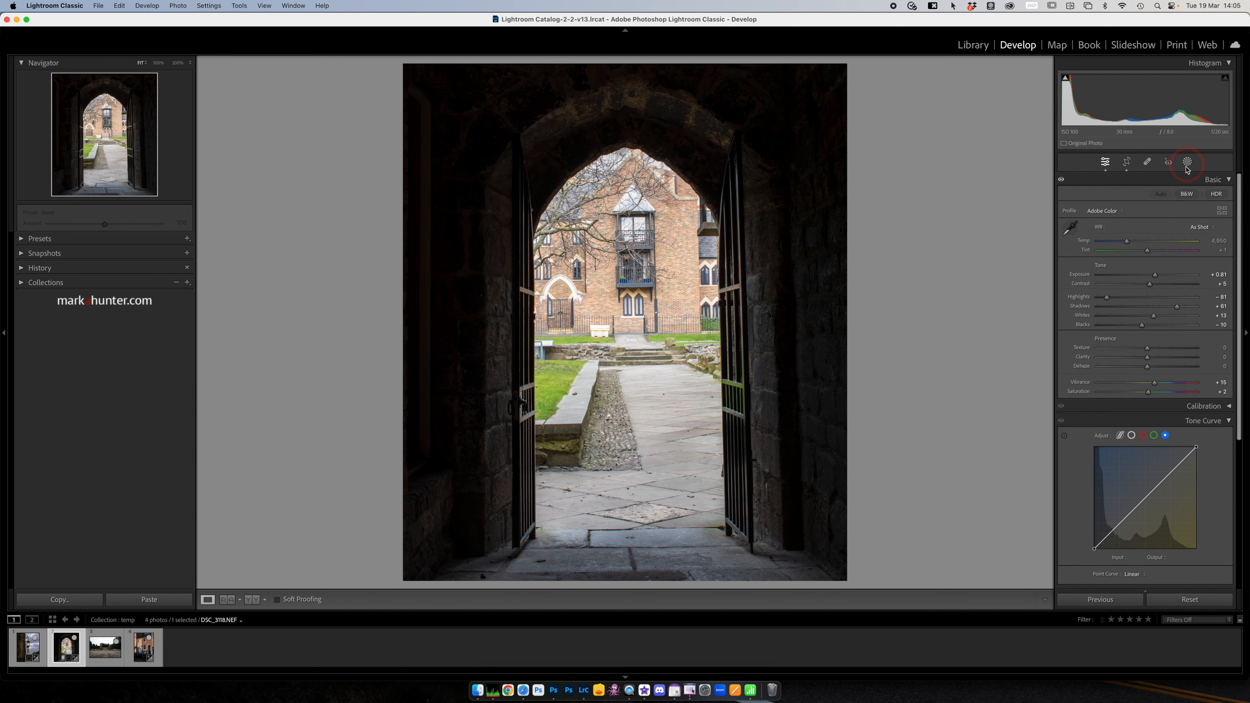
- Darken the photo with the RGB point curve by targeting the stone edging beside the path, lowering input 207 to output 166
left_click(1131, 436)
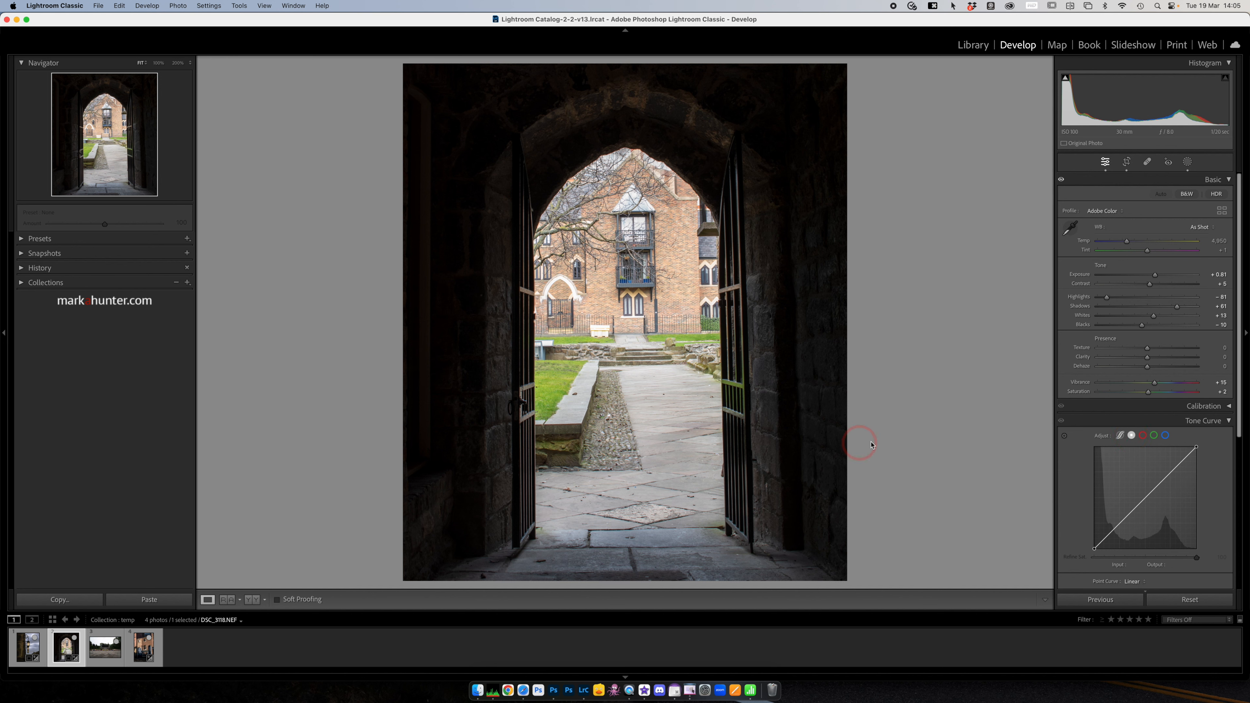
left_click(1064, 436)
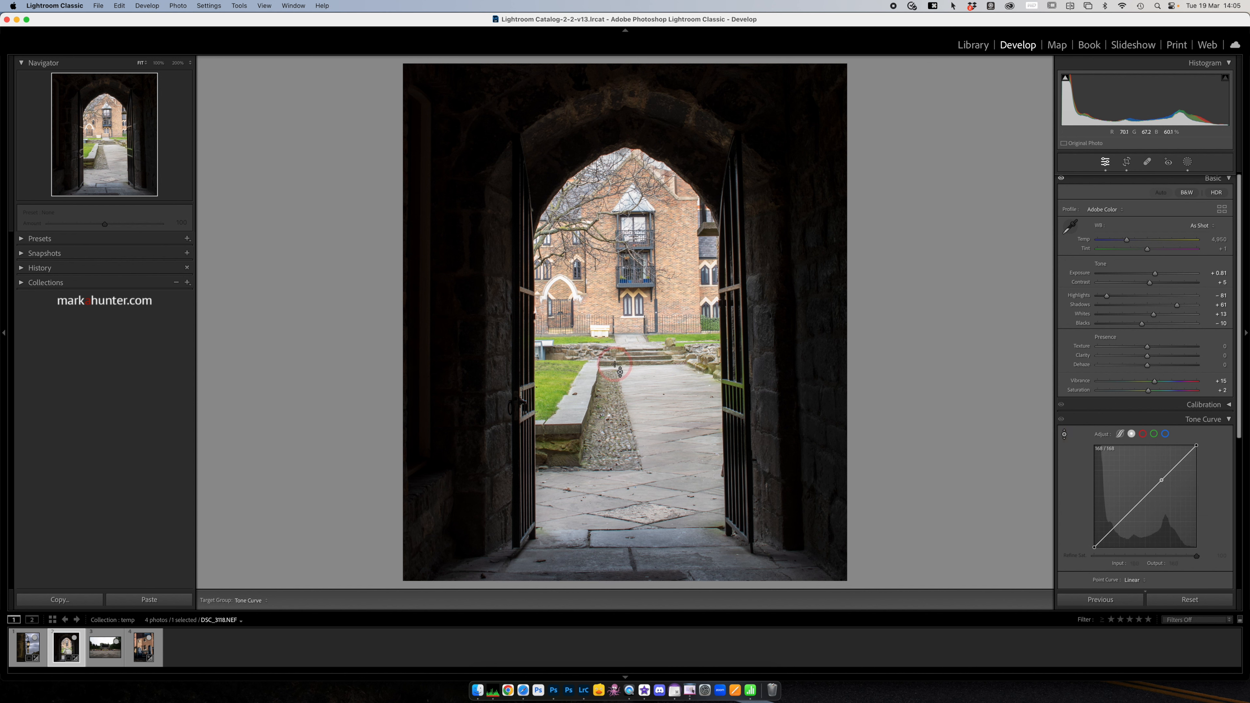
left_click(590, 377)
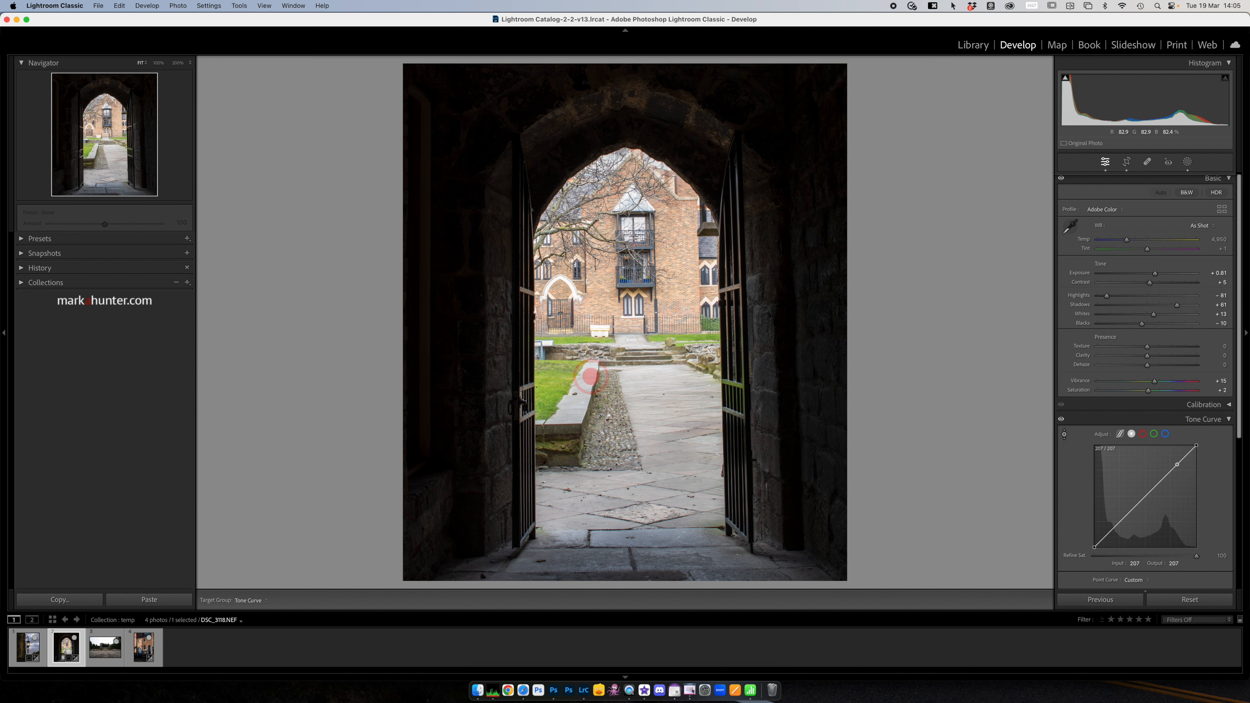
left_click_drag(591, 378, 590, 377)
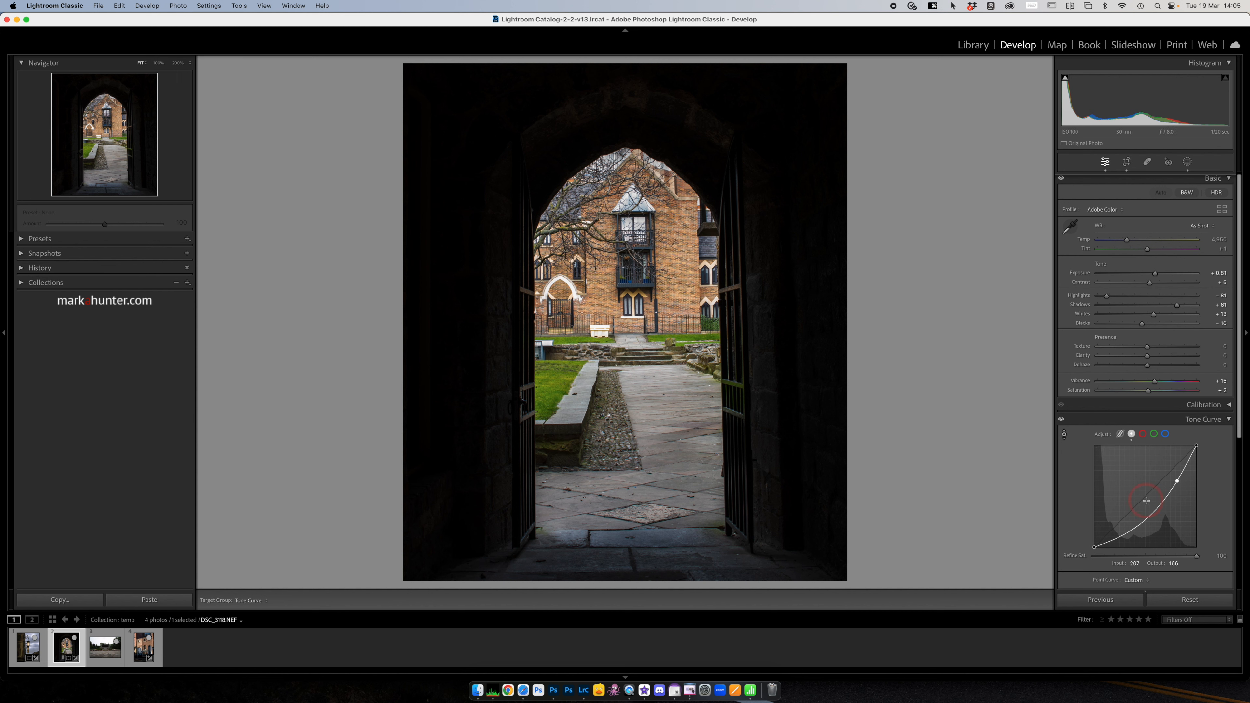
- Adjust the blue channel curve by targeting the brick wall in the photo, bringing the sampled point to output 185
left_click(1165, 434)
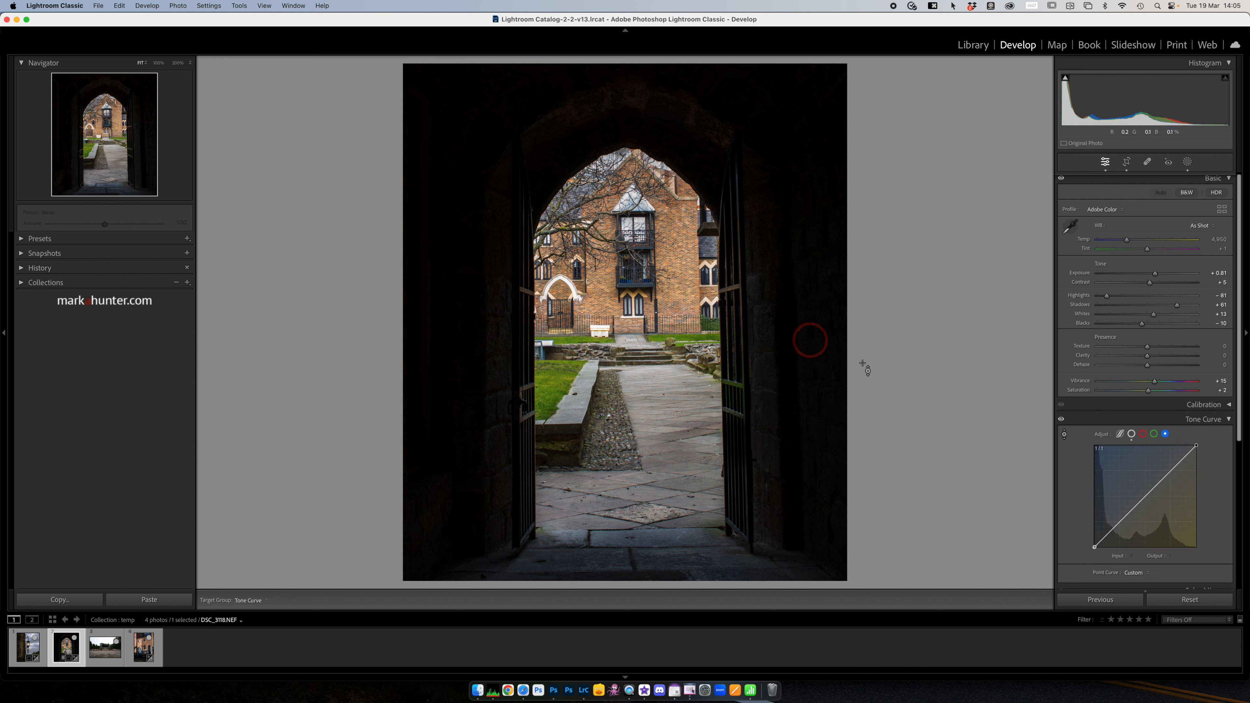
left_click(1065, 436)
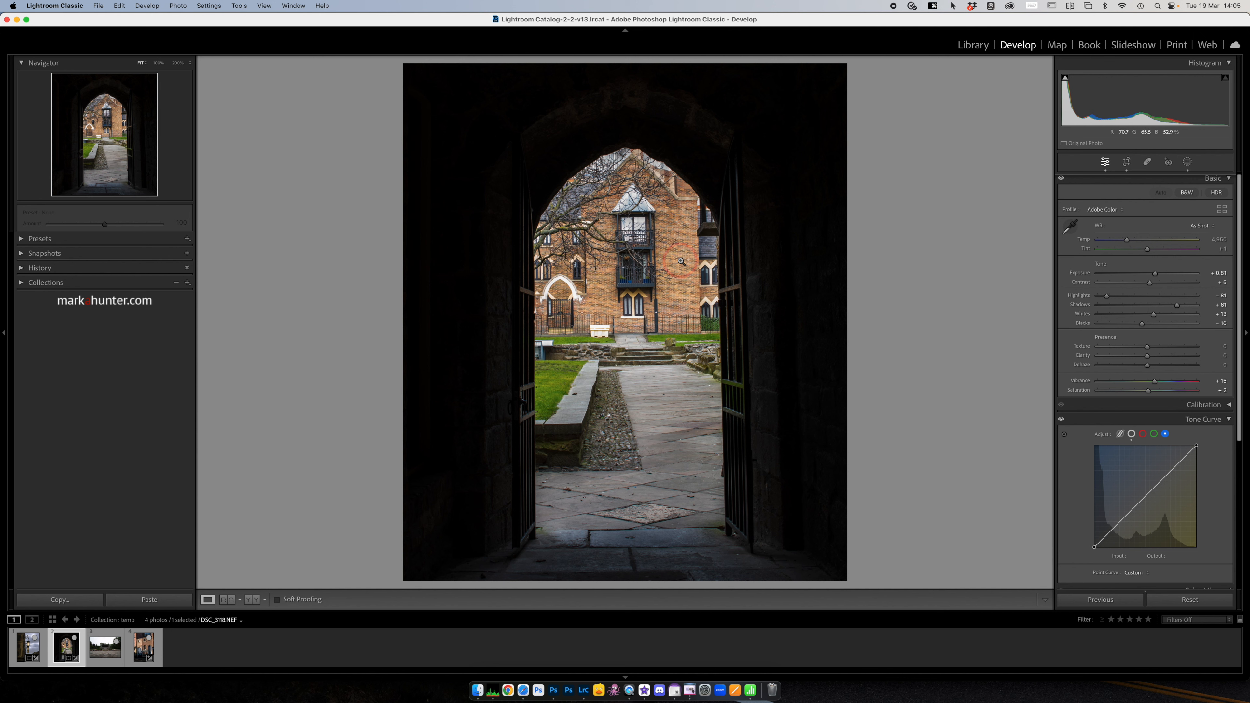
left_click(1064, 436)
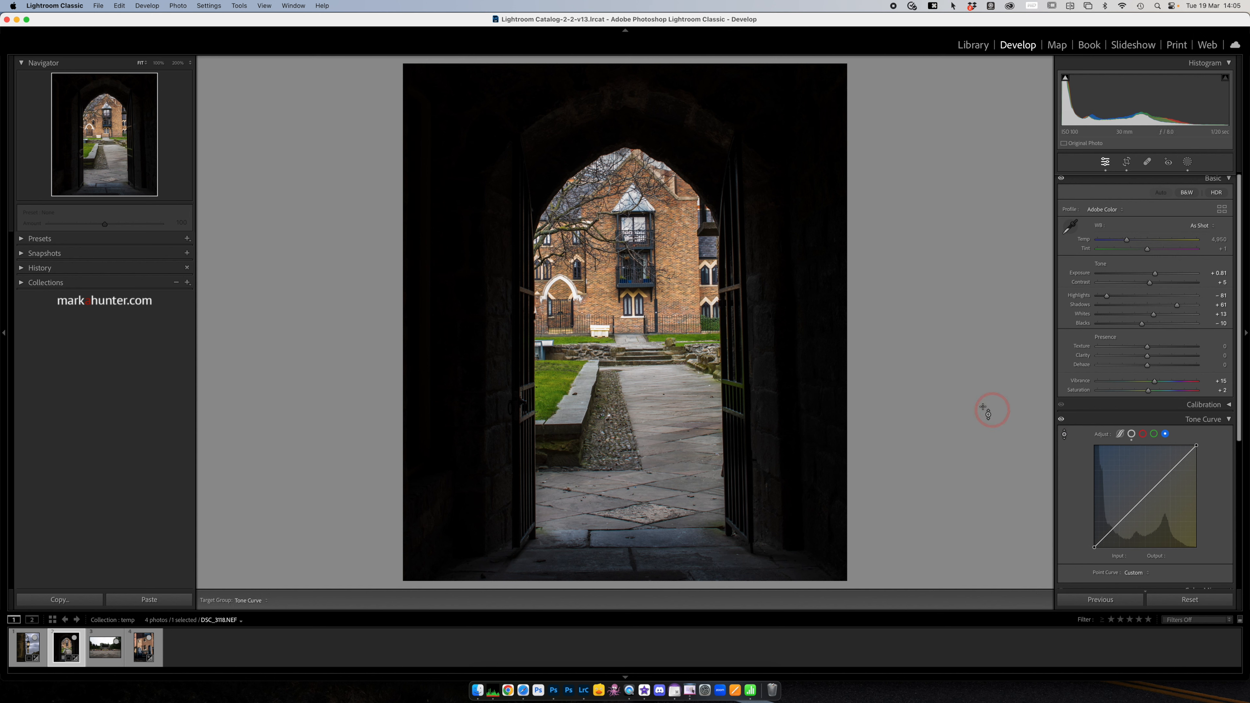
left_click(677, 256)
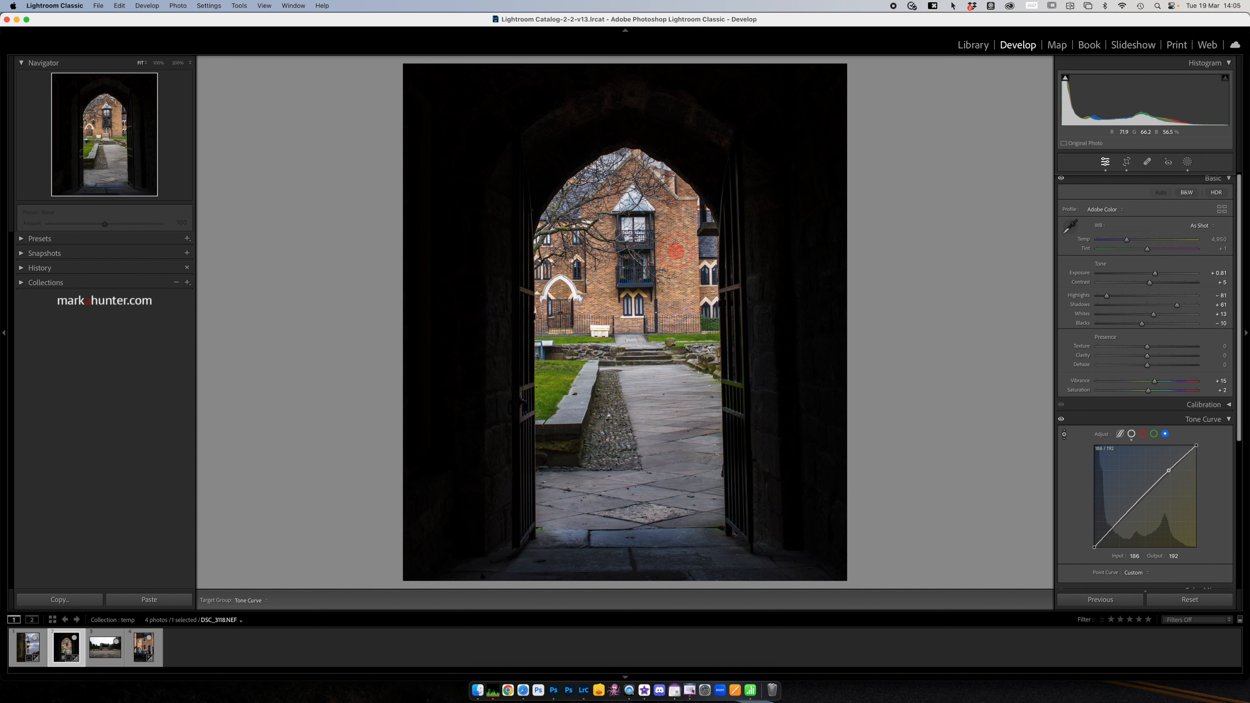
left_click_drag(676, 249, 649, 231)
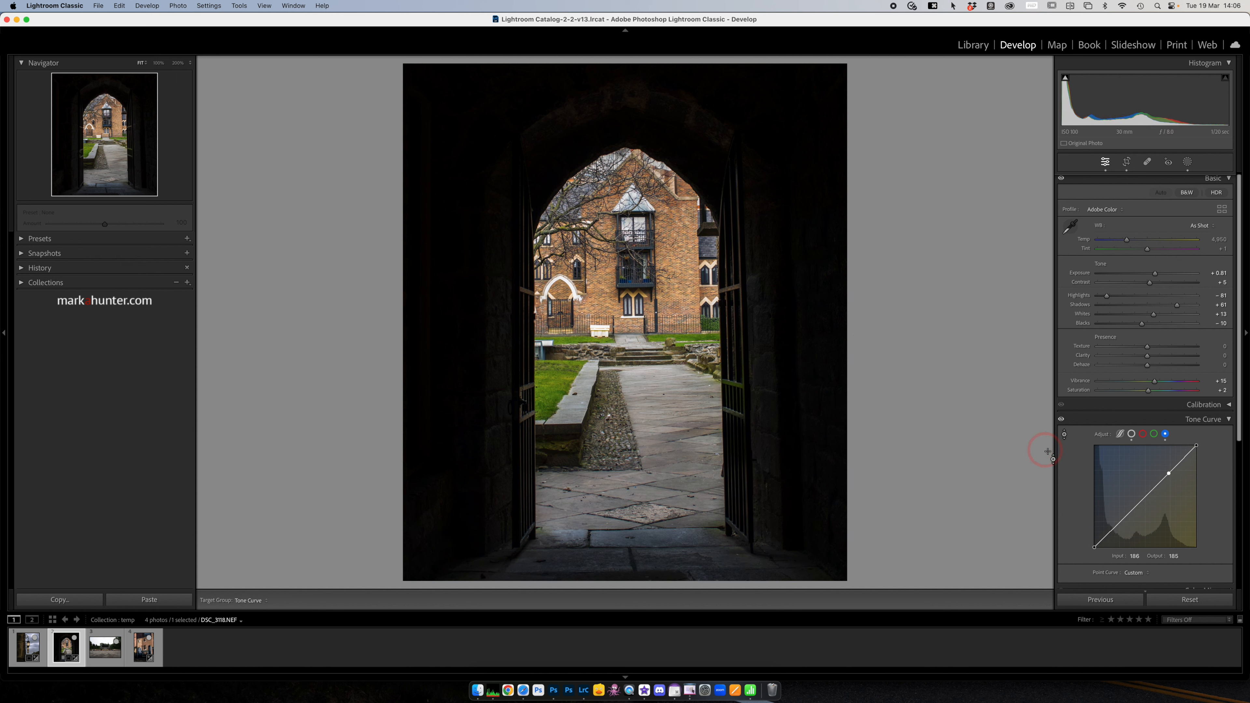
- Compare the archway photo with and without the Tone Curve adjustments and review its RGB point curve
left_click(1061, 419)
left_click(1061, 419)
left_click(1062, 419)
left_click(1062, 420)
left_click(1150, 492)
left_click(1131, 438)
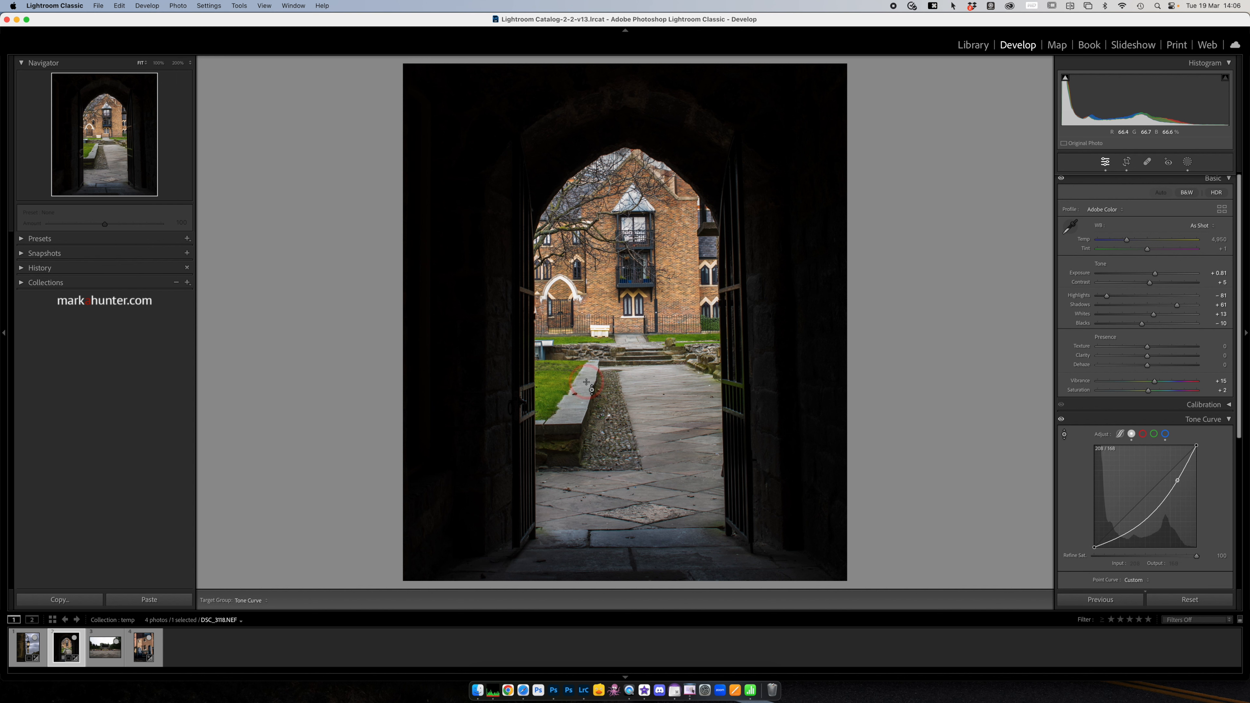
left_click(758, 441)
- Open the monument photo DSC_3825.NEF, apply Auto tone, and set Highlights to -100, Shadows to +41 and Whites to -11
left_click(107, 654)
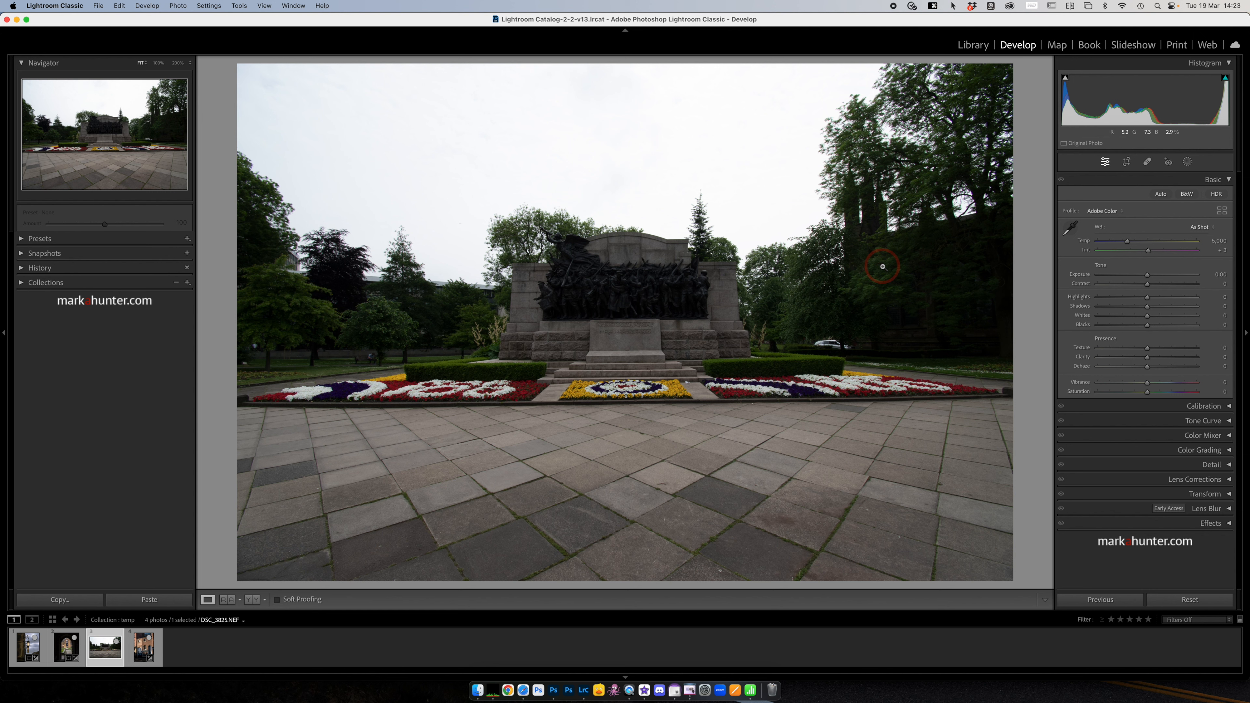
left_click(1160, 194)
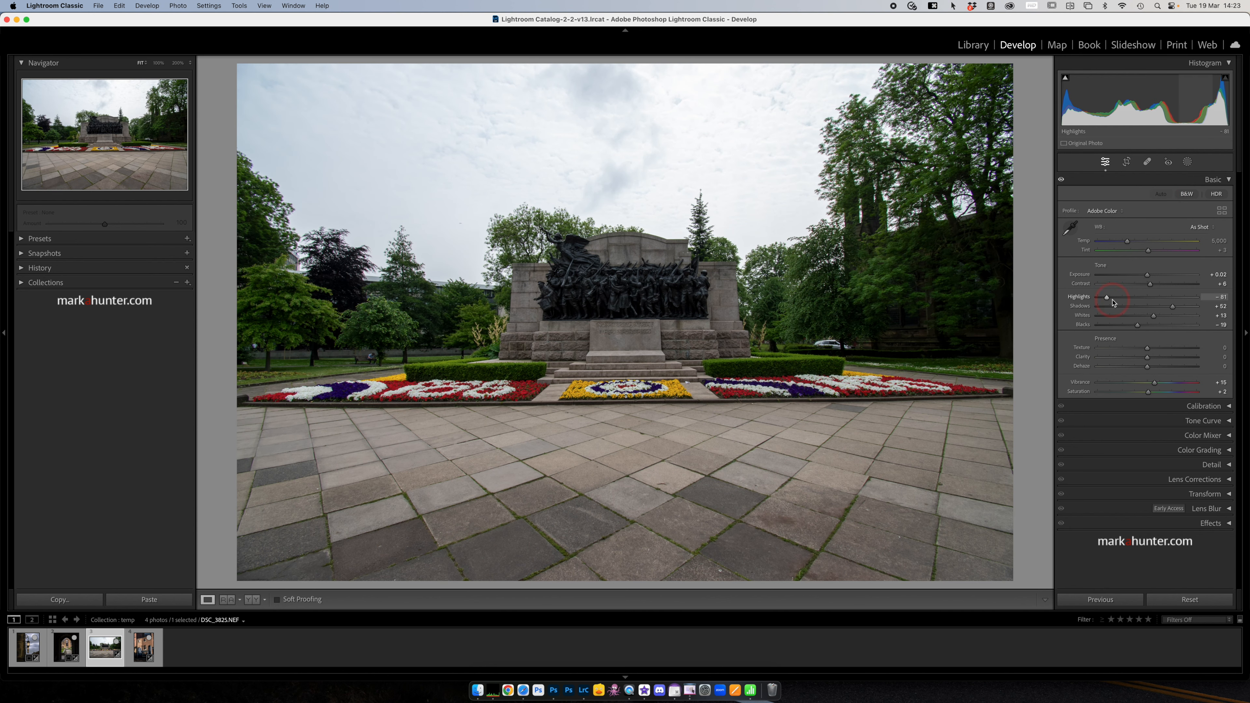
left_click_drag(1108, 299, 1096, 298)
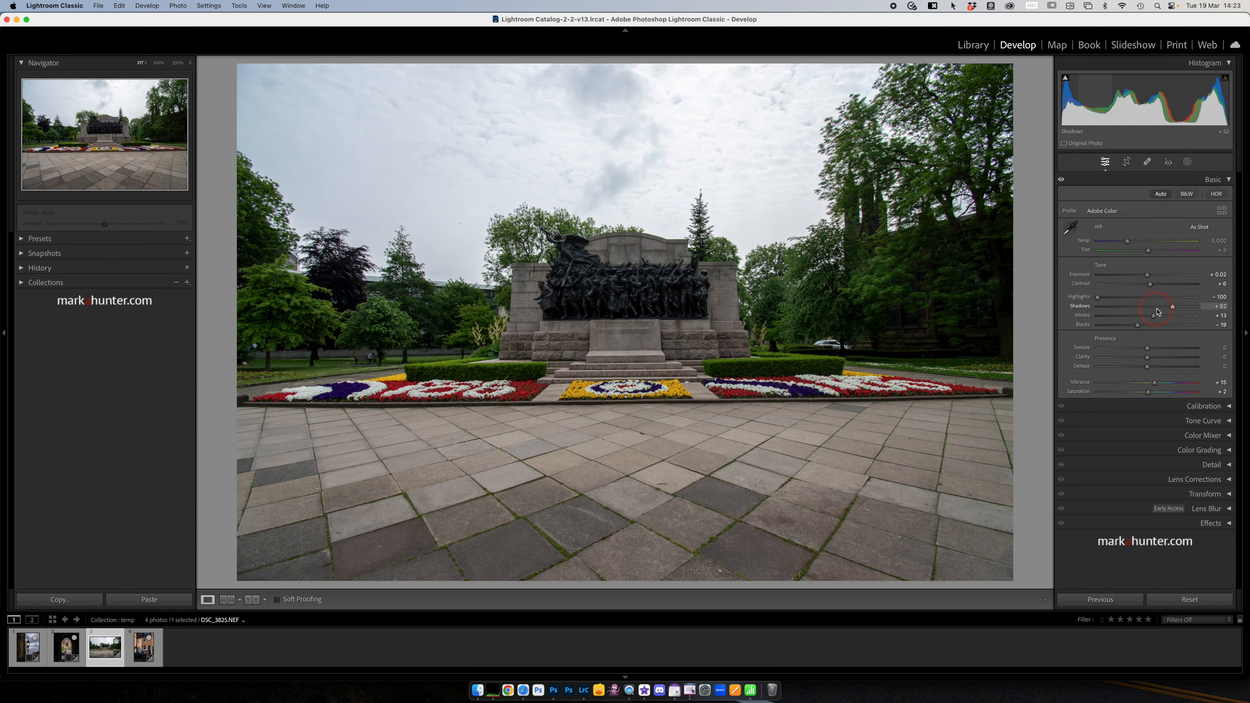
left_click_drag(1173, 309, 1171, 307)
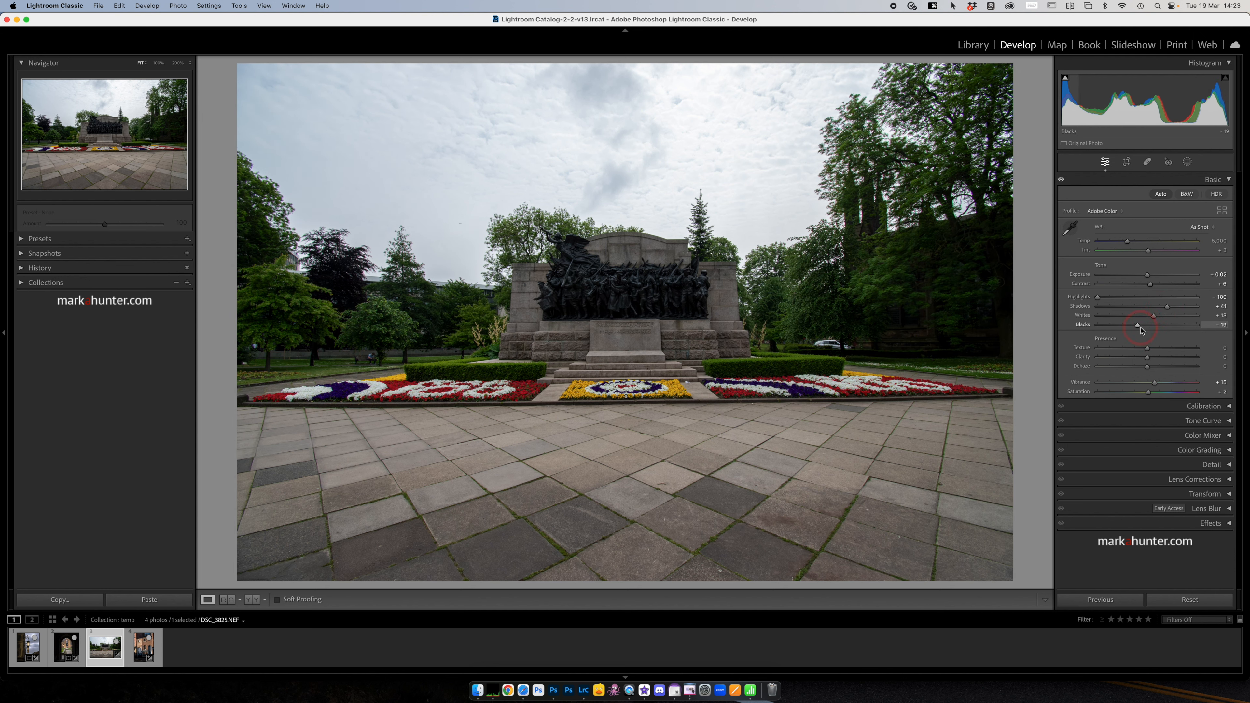
left_click_drag(1154, 317, 1141, 315)
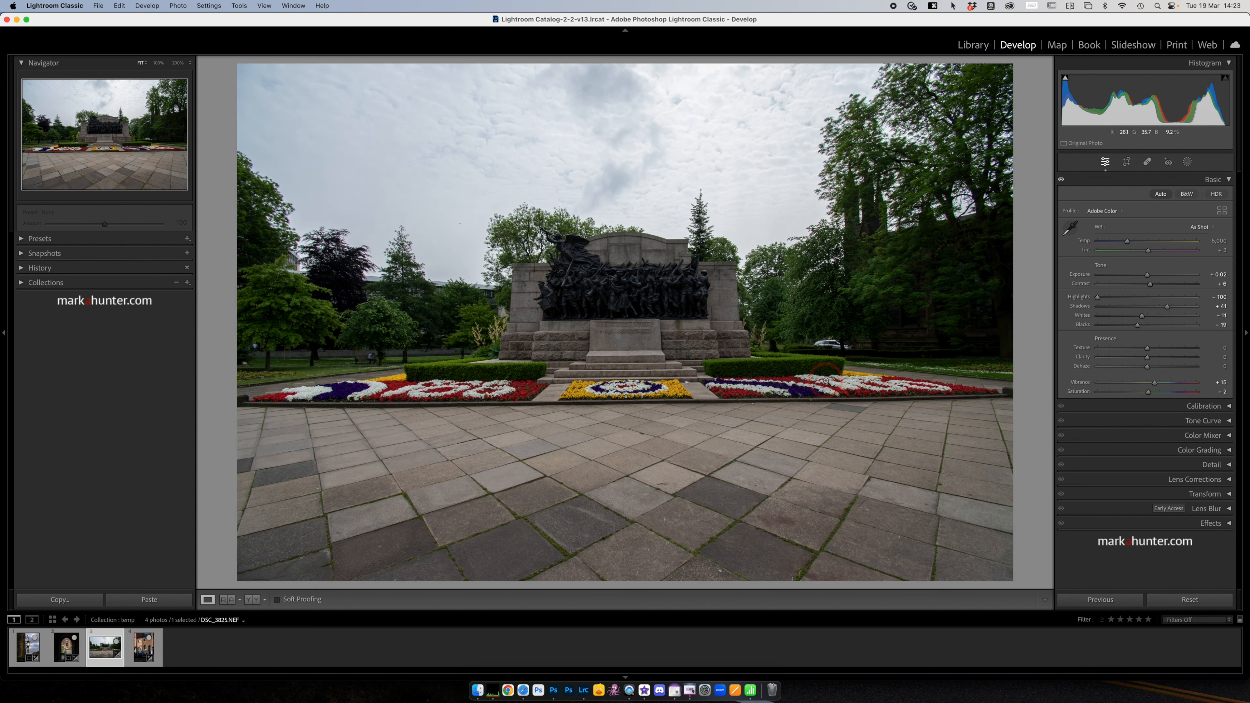